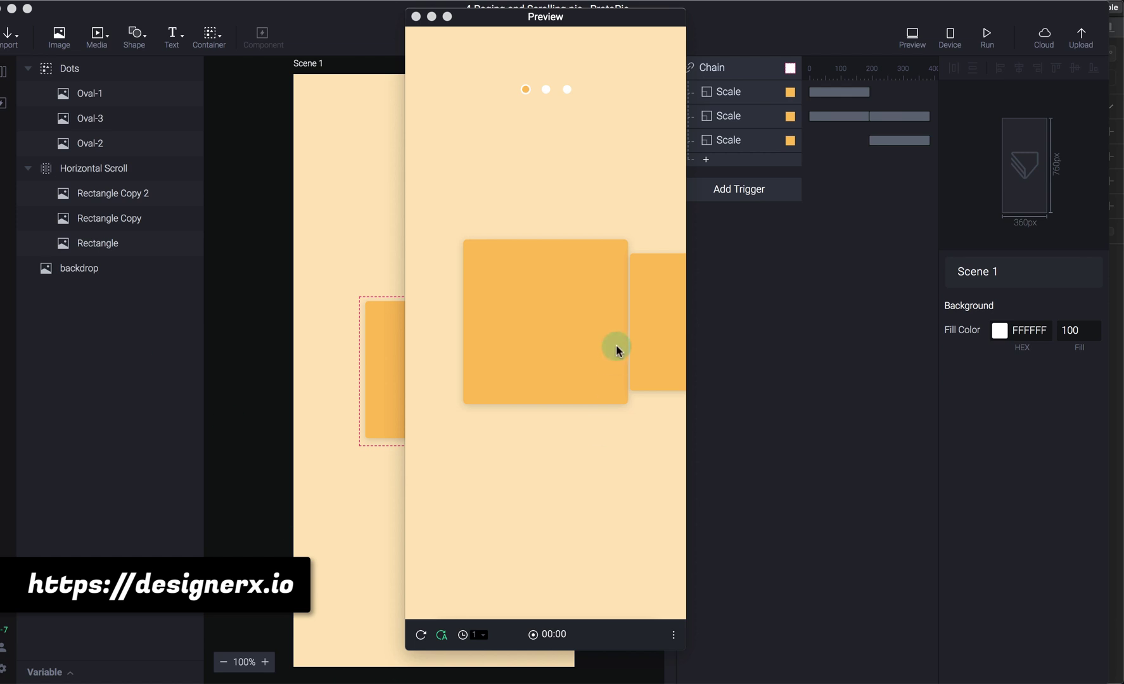
Step: Swipe through the cards in the finished prototype's preview to examine the paging and scaling behaviour
{"action": "left_click_drag", "start_coordinate": [609, 334], "coordinate": [515, 342]}
{"action": "mouse_move", "coordinate": [588, 334]}
{"action": "left_mouse_down"}
{"action": "mouse_move", "coordinate": [459, 334]}
{"action": "mouse_move", "coordinate": [578, 328]}
{"action": "left_mouse_up"}
{"action": "left_click_drag", "start_coordinate": [476, 348], "coordinate": [578, 337]}
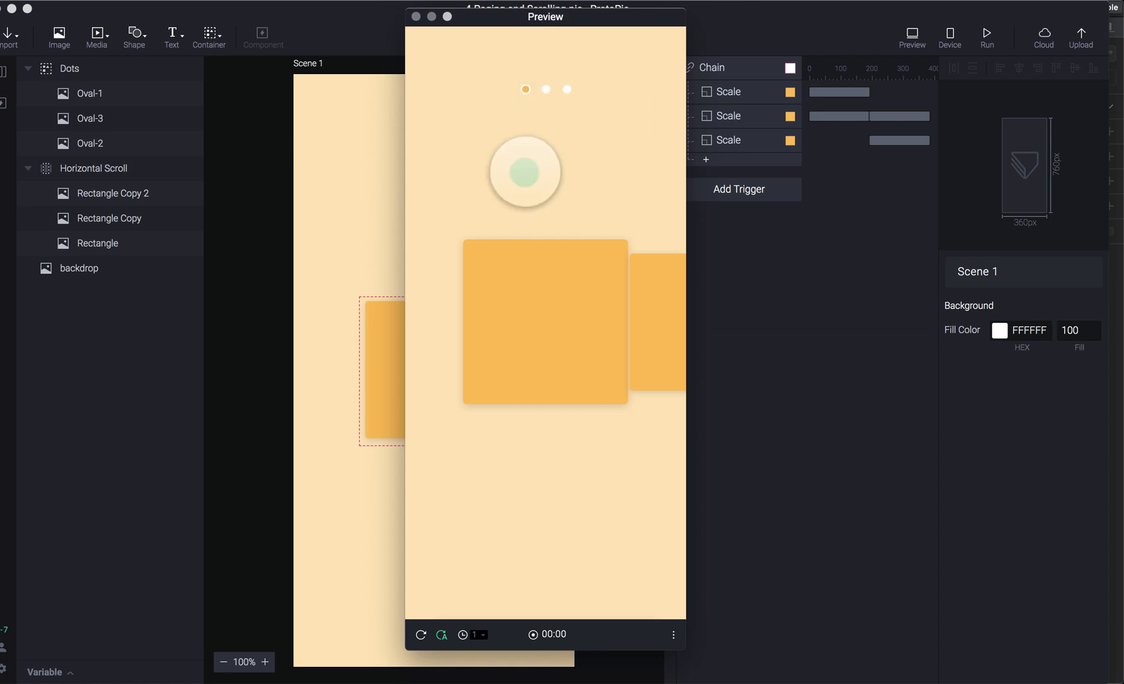
{"action": "left_click_drag", "start_coordinate": [592, 288], "coordinate": [515, 317]}
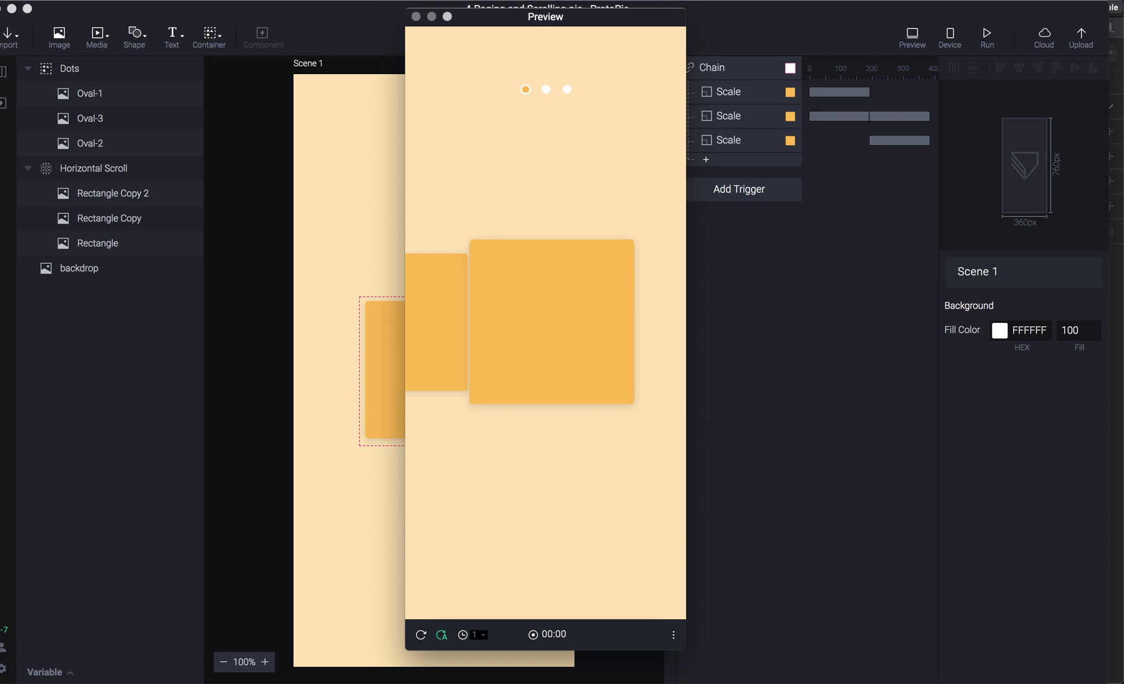
{"action": "left_click", "coordinate": [502, 363]}
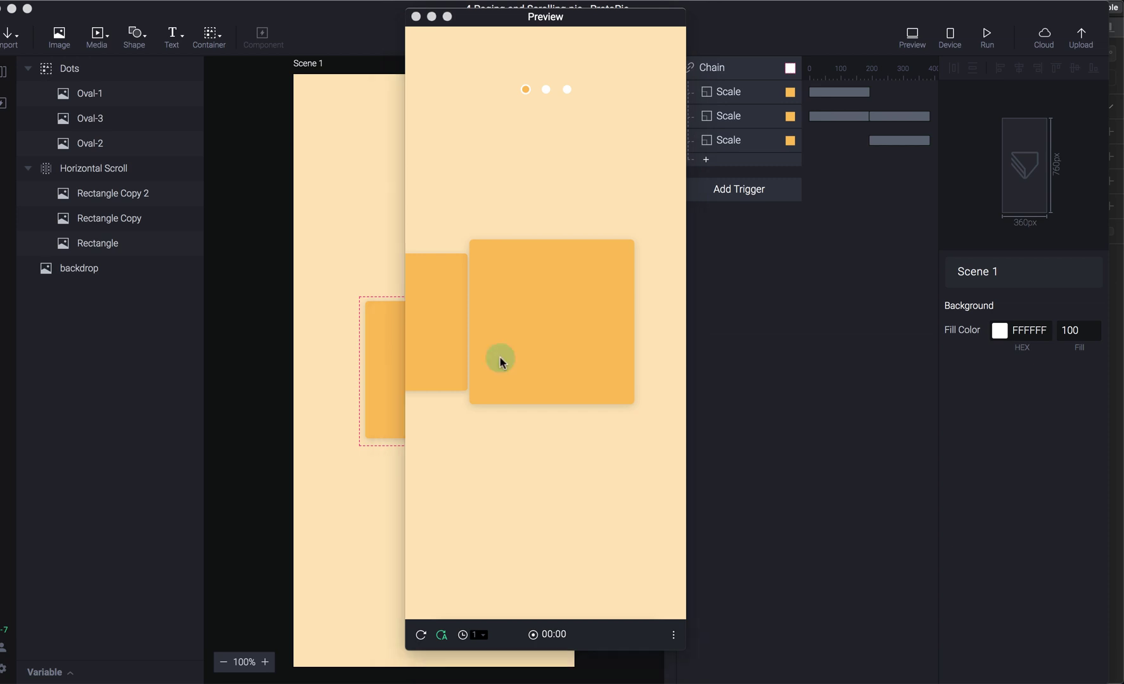
Step: Close the preview and the finished 4-Paging and Scrolling project, leaving a blank untitled project open
{"action": "left_click", "coordinate": [417, 16]}
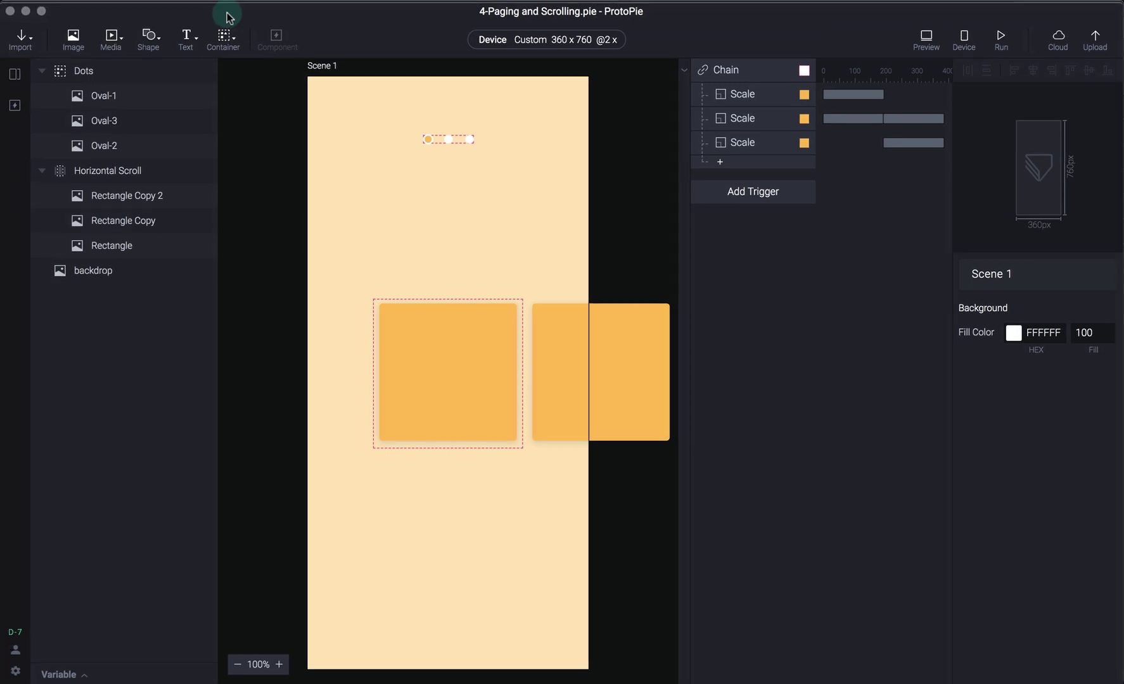
{"action": "left_click", "coordinate": [10, 10]}
{"action": "left_click", "coordinate": [195, 45]}
{"action": "left_click", "coordinate": [816, 451]}
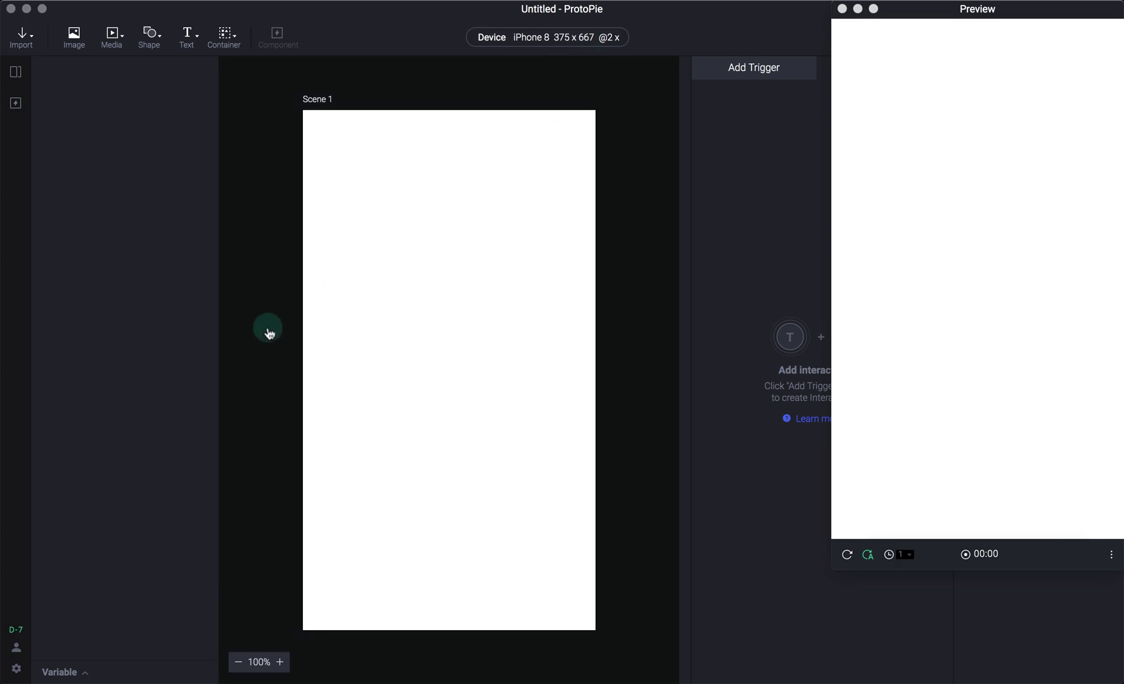
Step: Switch to the 4-Paging and Scrolling design in Sketch and inspect Artboard-1
{"action": "key", "text": "super+Tab"}
{"action": "left_click_drag", "start_coordinate": [304, 87], "coordinate": [758, 596]}
{"action": "left_click", "coordinate": [816, 439]}
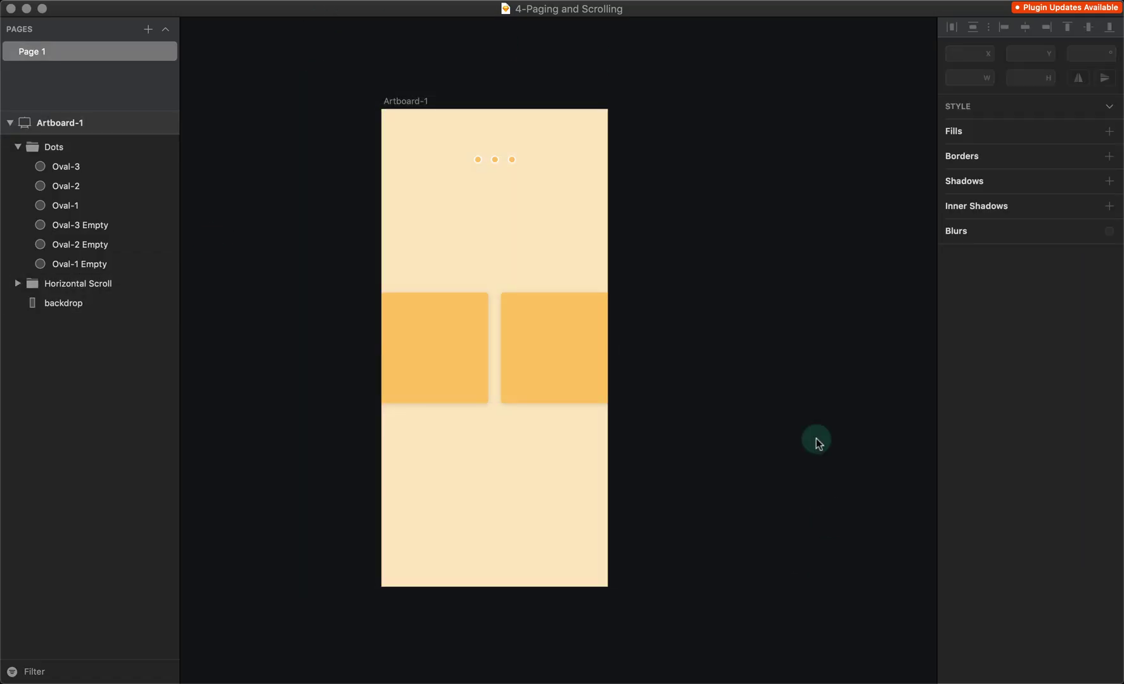
{"action": "left_click", "coordinate": [389, 101]}
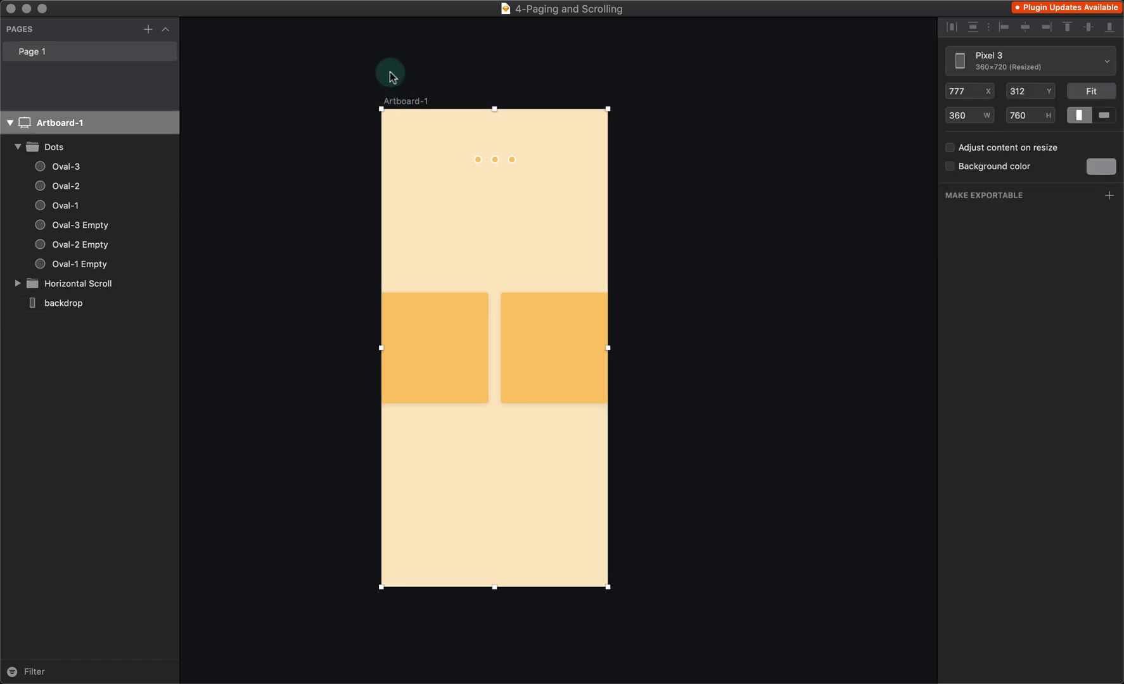
{"action": "left_click", "coordinate": [329, 130]}
{"action": "left_click", "coordinate": [399, 101]}
{"action": "left_click", "coordinate": [77, 132]}
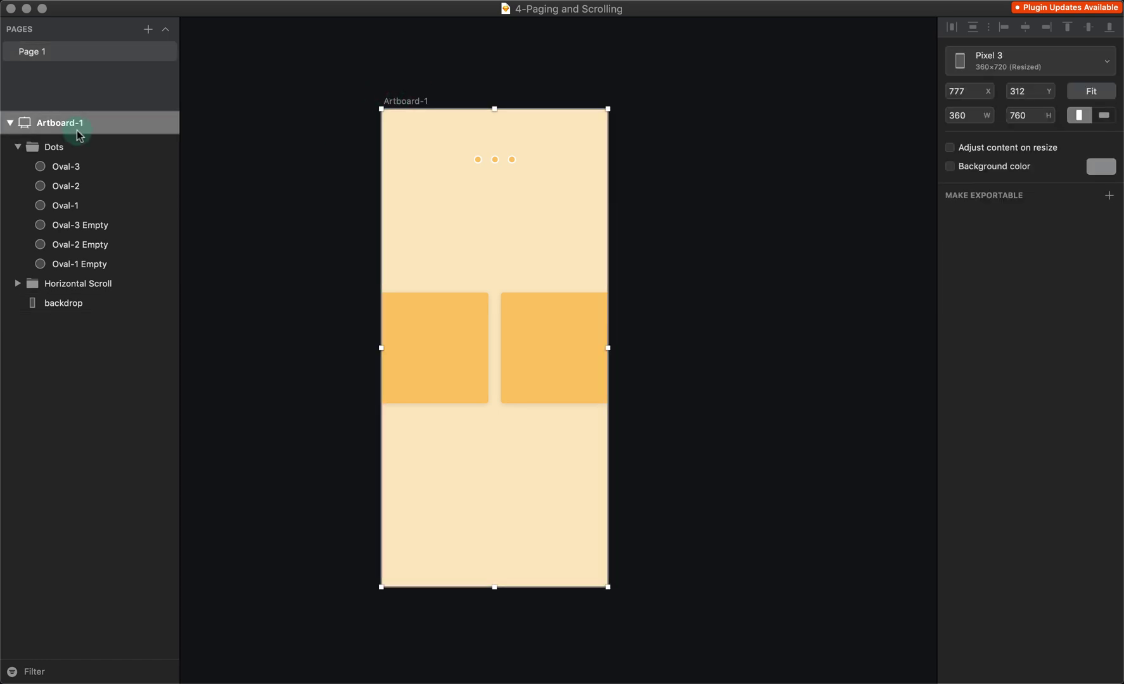
Step: Inspect the Dots group and its filled and empty oval layers
{"action": "left_click", "coordinate": [61, 149]}
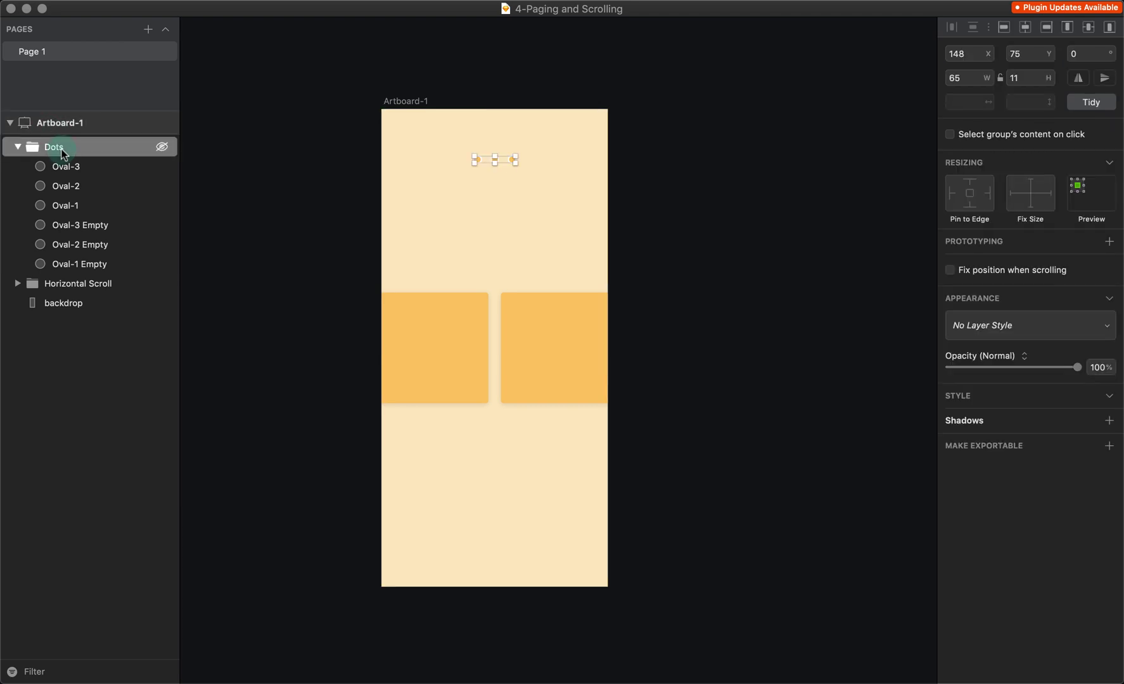
{"action": "left_click", "coordinate": [62, 166]}
{"action": "left_click", "coordinate": [85, 192]}
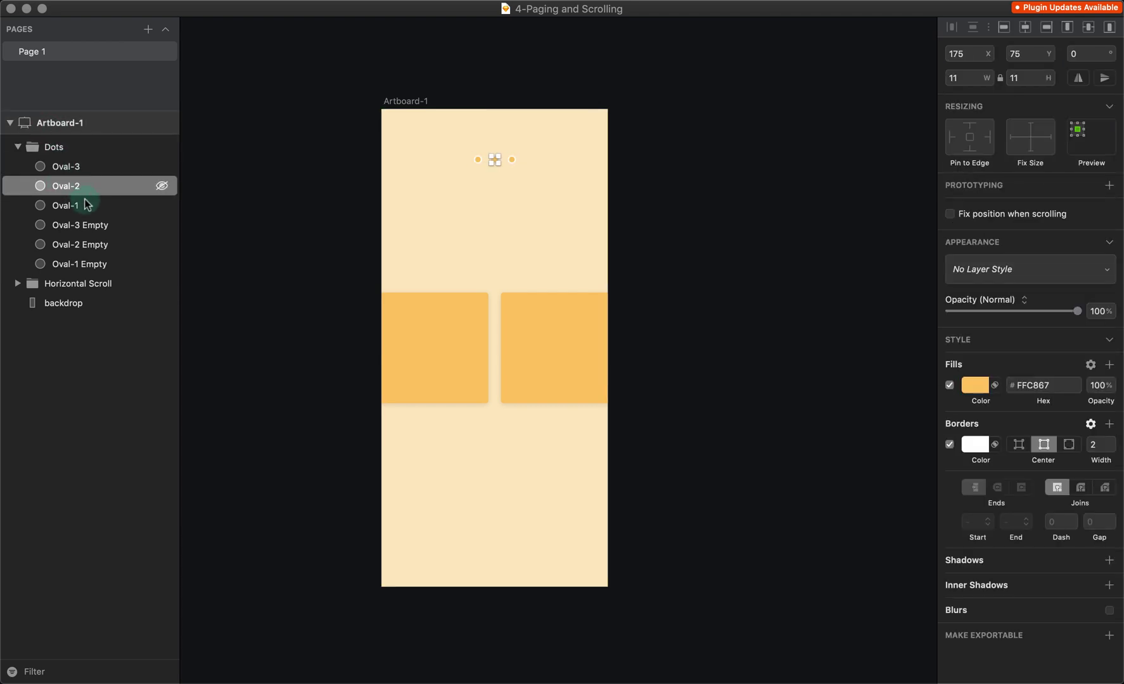
{"action": "left_click", "coordinate": [87, 206]}
{"action": "left_click", "coordinate": [87, 186]}
{"action": "left_click", "coordinate": [88, 166]}
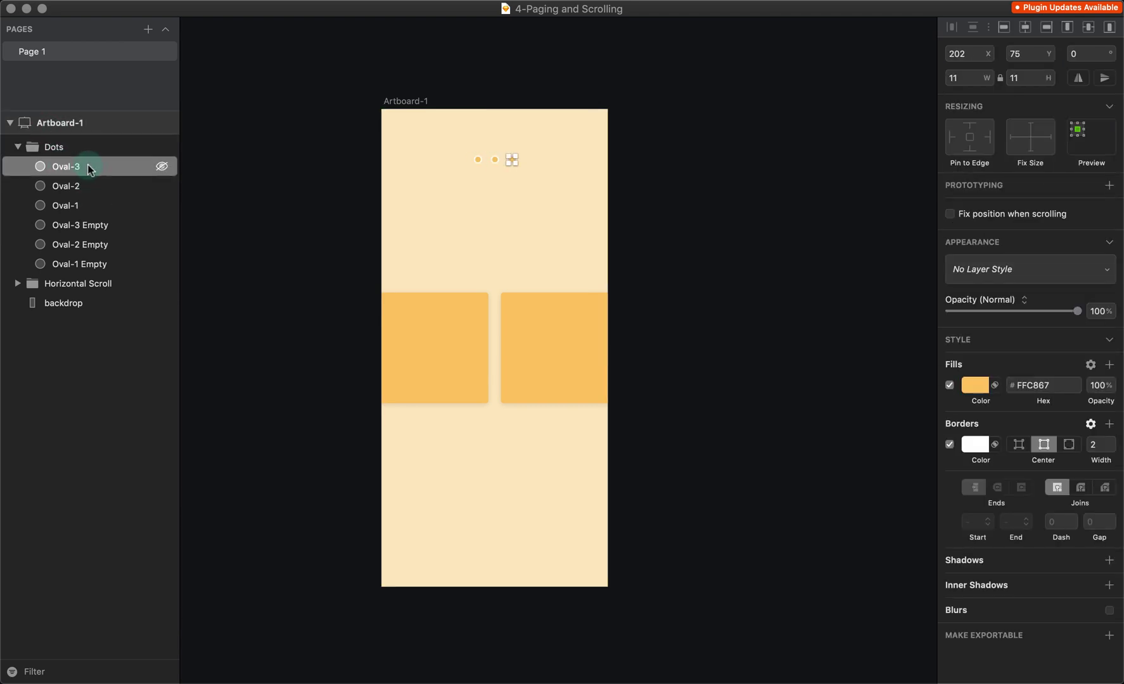
{"action": "left_click", "coordinate": [84, 207]}
{"action": "left_click", "coordinate": [84, 226]}
{"action": "left_click", "coordinate": [84, 244]}
{"action": "left_click", "coordinate": [87, 264]}
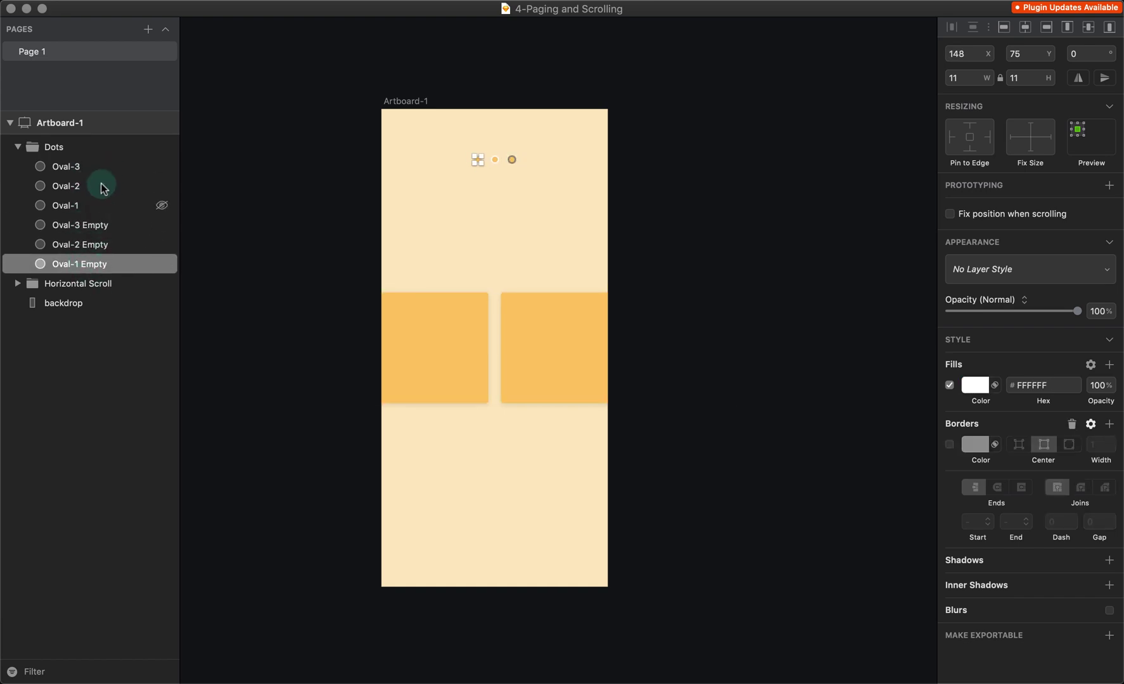
Step: Expand the Horizontal Scroll group and inspect its four rectangles and the backdrop layer
{"action": "left_click", "coordinate": [18, 283]}
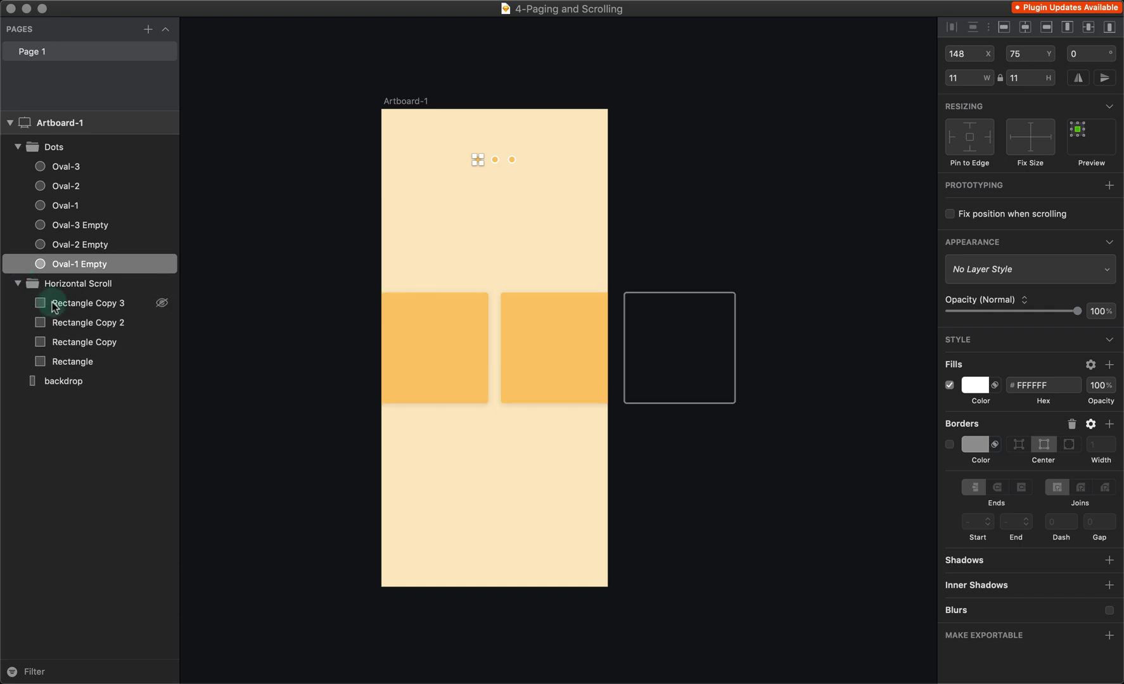
{"action": "left_click", "coordinate": [57, 303]}
{"action": "left_click", "coordinate": [58, 323]}
{"action": "left_click", "coordinate": [59, 342]}
{"action": "left_click", "coordinate": [63, 361]}
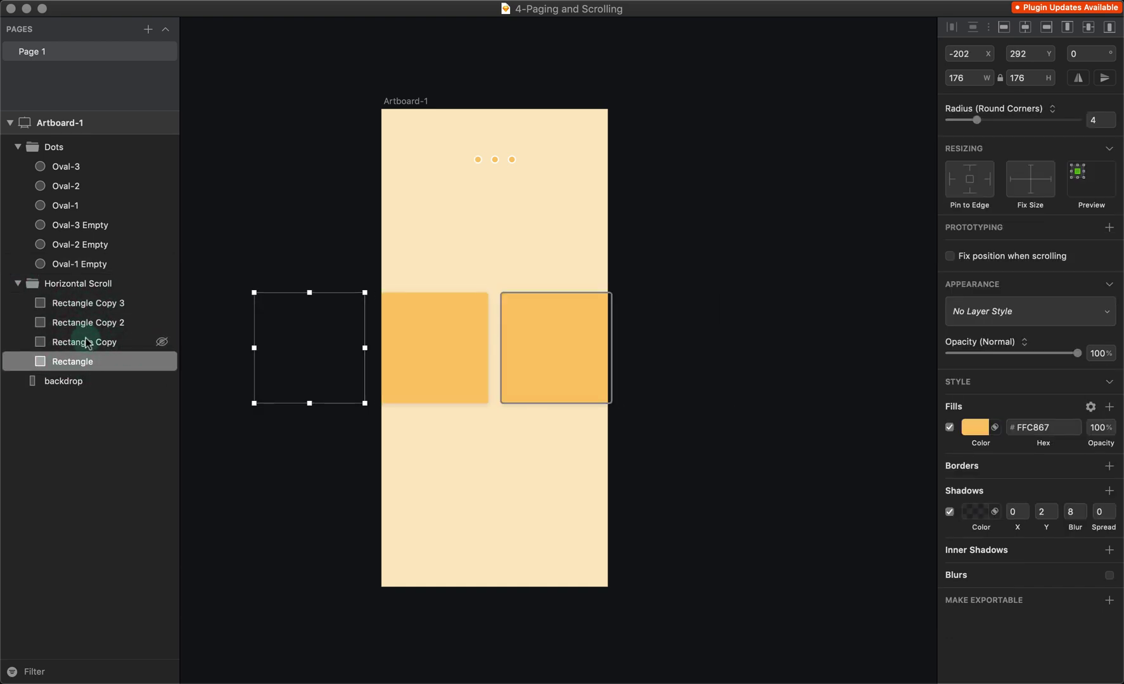
{"action": "left_click", "coordinate": [67, 381]}
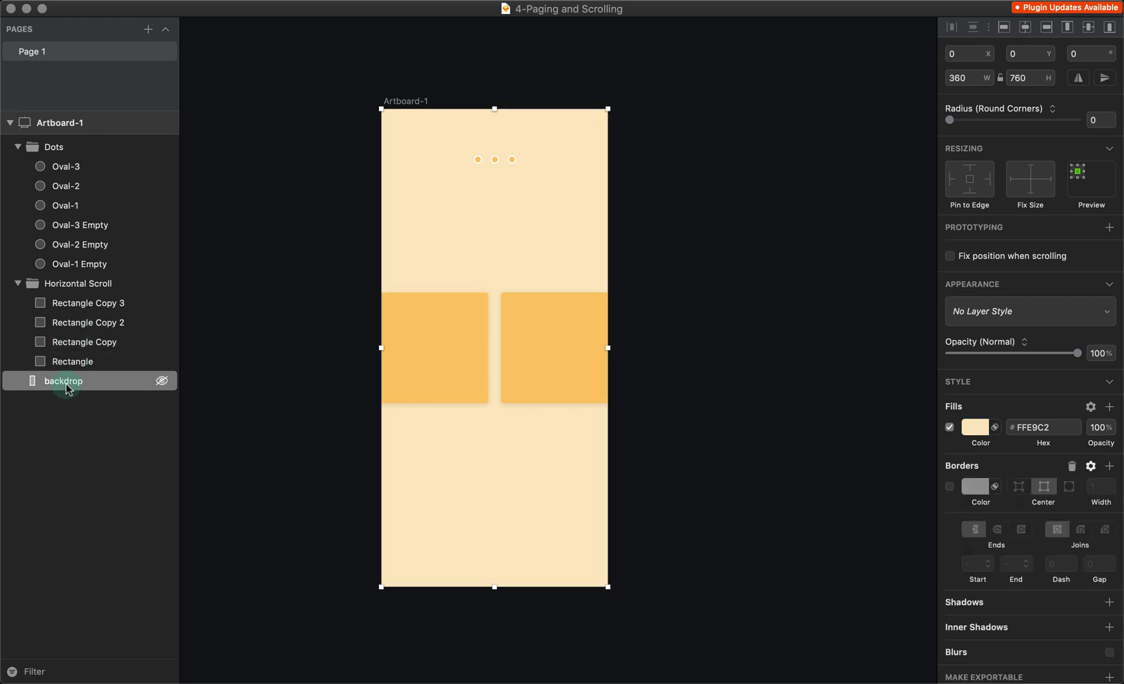
{"action": "left_click", "coordinate": [240, 204]}
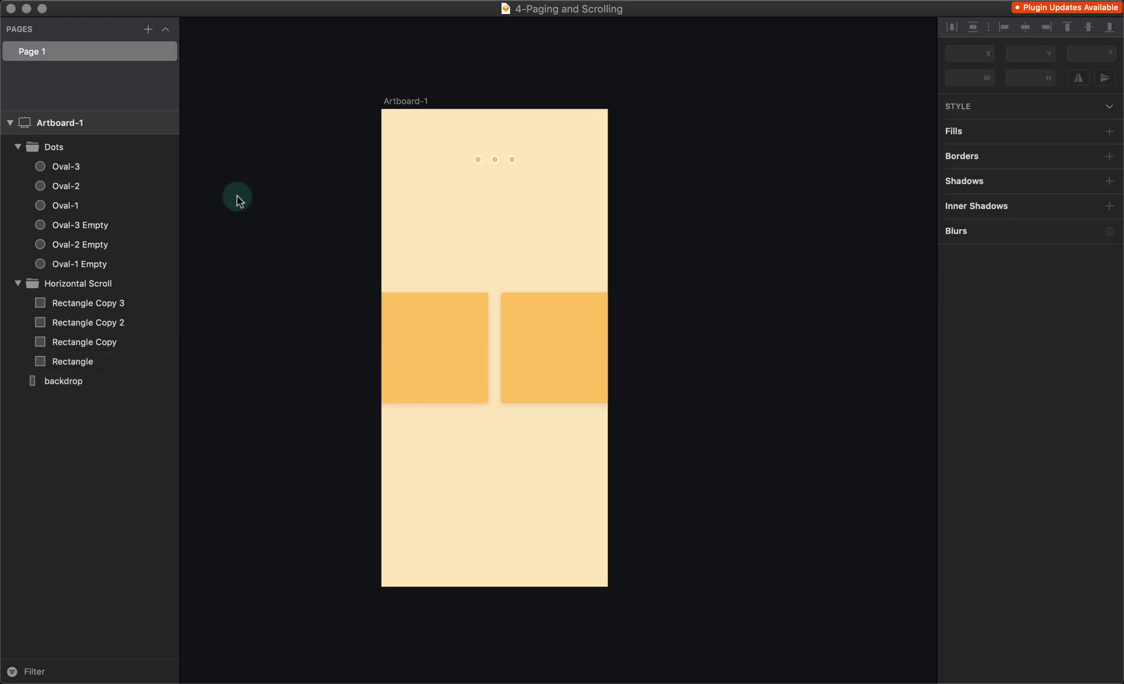
Step: Check the width and height of Artboard-1
{"action": "key", "text": "super+Tab"}
{"action": "left_click", "coordinate": [407, 80]}
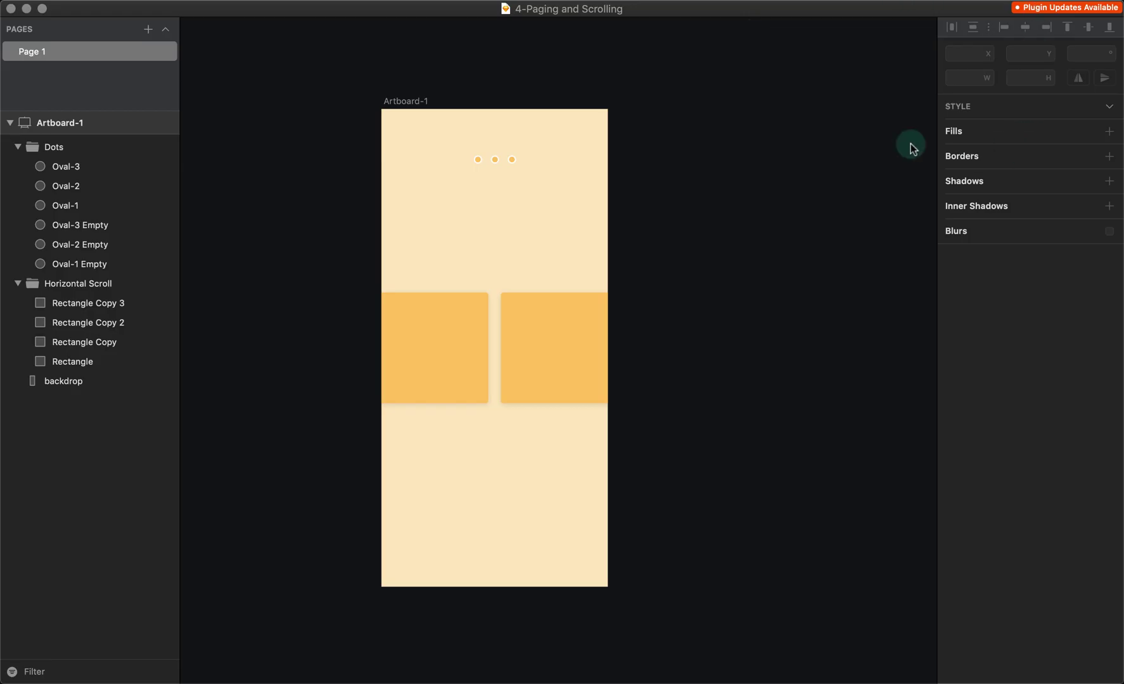
{"action": "left_click", "coordinate": [386, 101]}
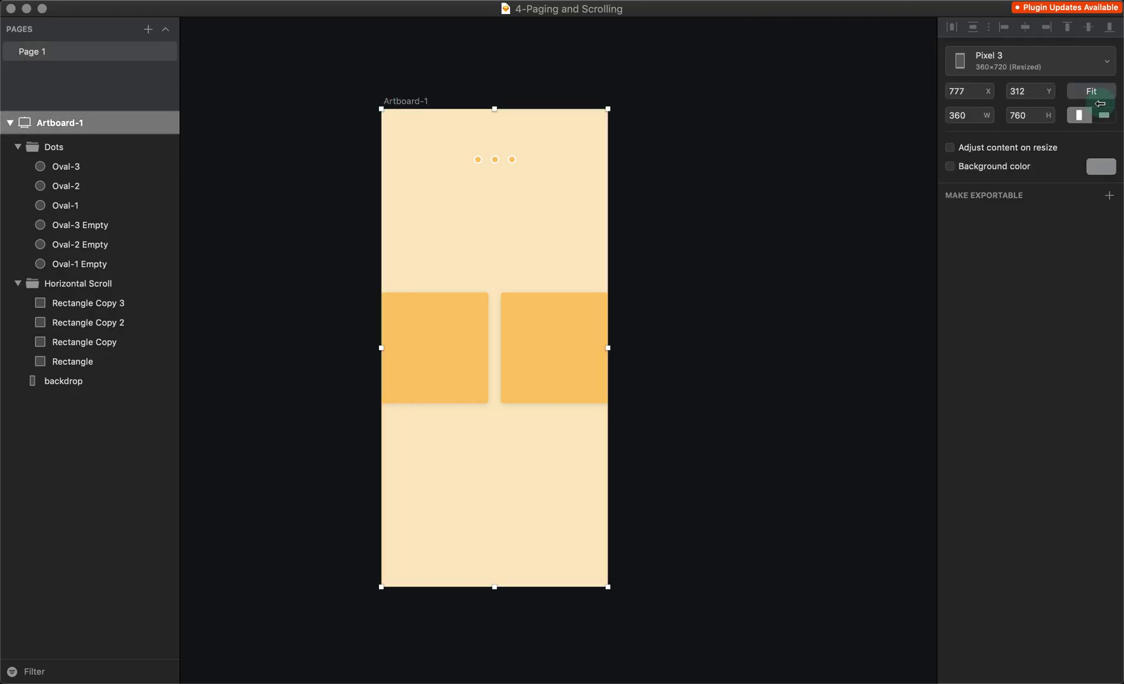
{"action": "left_click", "coordinate": [944, 115]}
{"action": "left_click_drag", "start_coordinate": [1037, 116], "coordinate": [996, 110]}
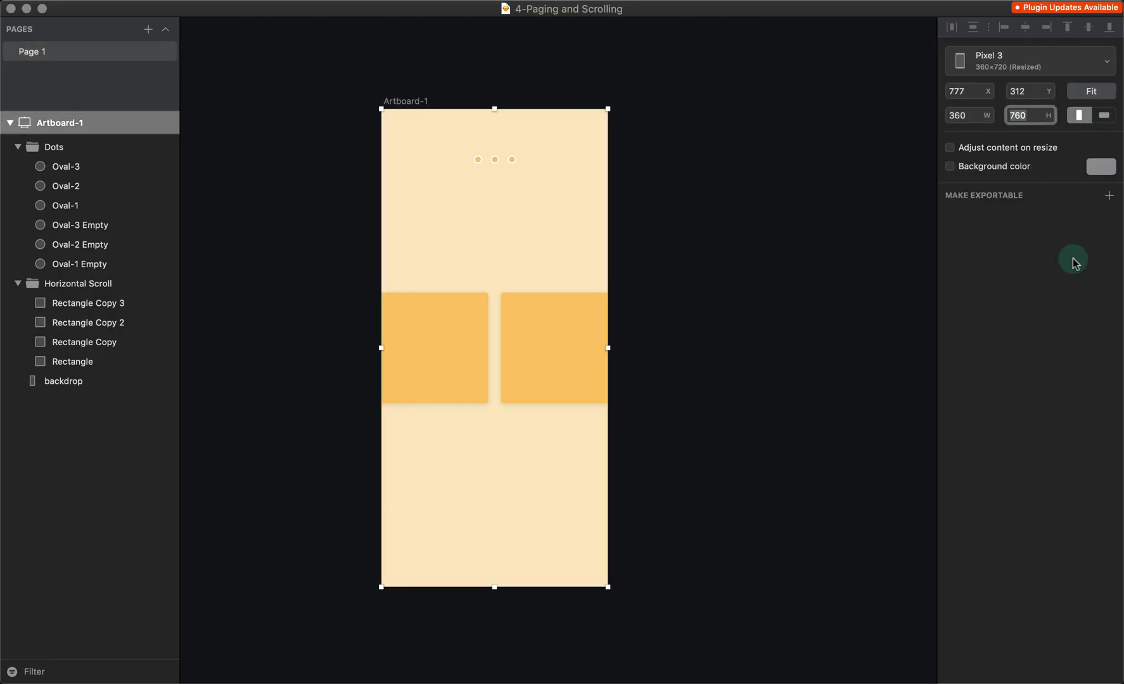
Step: Switch to ProtoPie and set the untitled project's device to a custom 360 x 760 size with density 2
{"action": "key", "text": "super+Tab"}
{"action": "left_click", "coordinate": [574, 39]}
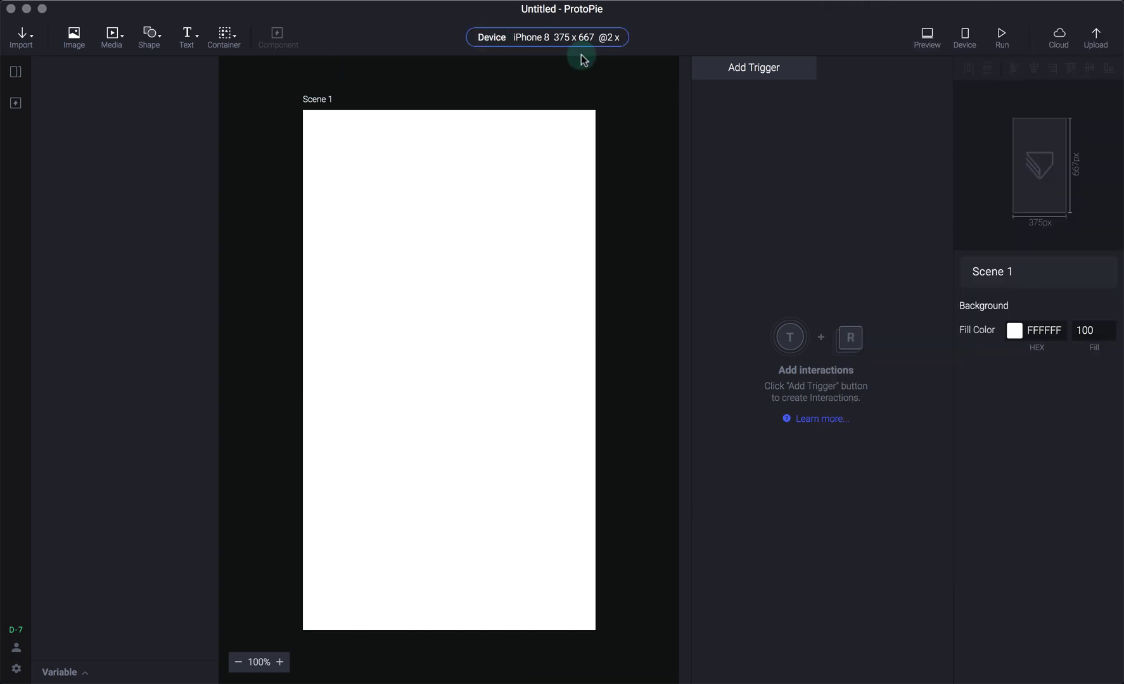
{"action": "left_click", "coordinate": [645, 244]}
{"action": "left_click", "coordinate": [488, 283]}
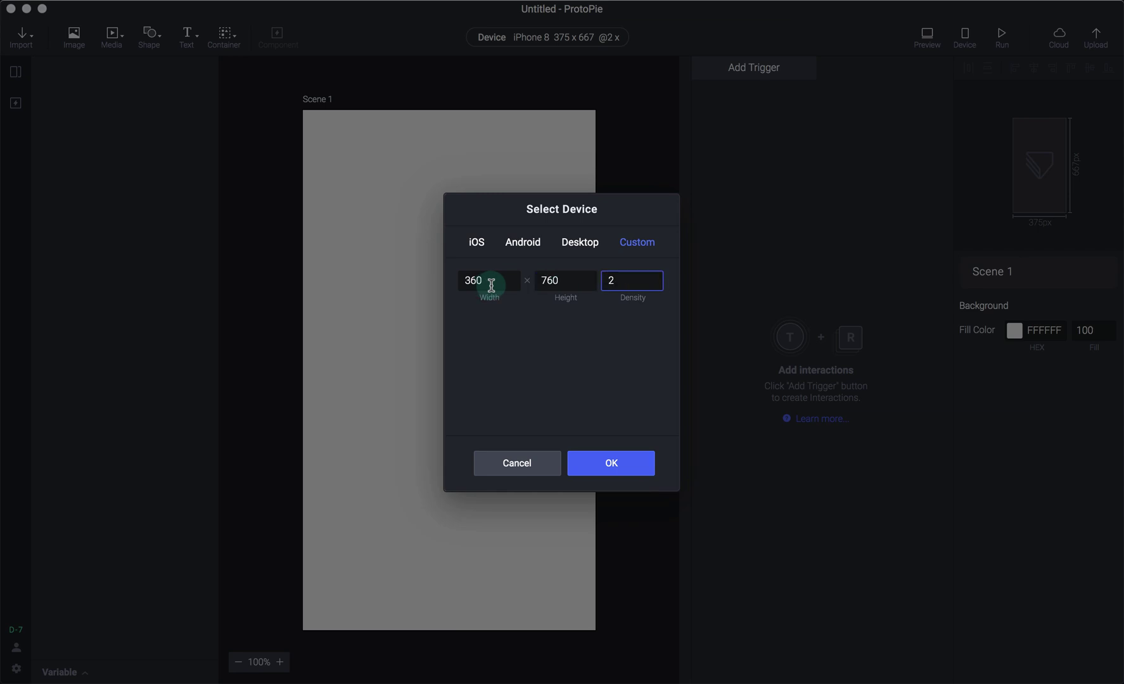
{"action": "left_click", "coordinate": [612, 470]}
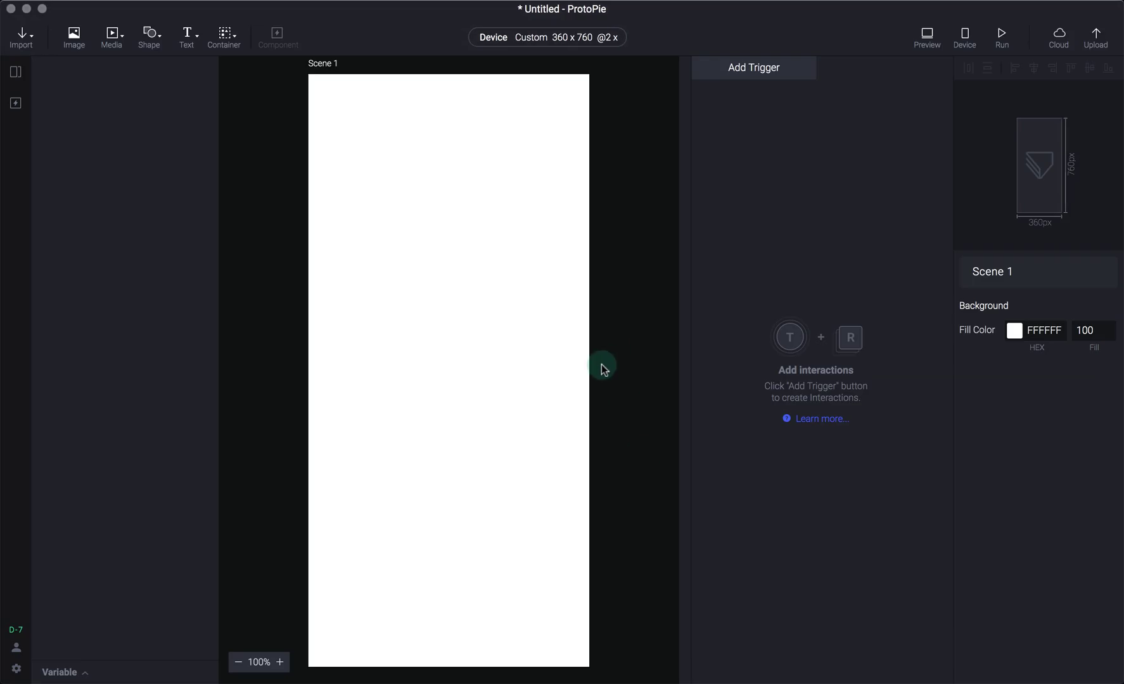
{"action": "key", "text": "super+Tab"}
{"action": "key", "text": "super+Tab"}
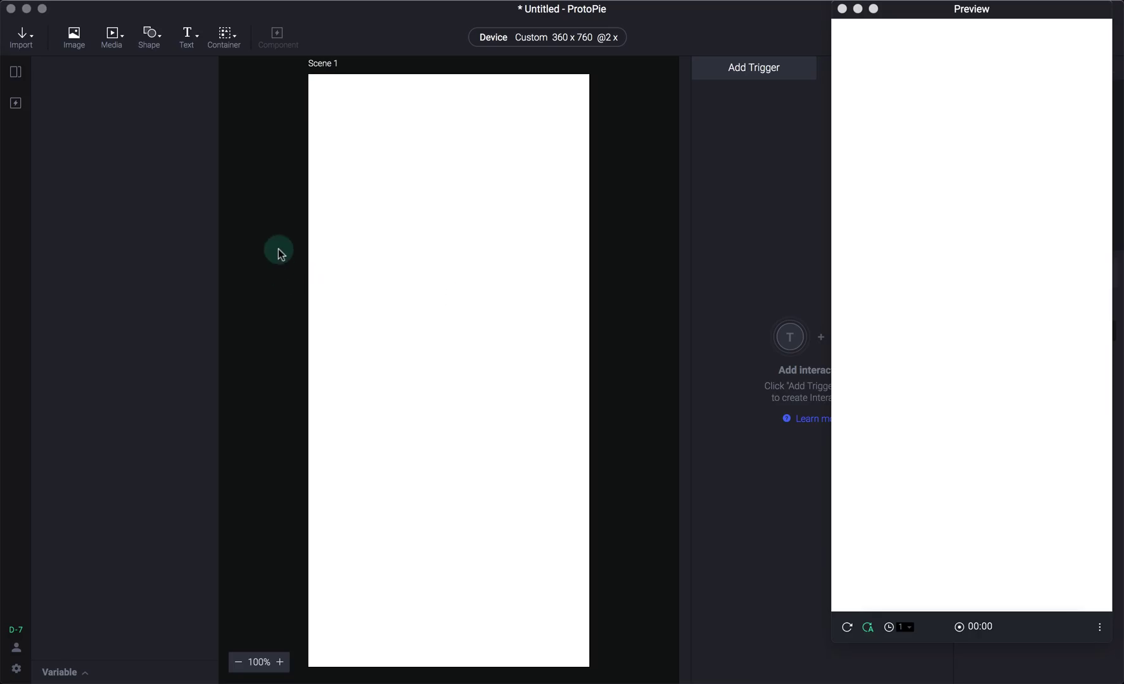
{"action": "key", "text": "super+i"}
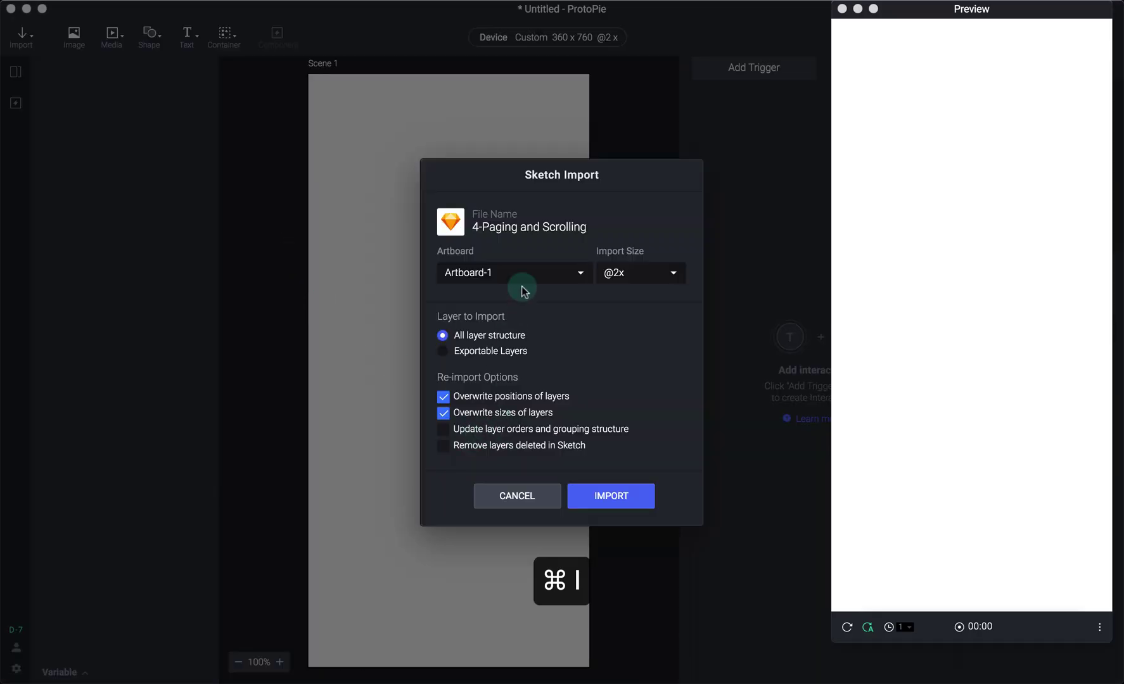
{"action": "left_click", "coordinate": [605, 497]}
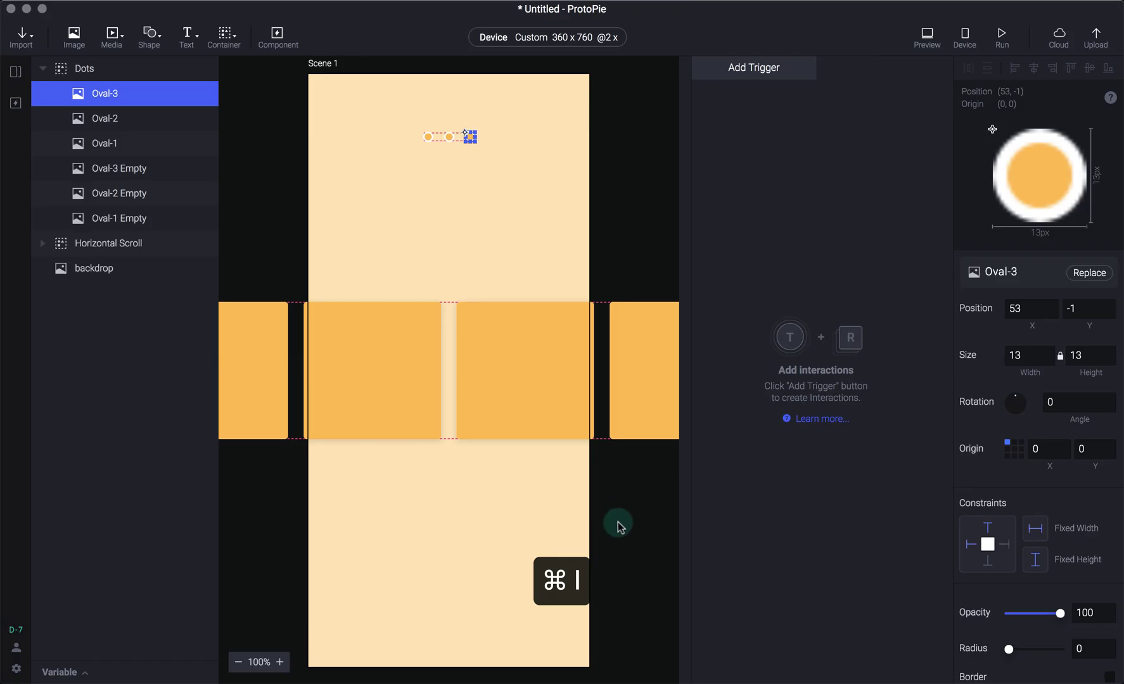
Step: Examine the whole imported scene on the canvas at 75% zoom and in the preview
{"action": "scroll", "coordinate": [618, 522], "scroll_direction": "up", "scroll_amount": 1}
{"action": "scroll", "coordinate": [619, 516], "scroll_direction": "down", "scroll_amount": 2}
{"action": "scroll", "coordinate": [615, 459], "scroll_direction": "down", "scroll_amount": 2}
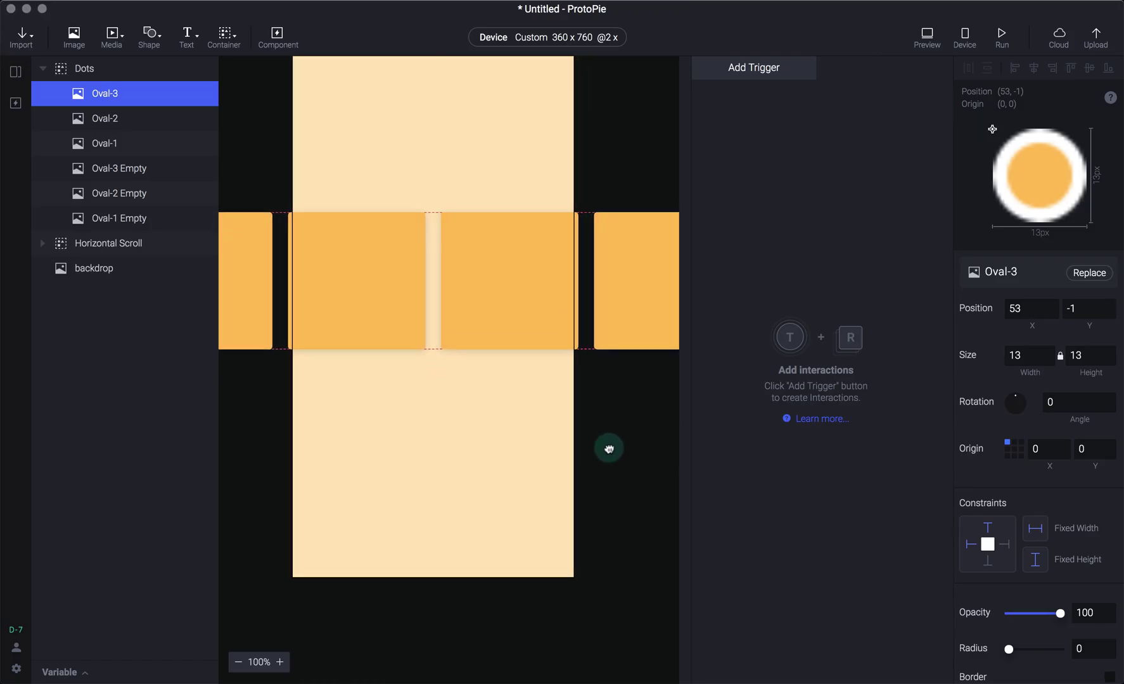
{"action": "scroll", "coordinate": [604, 472], "scroll_direction": "up", "scroll_amount": 3}
{"action": "left_click", "coordinate": [601, 495]}
{"action": "key", "text": "super+minus"}
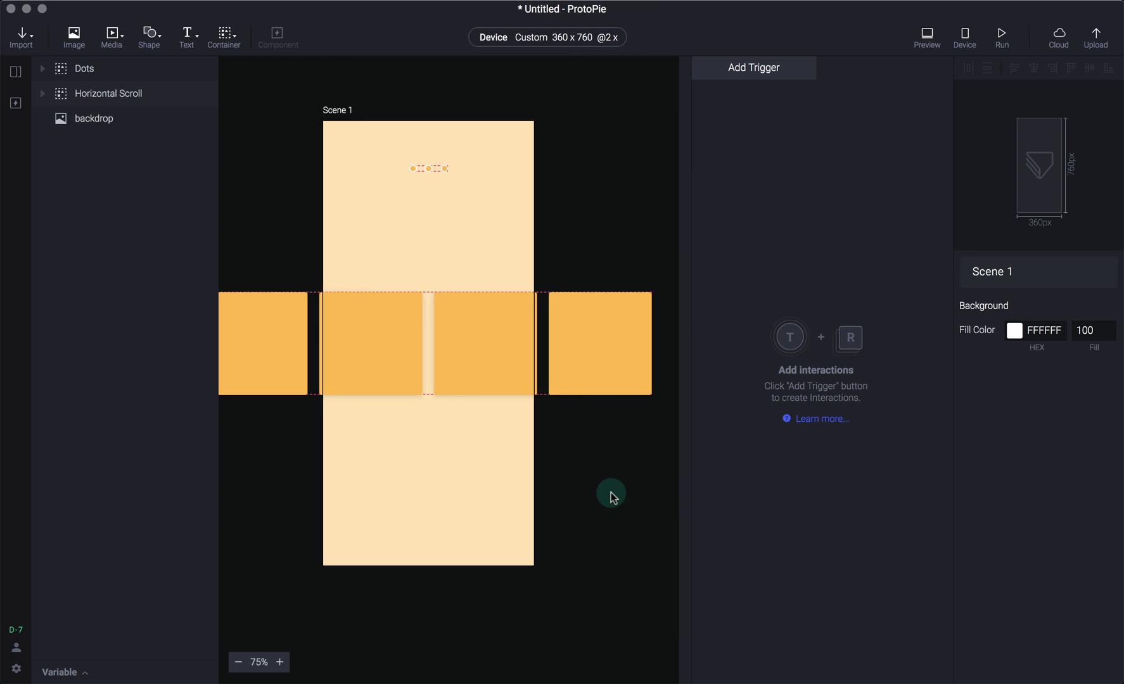
{"action": "left_click_drag", "start_coordinate": [620, 502], "coordinate": [639, 507]}
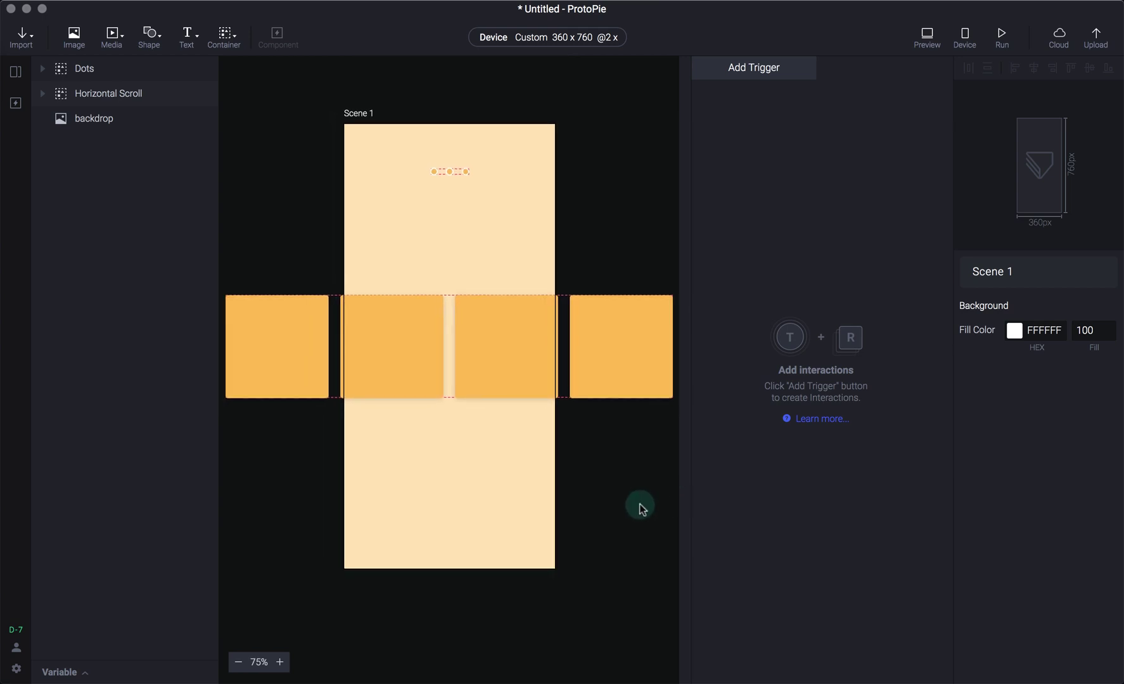
{"action": "key", "text": "super+p"}
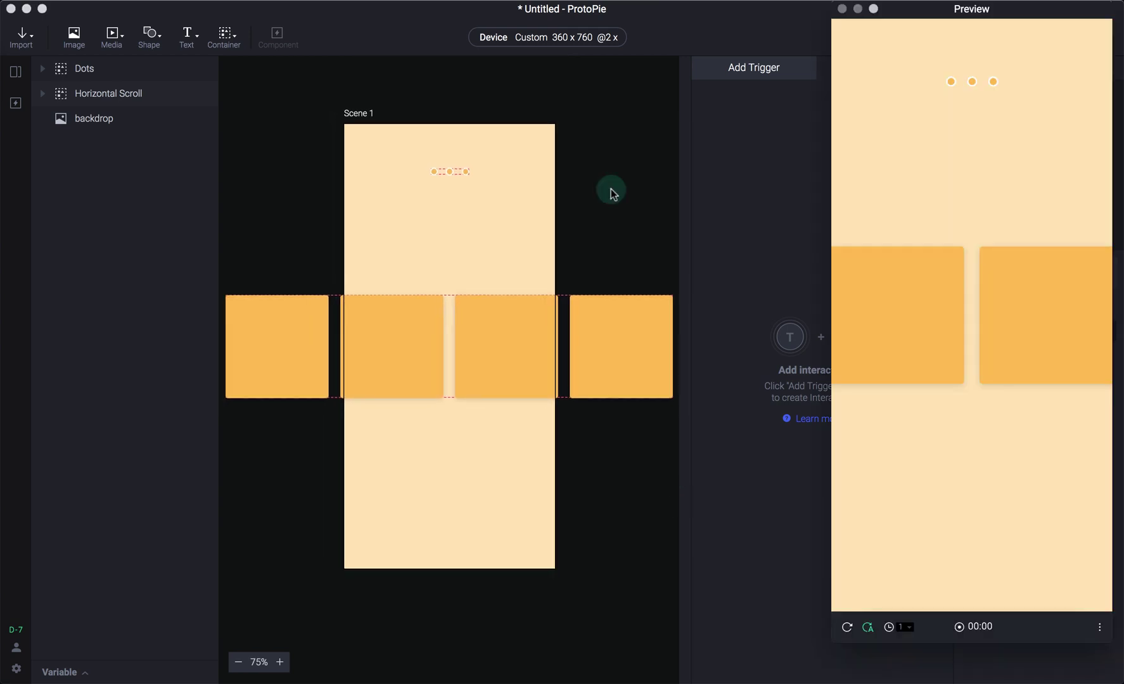
{"action": "left_click", "coordinate": [639, 200]}
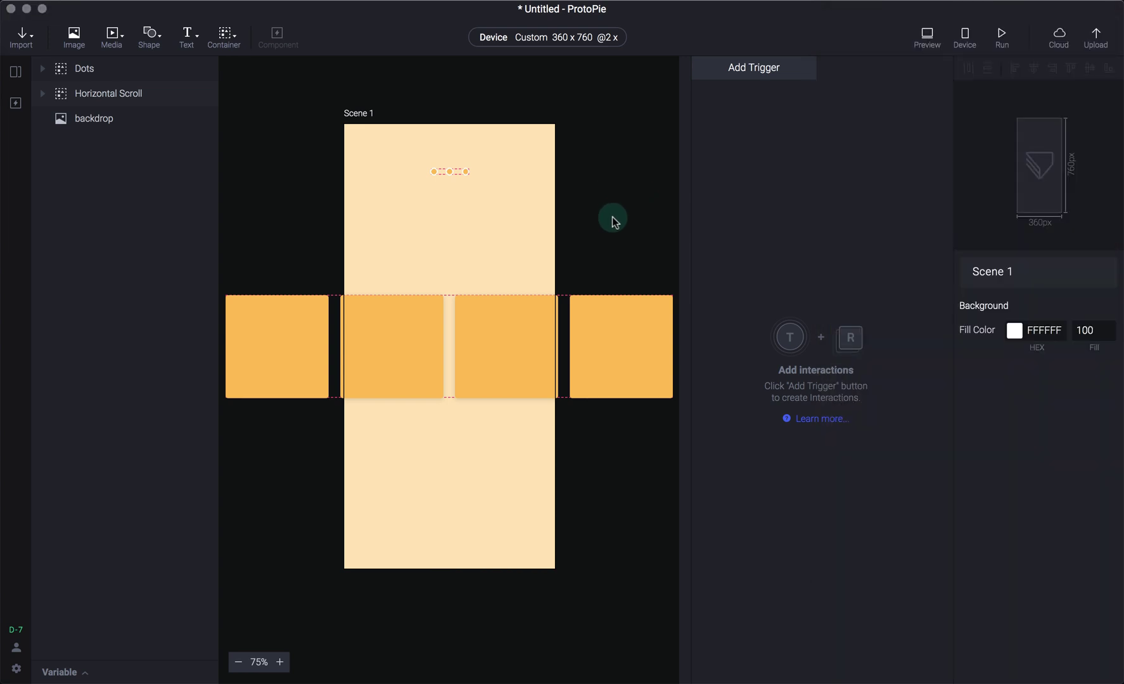
Step: Set the Horizontal Scroll container to Scroll in the horizontal direction and test dragging its cards in the preview
{"action": "left_click", "coordinate": [537, 312]}
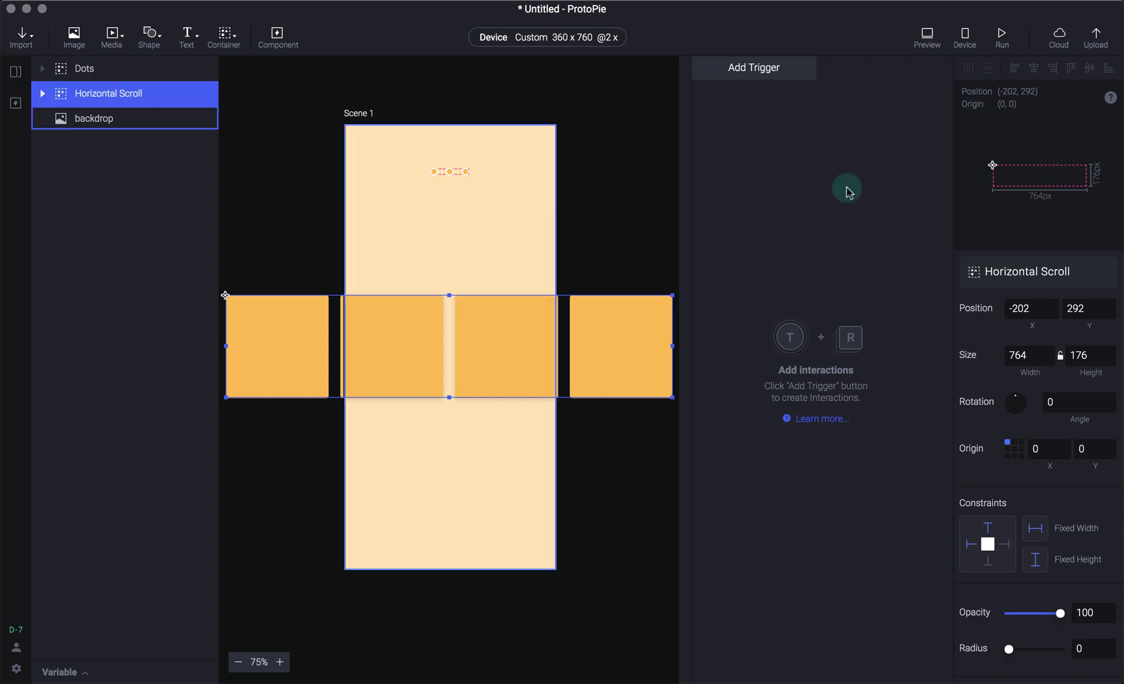
{"action": "scroll", "coordinate": [1035, 490], "scroll_direction": "down", "scroll_amount": 5}
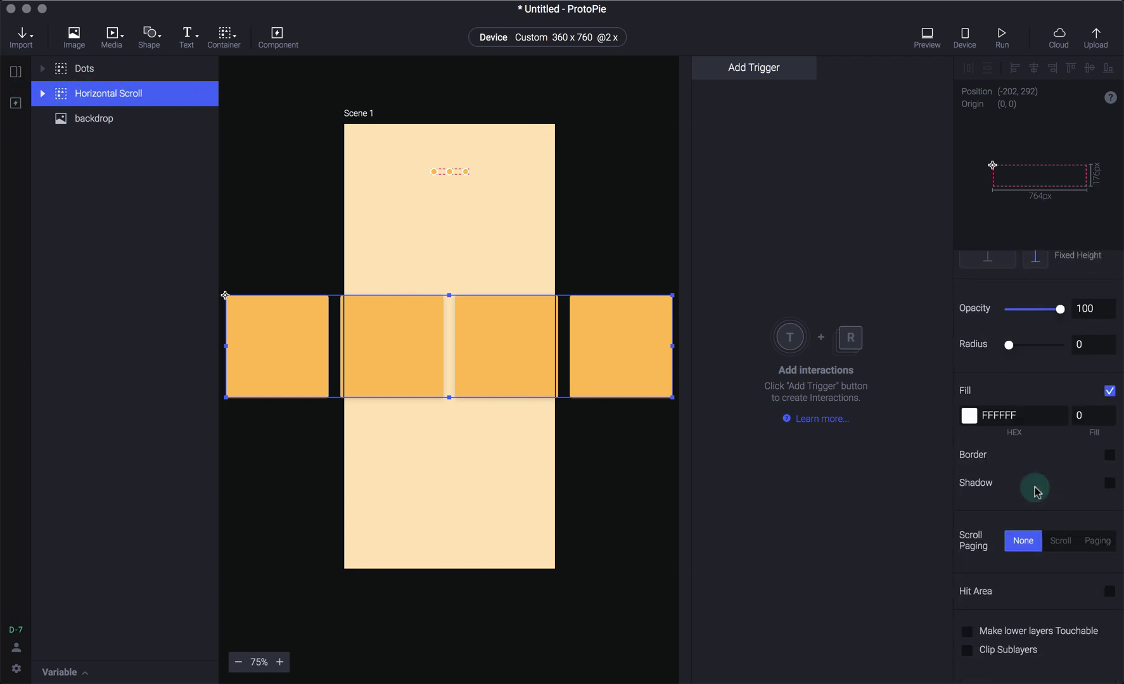
{"action": "left_click", "coordinate": [1067, 551]}
{"action": "scroll", "coordinate": [1044, 442], "scroll_direction": "down", "scroll_amount": 3}
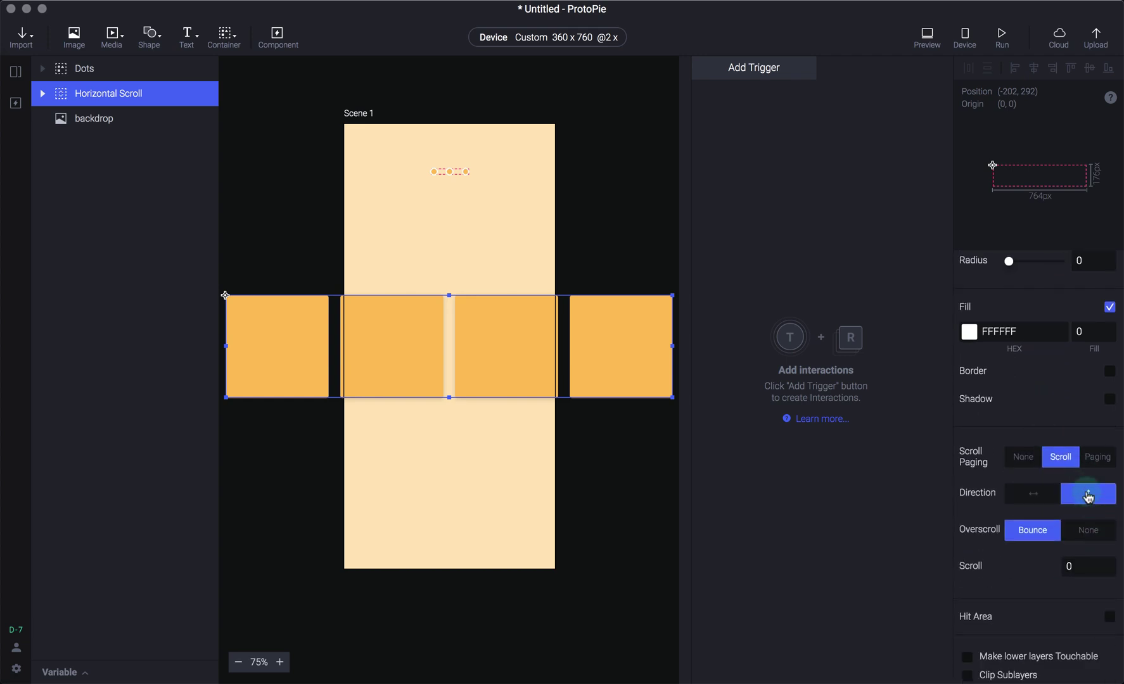
{"action": "left_click", "coordinate": [1032, 500]}
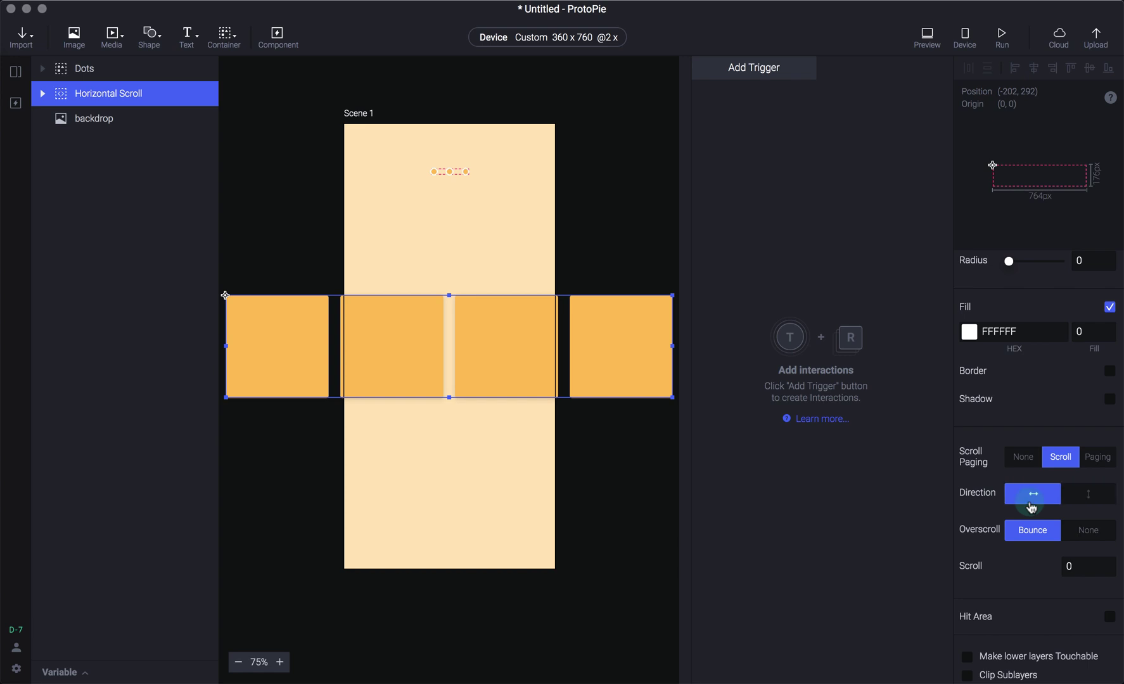
{"action": "left_click", "coordinate": [1033, 500]}
{"action": "key", "text": "super+p"}
{"action": "left_click_drag", "start_coordinate": [973, 324], "coordinate": [1021, 328]}
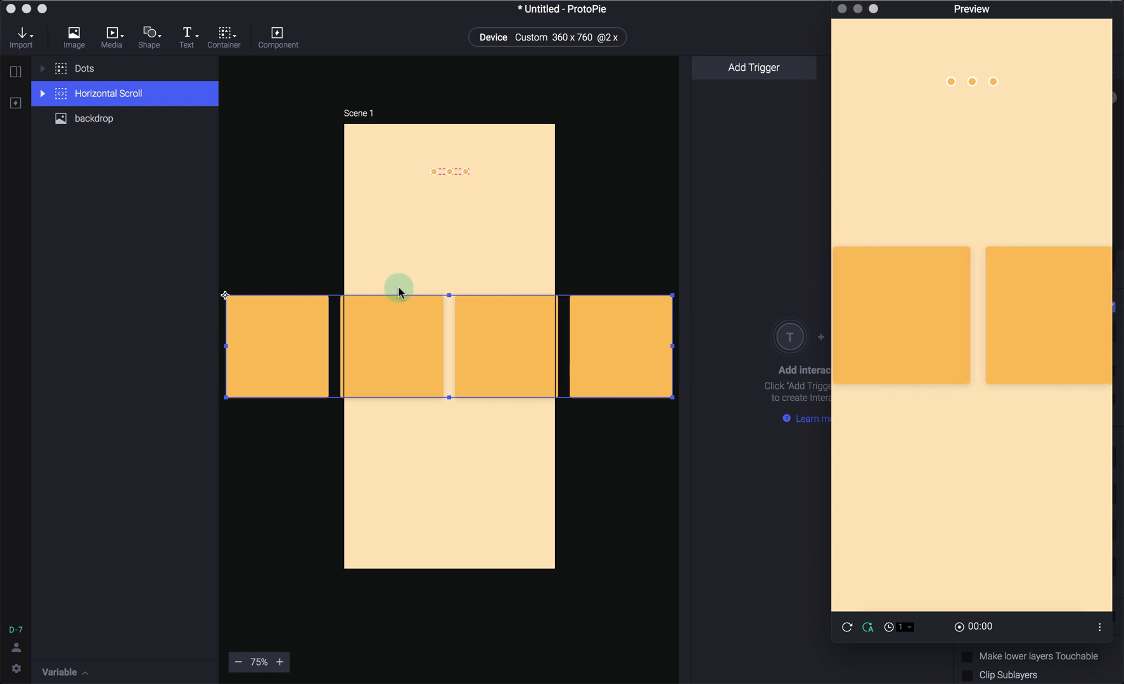
Step: Narrow the Horizontal Scroll container symmetrically about its centre to about 177 px, roughly the width of one card
{"action": "left_click", "coordinate": [598, 219]}
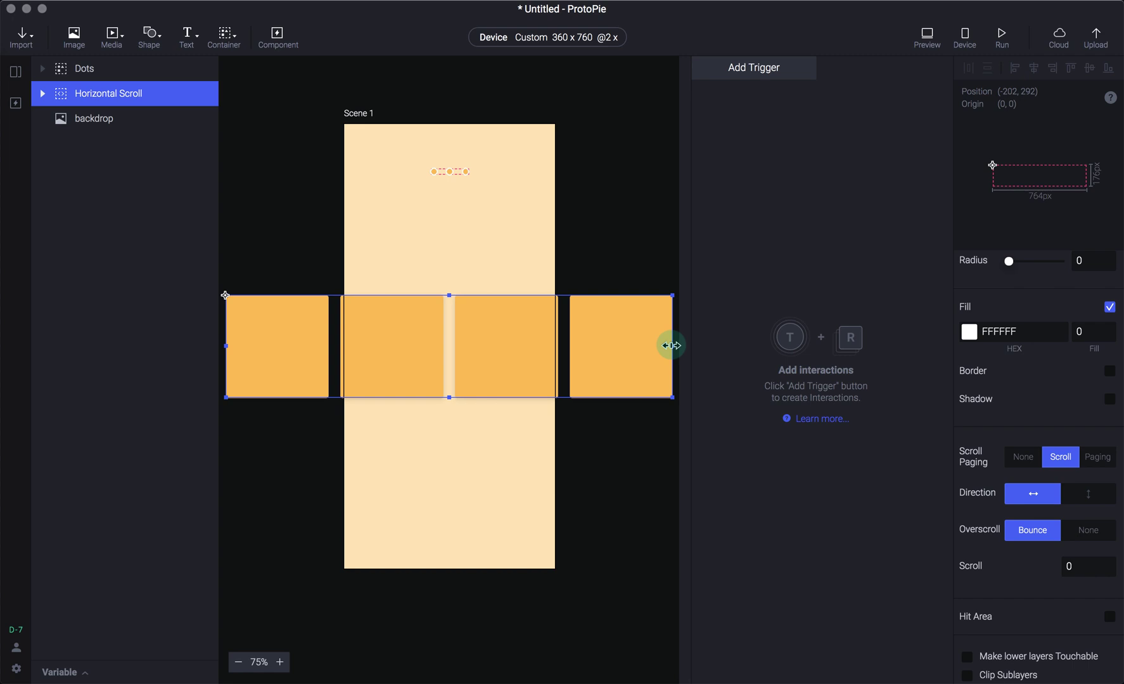
{"action": "left_click_drag", "start_coordinate": [671, 346], "coordinate": [498, 349]}
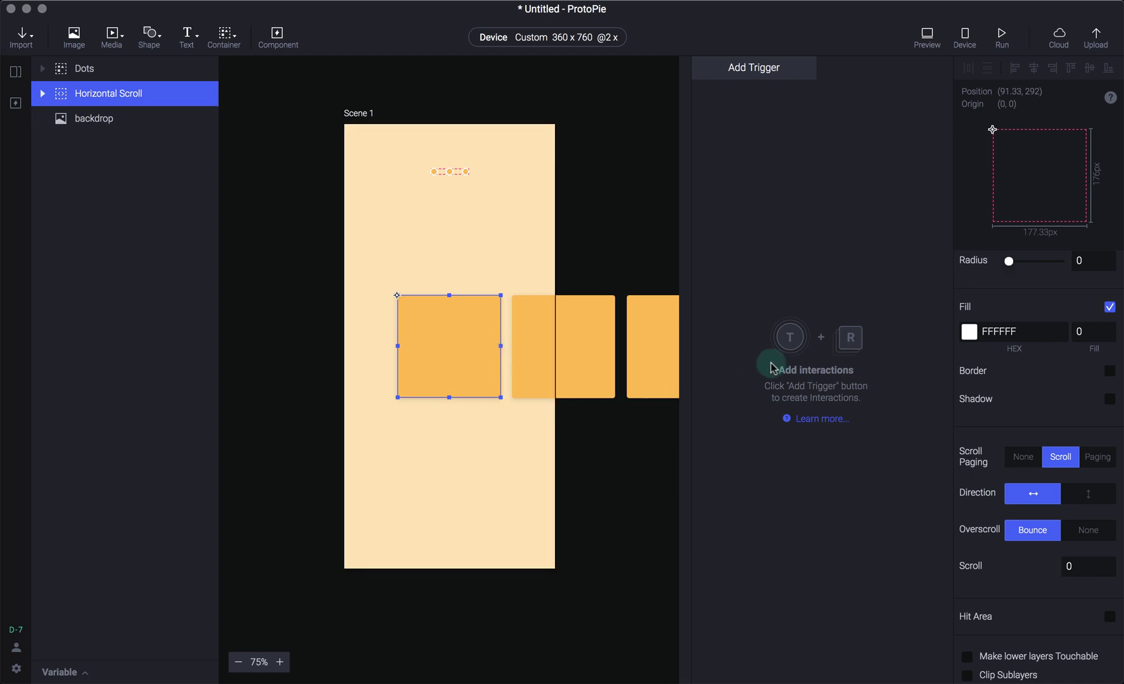
Step: Test in the preview how the cards scroll when dragged from different spots inside and outside the first card's area
{"action": "key", "text": "super+grave"}
{"action": "left_click_drag", "start_coordinate": [1029, 314], "coordinate": [984, 310]}
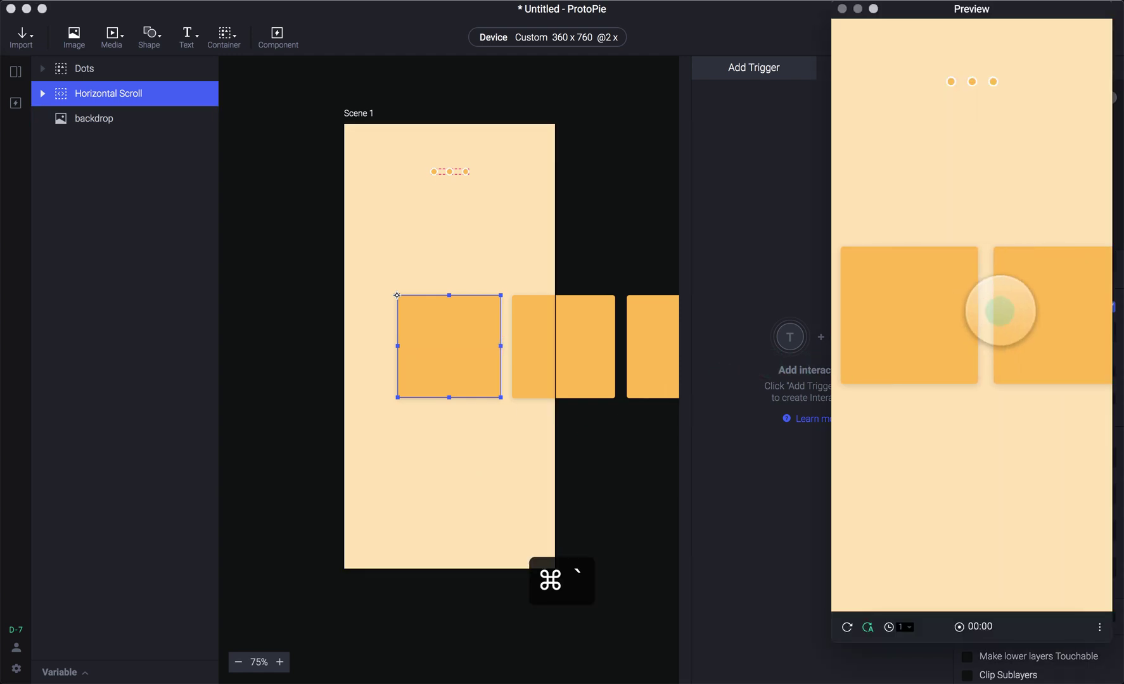
{"action": "left_click_drag", "start_coordinate": [886, 315], "coordinate": [922, 301]}
{"action": "mouse_move", "coordinate": [1022, 300]}
{"action": "left_mouse_down"}
{"action": "mouse_move", "coordinate": [885, 300]}
{"action": "mouse_move", "coordinate": [1036, 302]}
{"action": "left_mouse_up"}
{"action": "left_click_drag", "start_coordinate": [928, 303], "coordinate": [990, 315]}
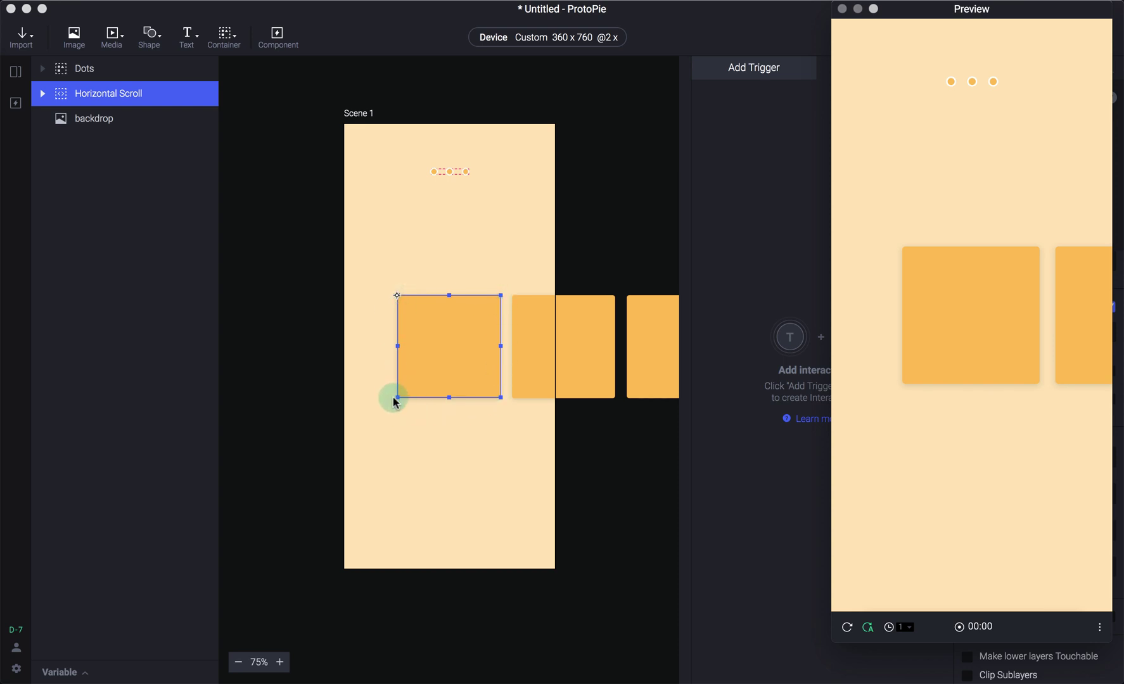
{"action": "mouse_move", "coordinate": [970, 322]}
{"action": "left_mouse_down"}
{"action": "mouse_move", "coordinate": [898, 320]}
{"action": "mouse_move", "coordinate": [1006, 311]}
{"action": "mouse_move", "coordinate": [954, 319]}
{"action": "left_mouse_up"}
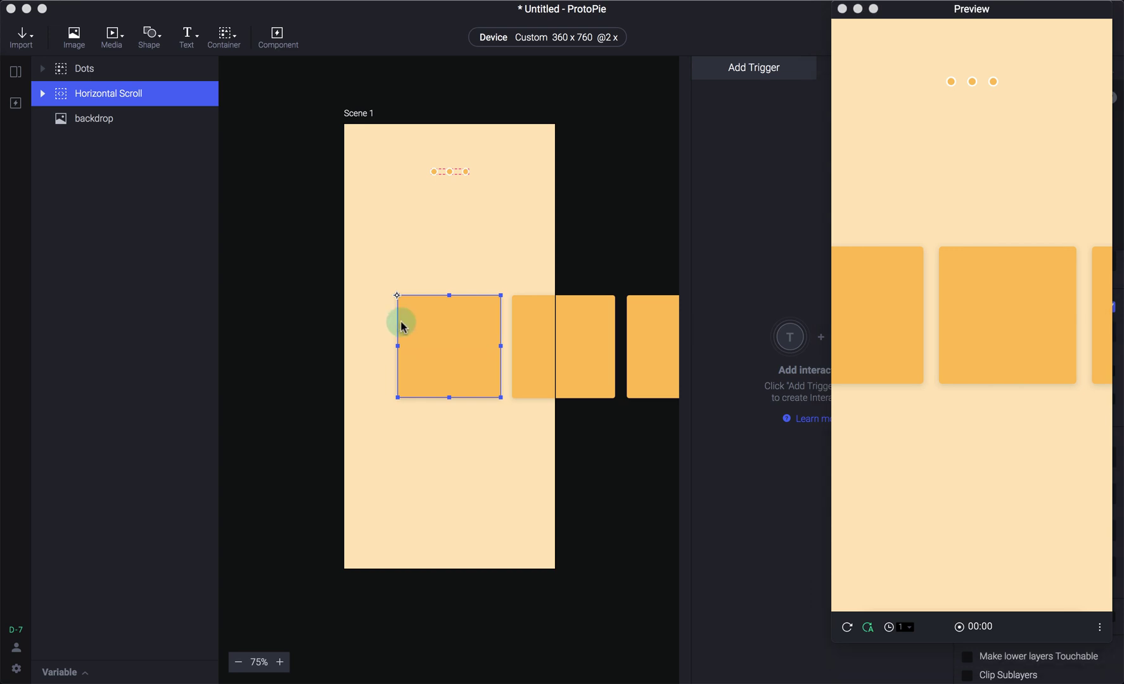
{"action": "key", "text": "super+grave"}
{"action": "key", "text": "super+grave"}
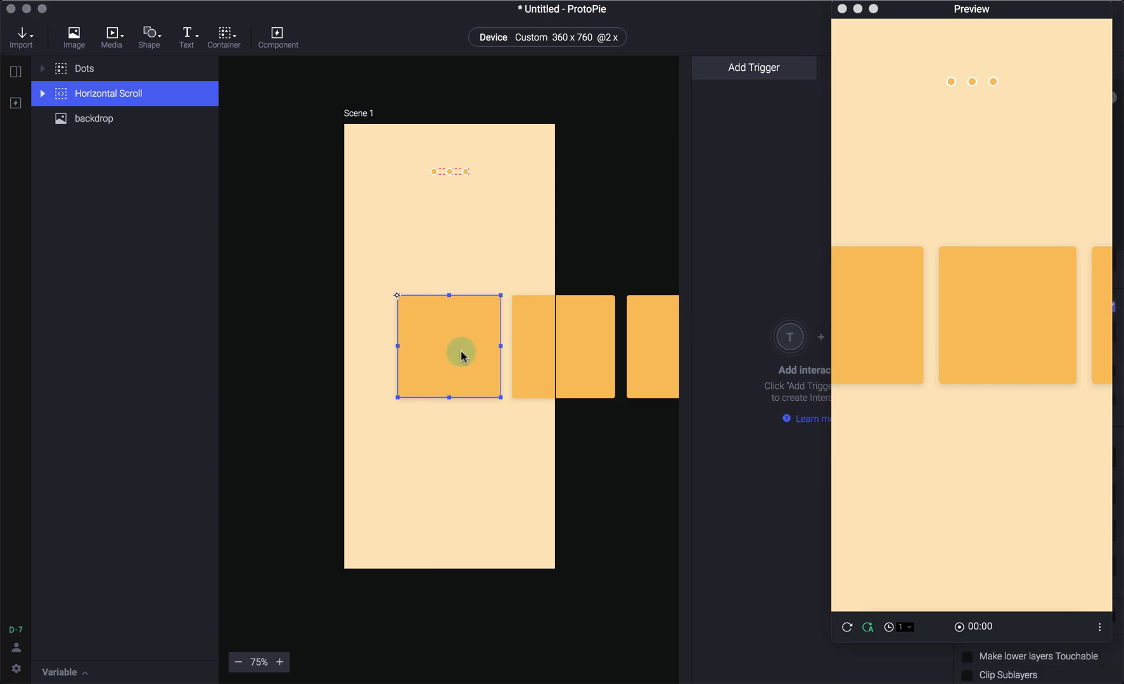
{"action": "key", "text": "super+grave"}
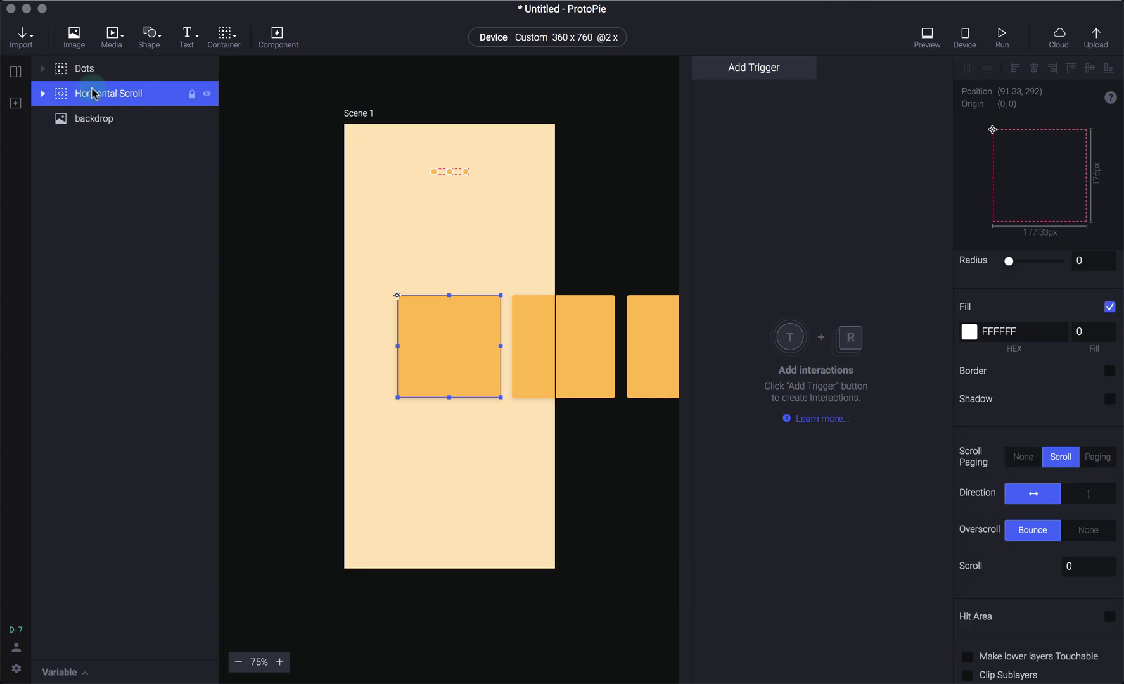
Step: Enable the Hit Area of the Horizontal Scroll container and extend it by 20 equally on all sides
{"action": "scroll", "coordinate": [1088, 384], "scroll_direction": "down", "scroll_amount": 1}
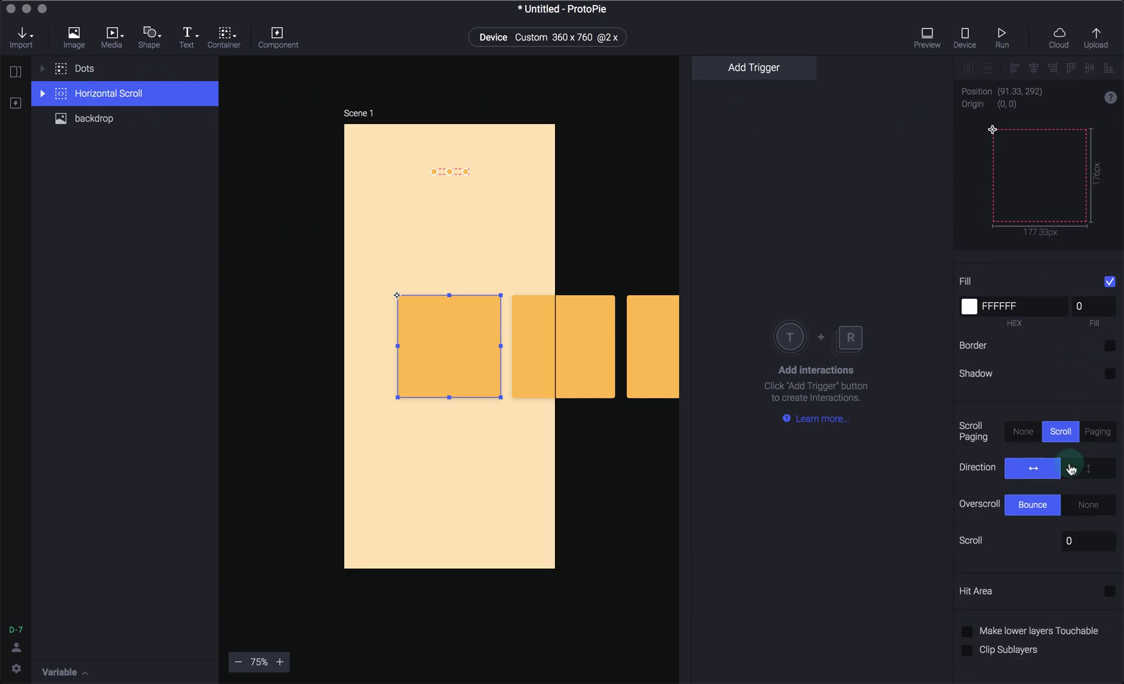
{"action": "left_click", "coordinate": [1110, 595]}
{"action": "scroll", "coordinate": [1087, 563], "scroll_direction": "down", "scroll_amount": 5}
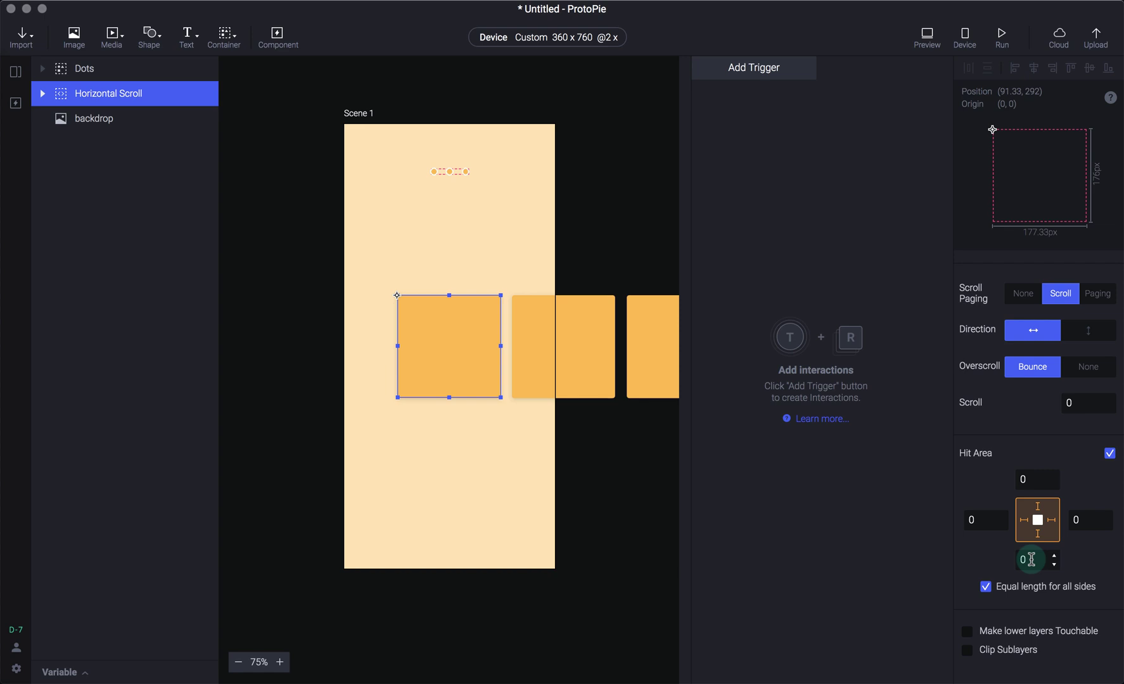
{"action": "left_click", "coordinate": [1031, 480]}
{"action": "key", "text": "super+p"}
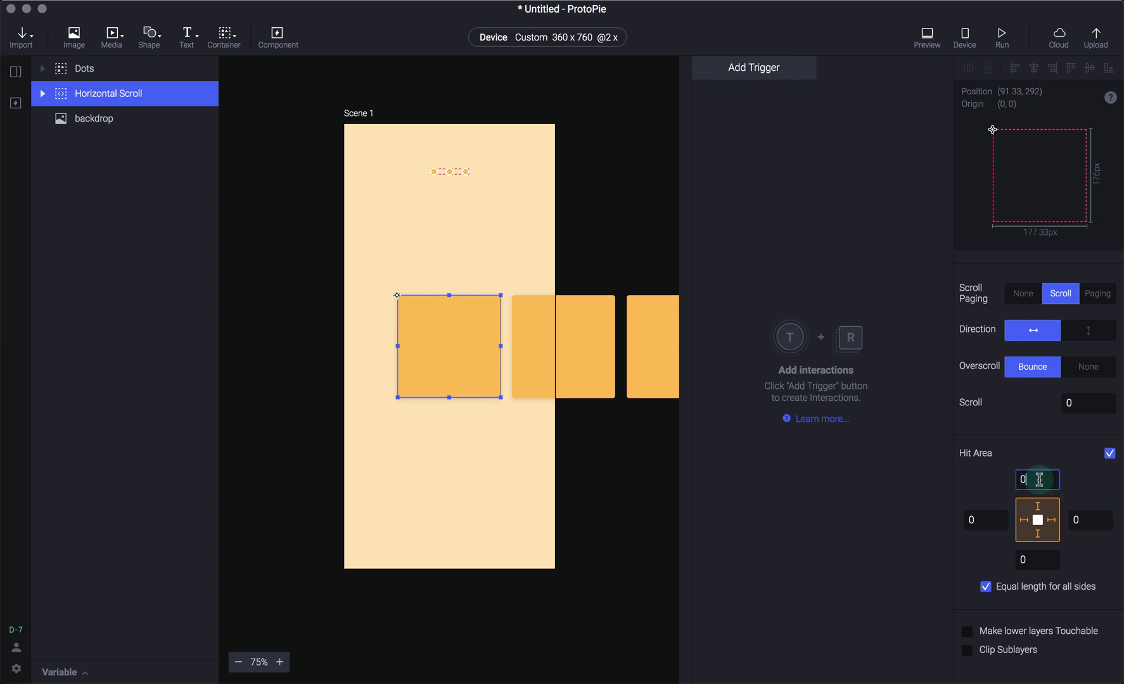
{"action": "key", "text": "Tab"}
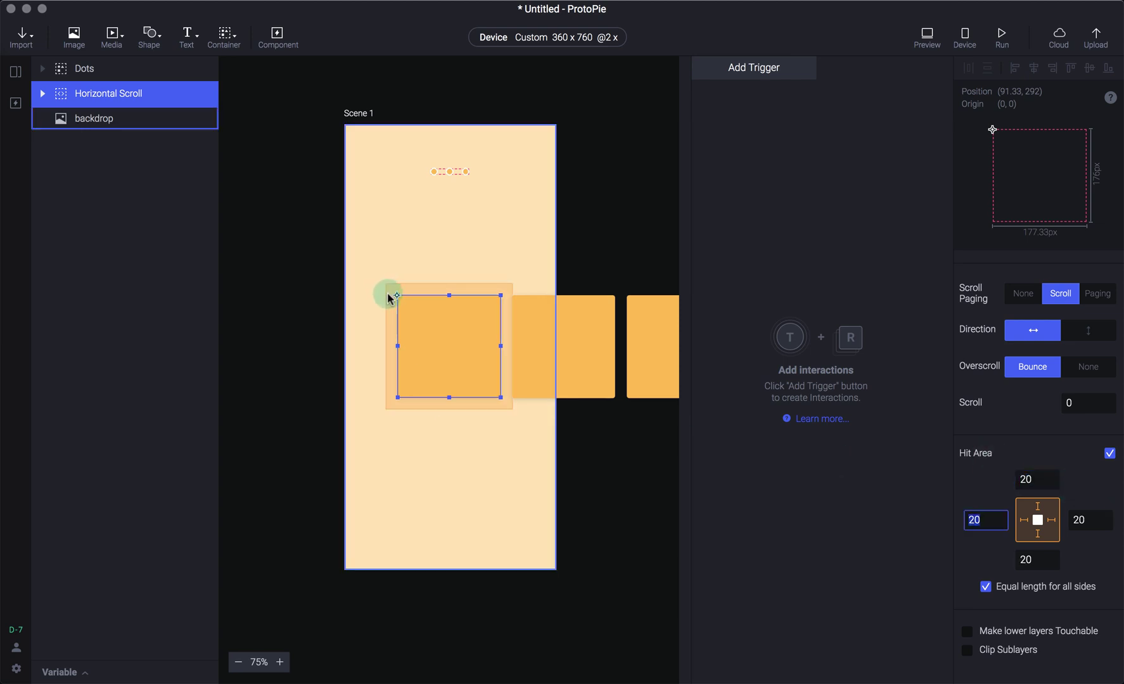
{"action": "scroll", "coordinate": [388, 295], "scroll_direction": "down", "scroll_amount": 4}
{"action": "scroll", "coordinate": [387, 296], "scroll_direction": "up", "scroll_amount": 1}
{"action": "scroll", "coordinate": [388, 296], "scroll_direction": "up", "scroll_amount": 2}
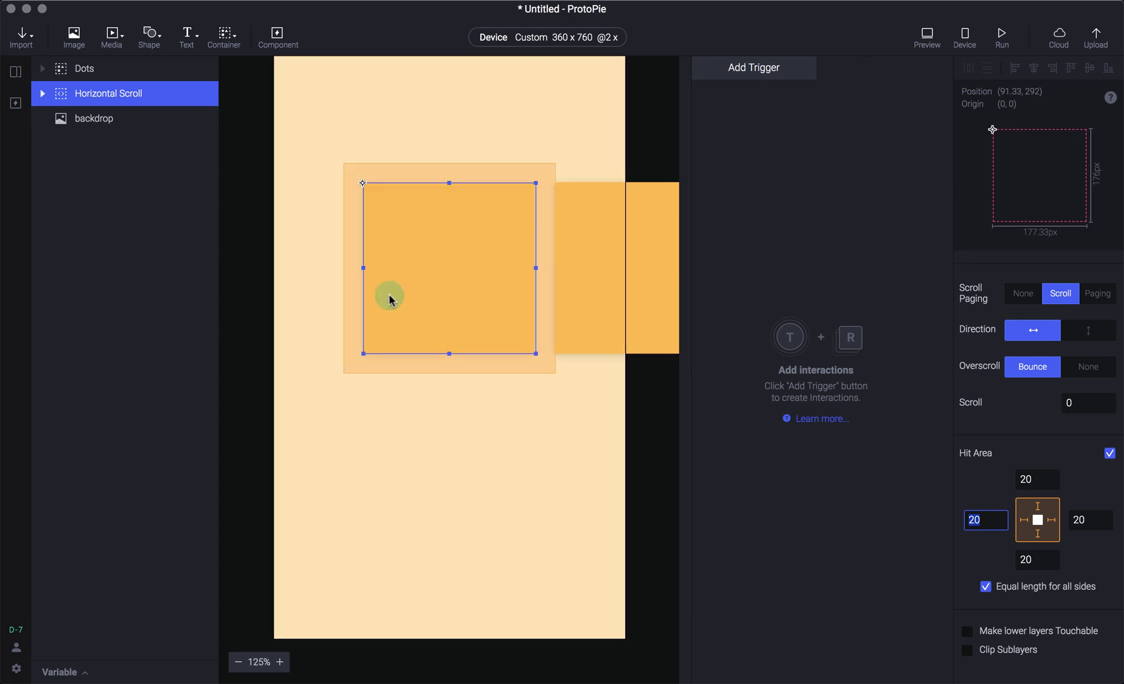
{"action": "scroll", "coordinate": [374, 266], "scroll_direction": "up", "scroll_amount": 1}
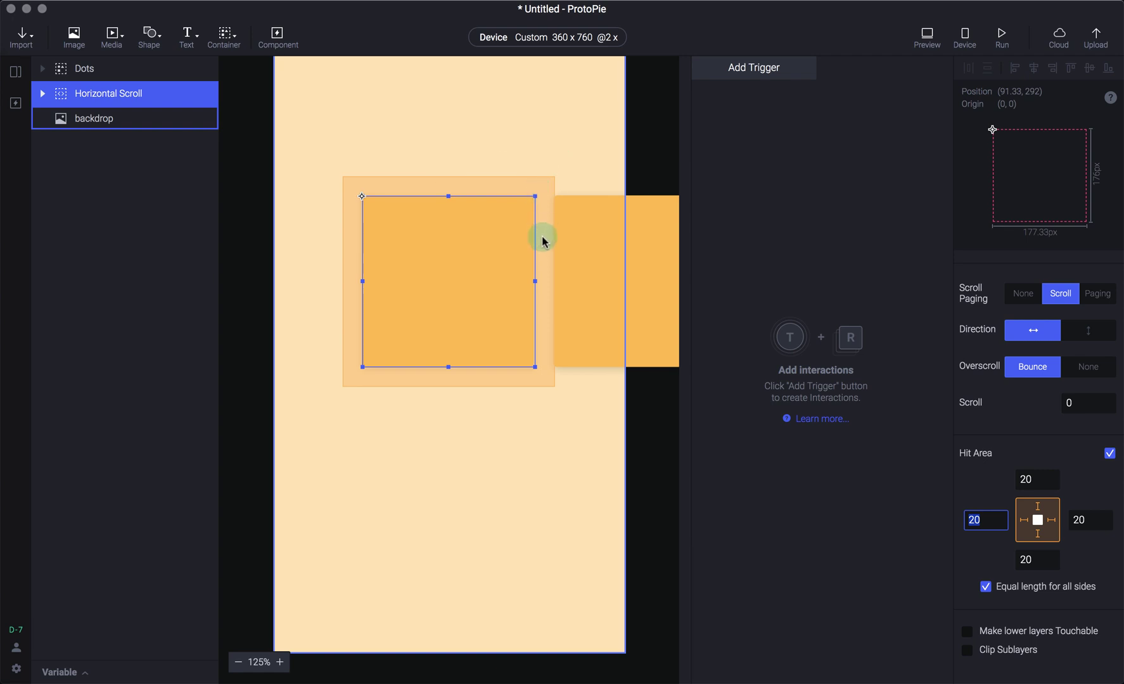
Step: Enlarge the container's hit area equally on all sides, first to 50 and finally to 100
{"action": "left_click", "coordinate": [1037, 481]}
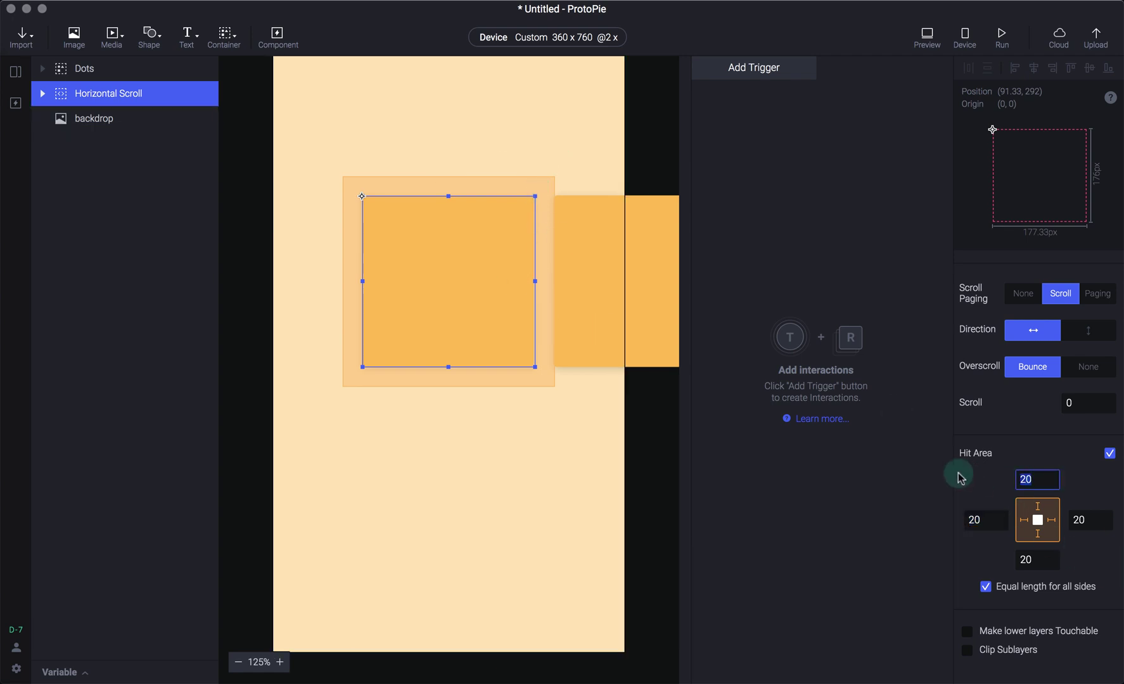
{"action": "key", "text": "Tab"}
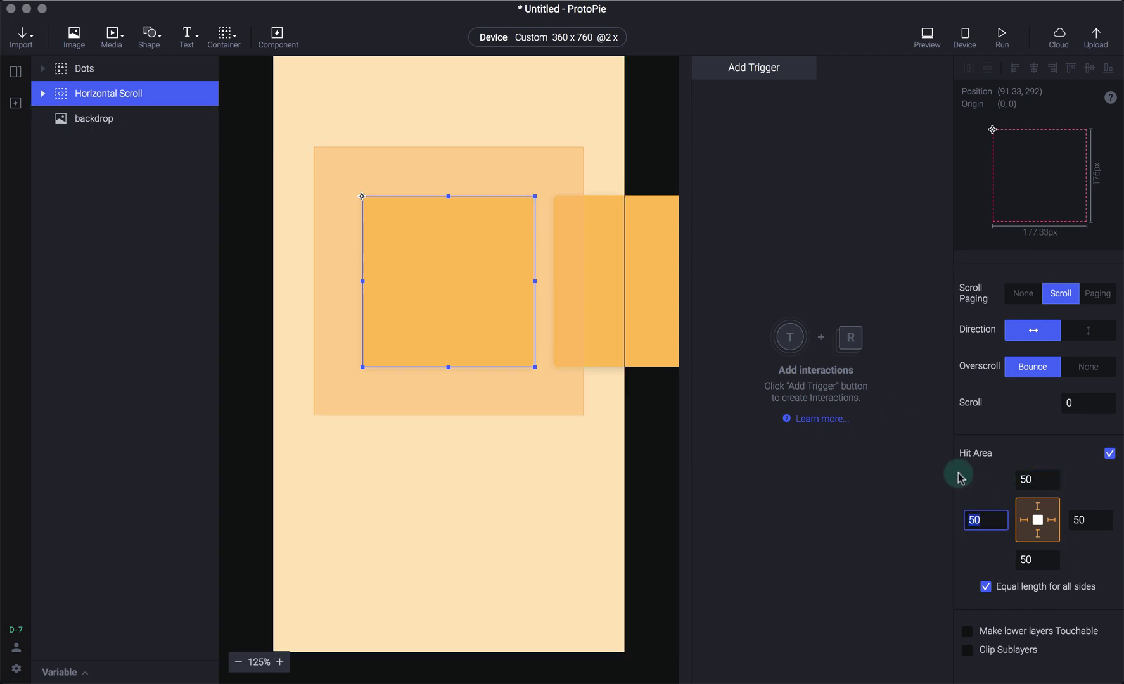
{"action": "left_click", "coordinate": [1043, 480]}
{"action": "type", "text": "1"}
{"action": "key", "text": "Return"}
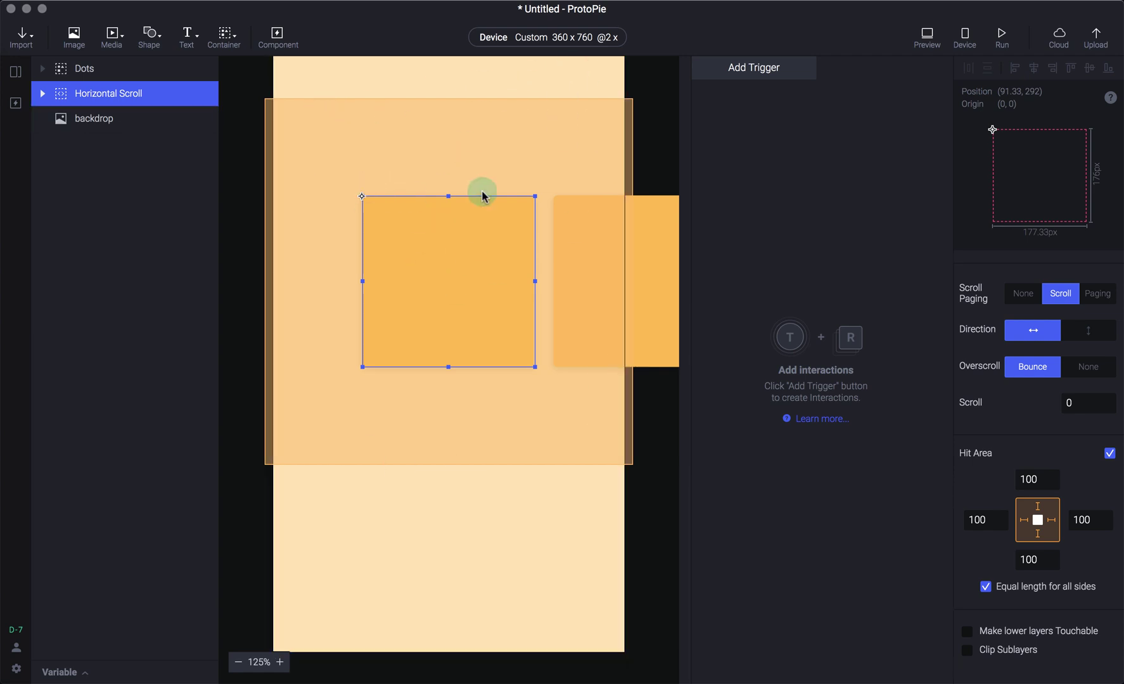
Step: Test the enlarged hit area in the preview by dragging from above the cards and across them in both directions
{"action": "key", "text": "super+p"}
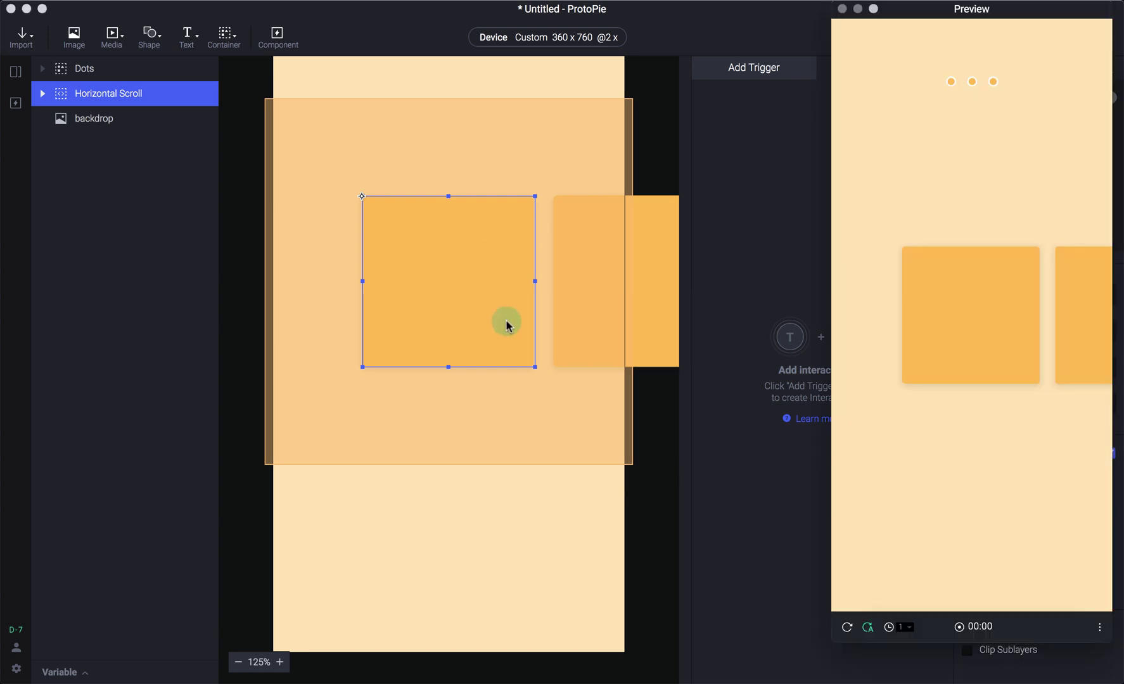
{"action": "left_click_drag", "start_coordinate": [1054, 259], "coordinate": [926, 221]}
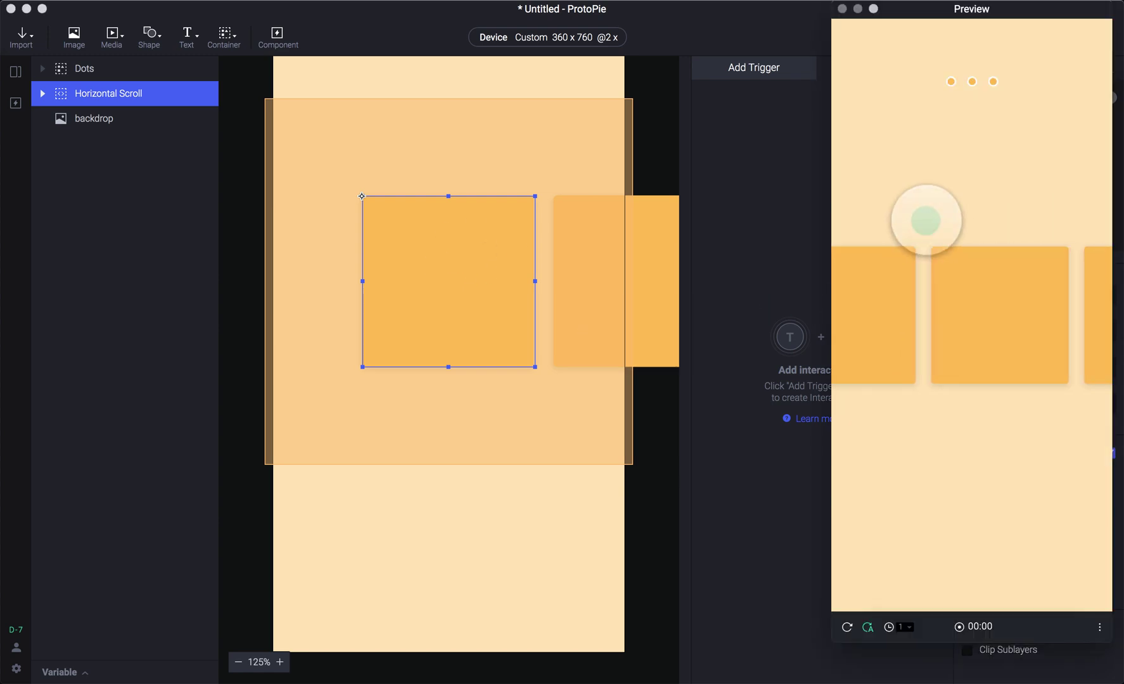
{"action": "left_click_drag", "start_coordinate": [1071, 227], "coordinate": [970, 225]}
{"action": "left_click_drag", "start_coordinate": [875, 278], "coordinate": [1028, 274]}
{"action": "left_click_drag", "start_coordinate": [1028, 274], "coordinate": [901, 303]}
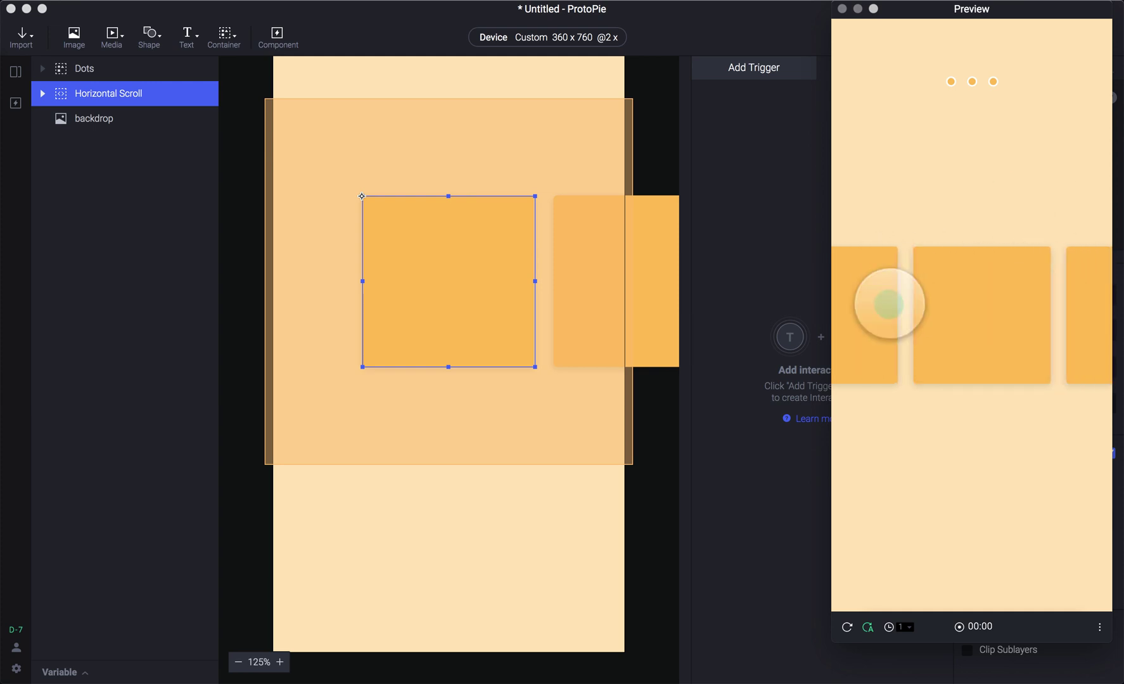
{"action": "mouse_move", "coordinate": [1021, 308]}
{"action": "left_mouse_down"}
{"action": "mouse_move", "coordinate": [931, 296]}
{"action": "mouse_move", "coordinate": [871, 304]}
{"action": "mouse_move", "coordinate": [1013, 315]}
{"action": "left_mouse_up"}
{"action": "left_click_drag", "start_coordinate": [1014, 315], "coordinate": [986, 317]}
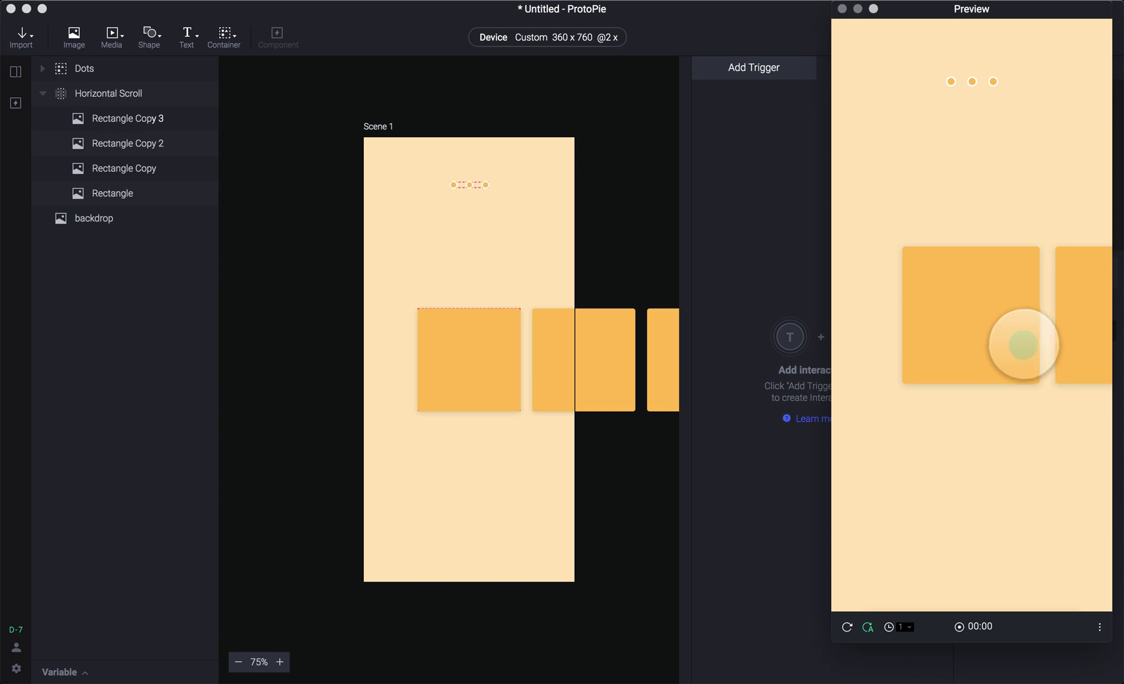
Step: Swipe forward and back through the cards in the preview to check where each one settles, and close the preview
{"action": "left_click_drag", "start_coordinate": [1008, 309], "coordinate": [892, 313]}
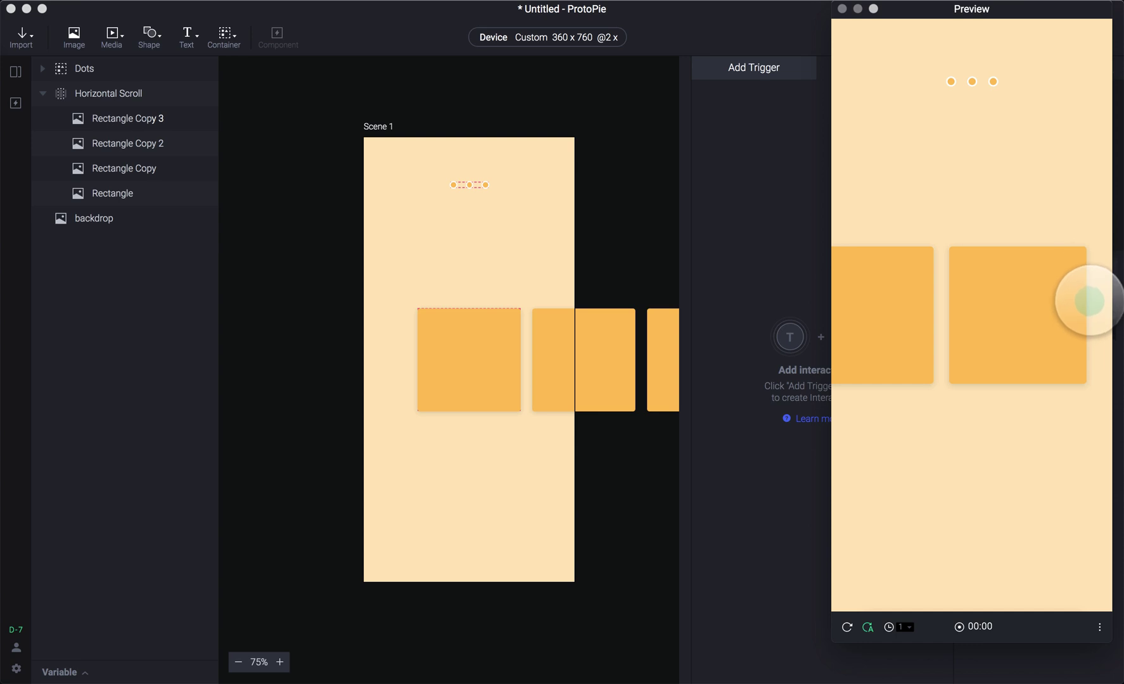
{"action": "left_click_drag", "start_coordinate": [1064, 319], "coordinate": [972, 301]}
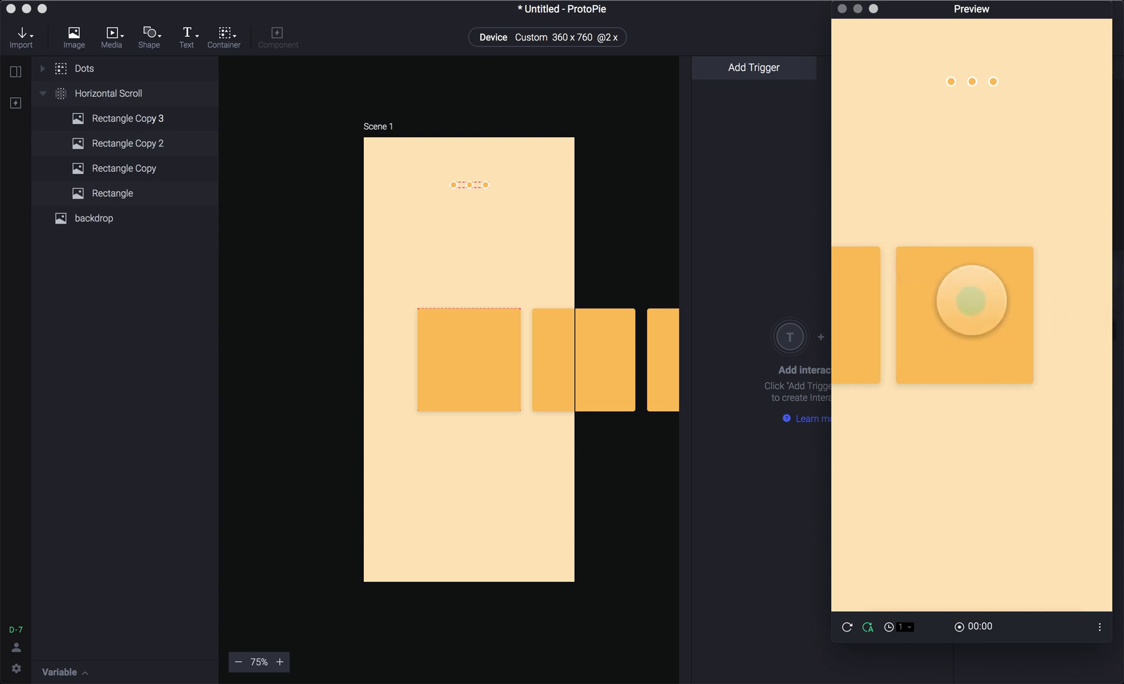
{"action": "left_click_drag", "start_coordinate": [896, 291], "coordinate": [1071, 295]}
{"action": "mouse_move", "coordinate": [954, 296]}
{"action": "left_mouse_down"}
{"action": "mouse_move", "coordinate": [1052, 293]}
{"action": "mouse_move", "coordinate": [974, 306]}
{"action": "left_mouse_up"}
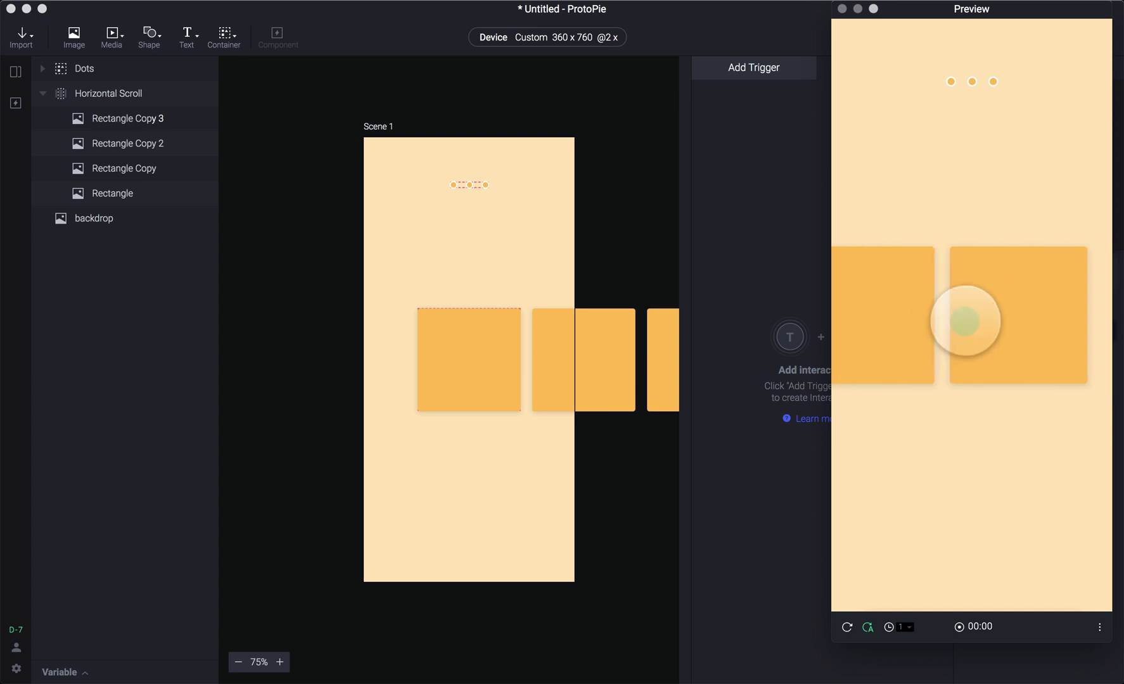
{"action": "key", "text": "super+w"}
Step: Compare the bounds, positions and sizes of the Rectangle and Rectangle Copy images with those of the Horizontal Scroll container
{"action": "left_click", "coordinate": [472, 347]}
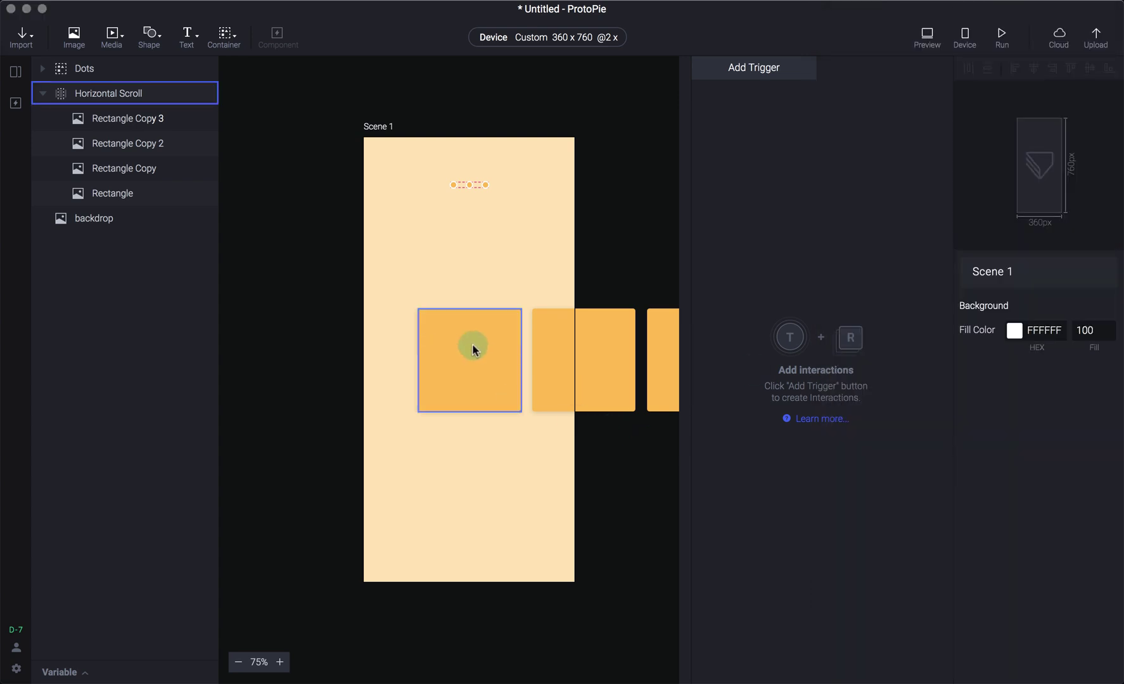
{"action": "scroll", "coordinate": [471, 345], "scroll_direction": "down", "scroll_amount": 2}
{"action": "scroll", "coordinate": [471, 345], "scroll_direction": "up", "scroll_amount": 1}
{"action": "scroll", "coordinate": [471, 345], "scroll_direction": "up", "scroll_amount": 8}
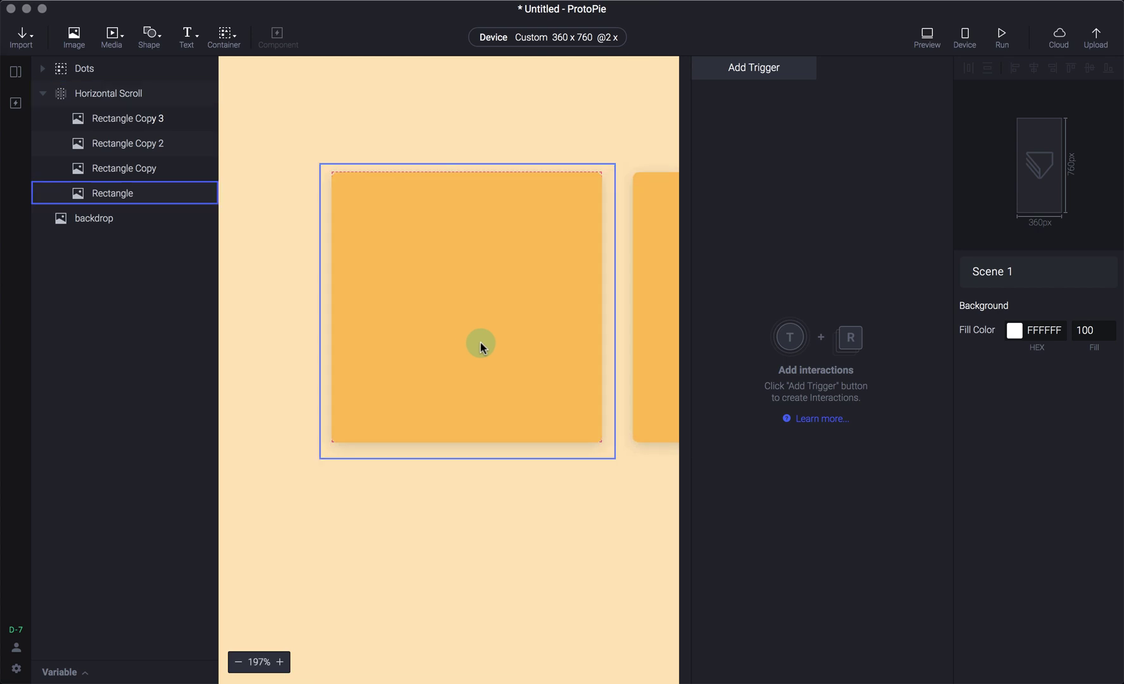
{"action": "left_click", "coordinate": [493, 350]}
{"action": "mouse_move", "coordinate": [214, 218]}
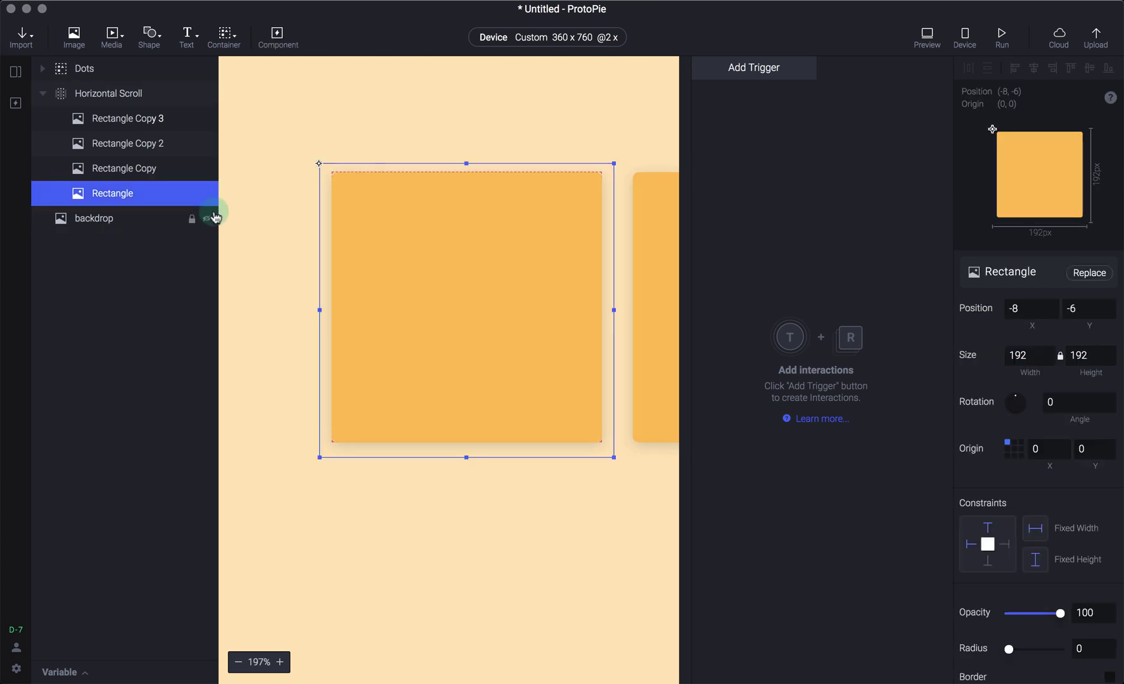
{"action": "left_click", "coordinate": [119, 169]}
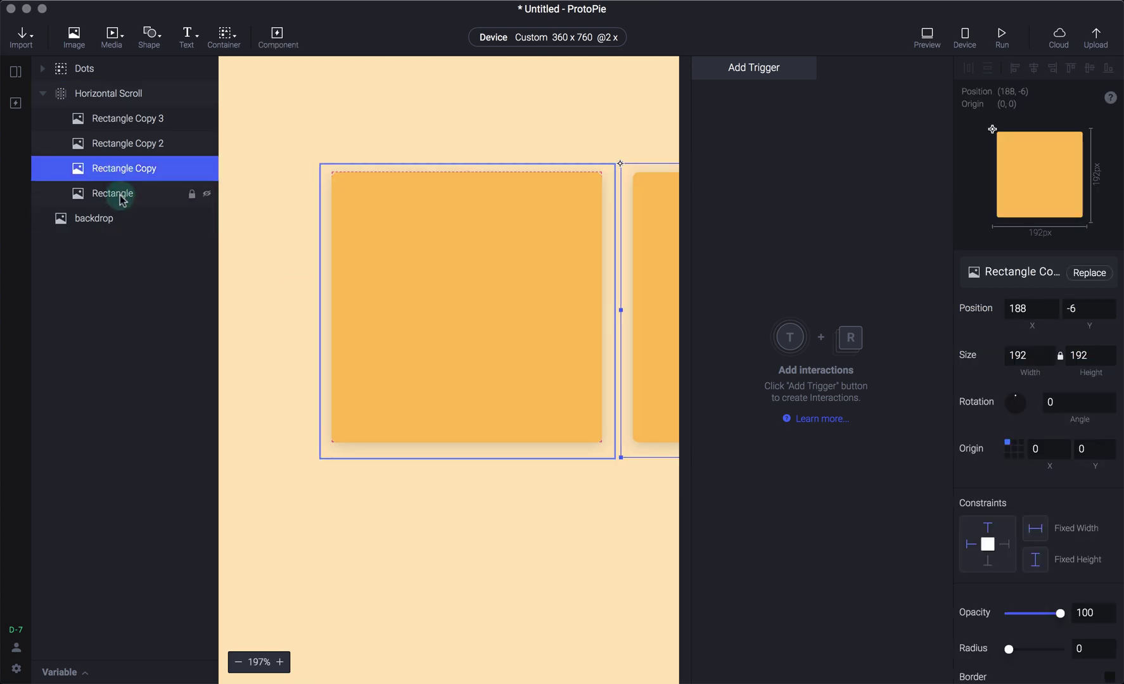
{"action": "left_click", "coordinate": [123, 201]}
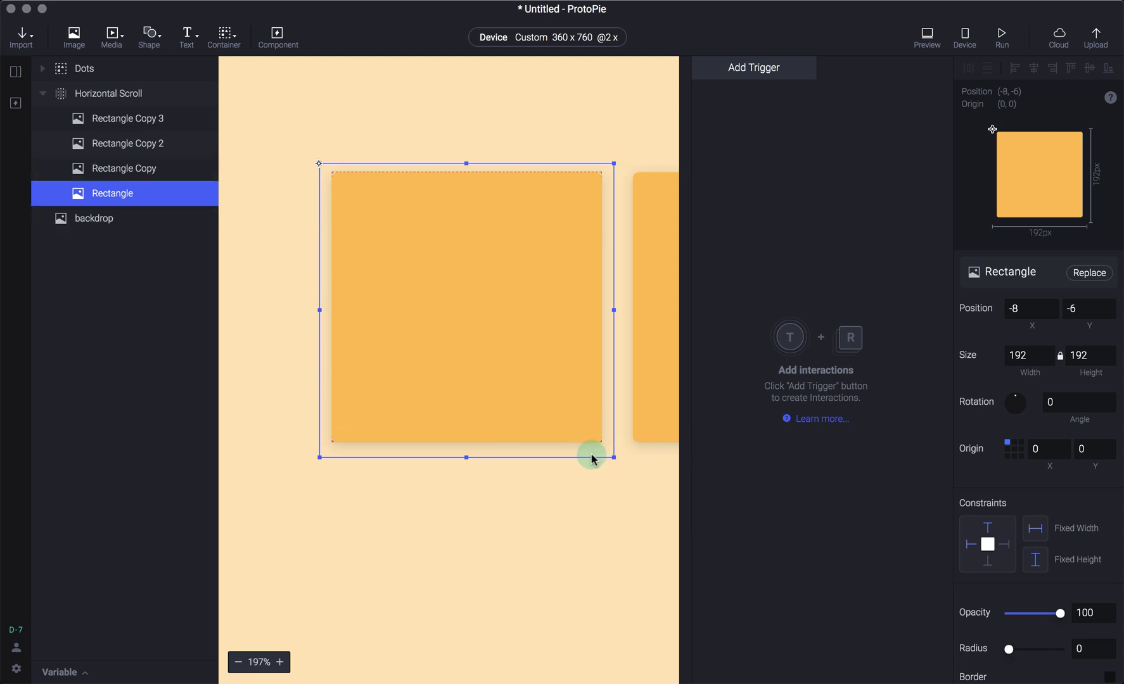
{"action": "left_click", "coordinate": [111, 103]}
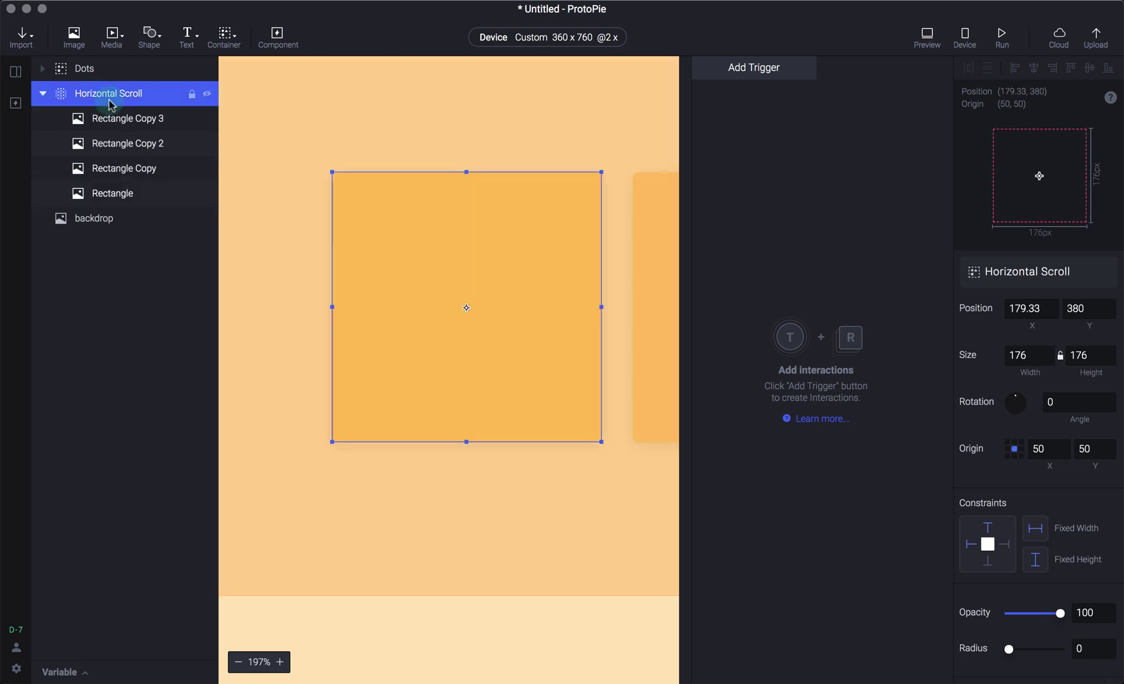
{"action": "left_click", "coordinate": [112, 198]}
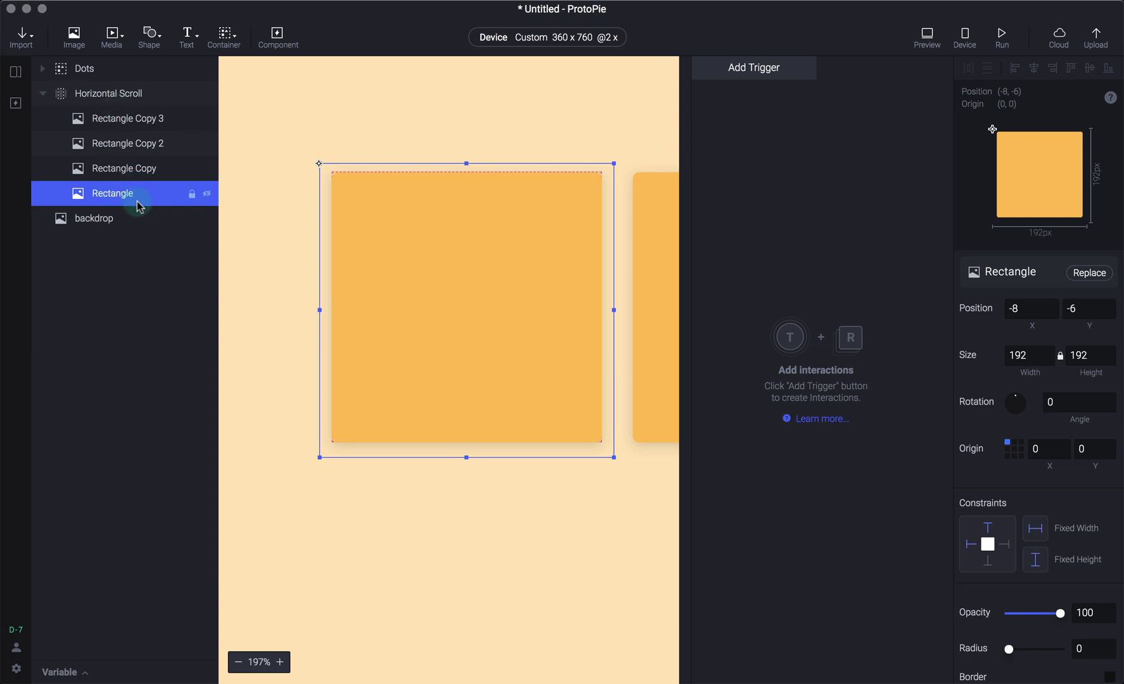
{"action": "left_click", "coordinate": [336, 303]}
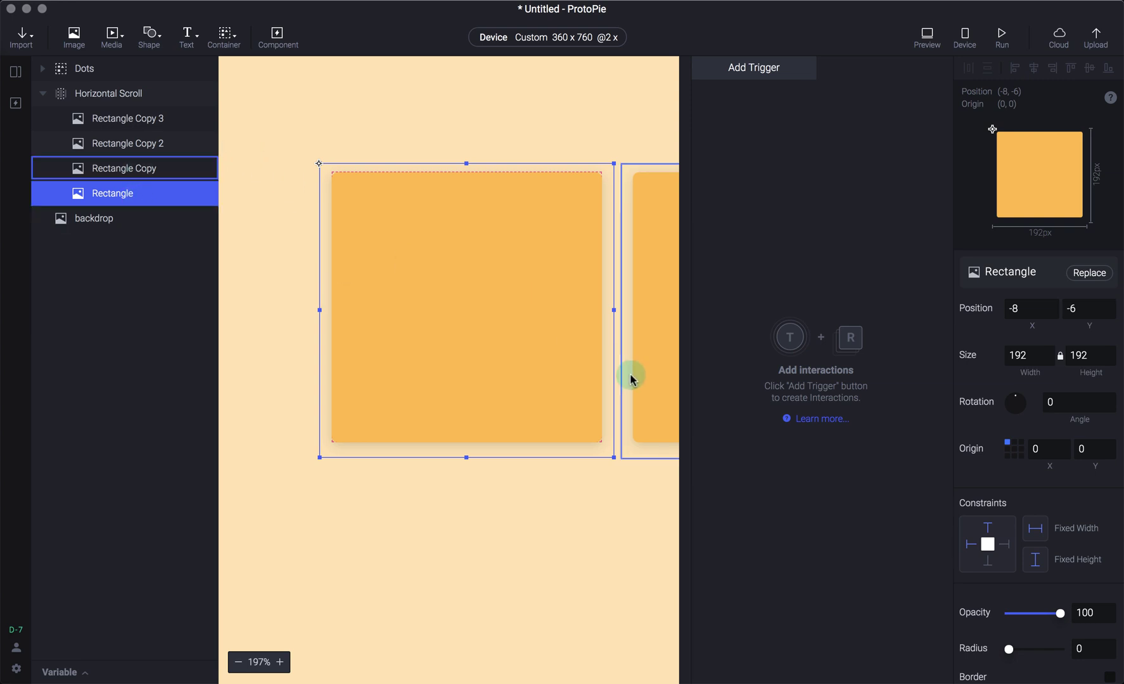
{"action": "left_click", "coordinate": [127, 95]}
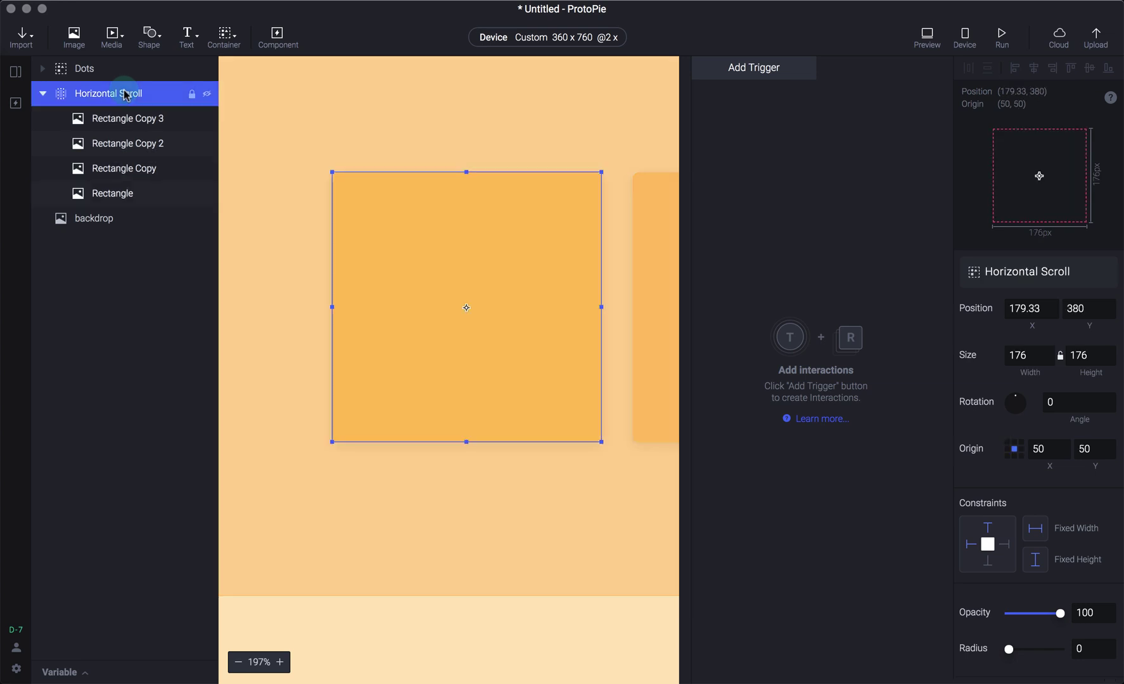
{"action": "left_click", "coordinate": [102, 199]}
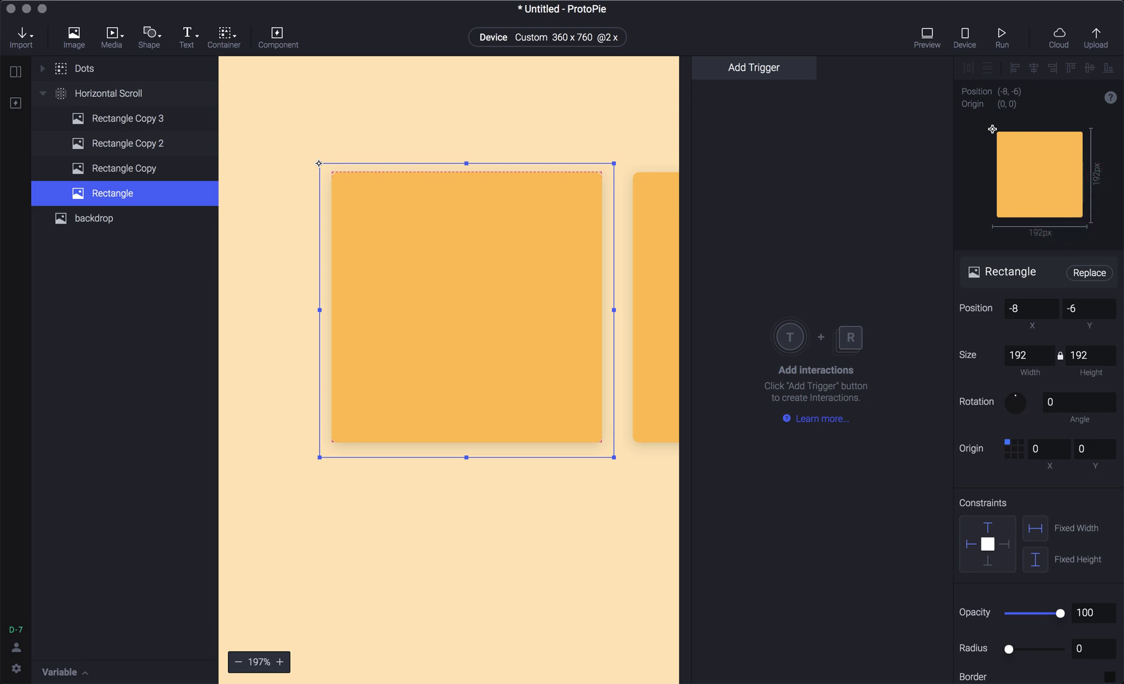
Step: Set the width of the Horizontal Scroll container to 192 px
{"action": "left_click", "coordinate": [125, 94]}
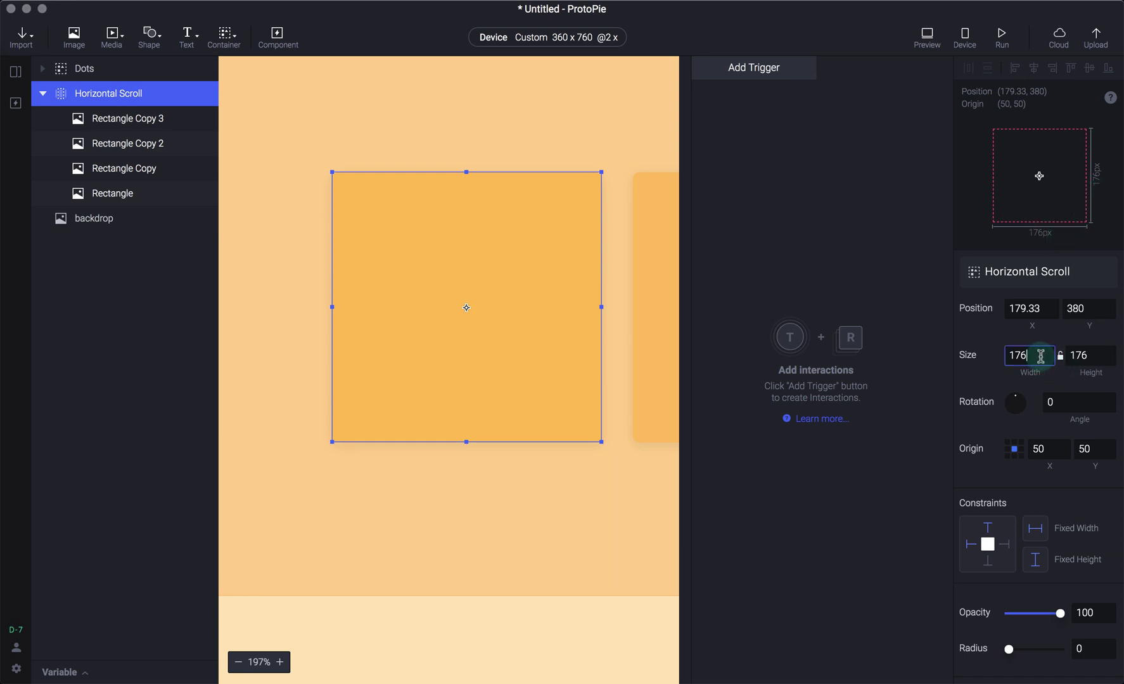
{"action": "left_click_drag", "start_coordinate": [1041, 356], "coordinate": [944, 355]}
{"action": "key", "text": "Tab"}
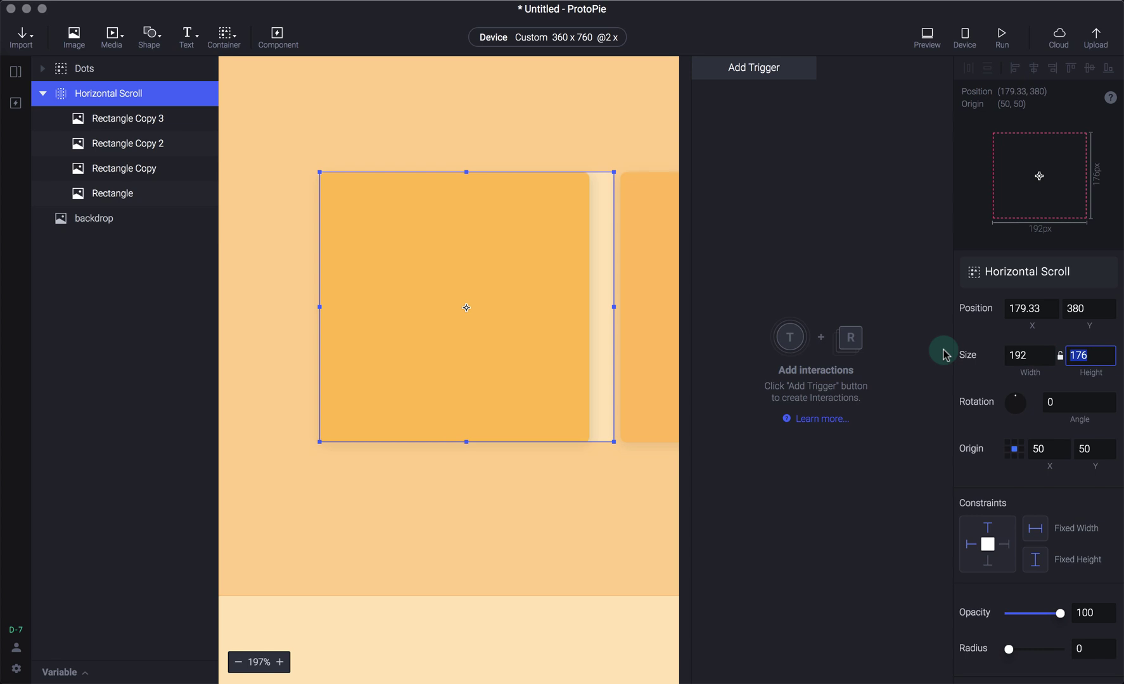
Step: Set the Horizontal Scroll container's height to 192 px and its X position to 180, and deselect it
{"action": "key", "text": "Tab"}
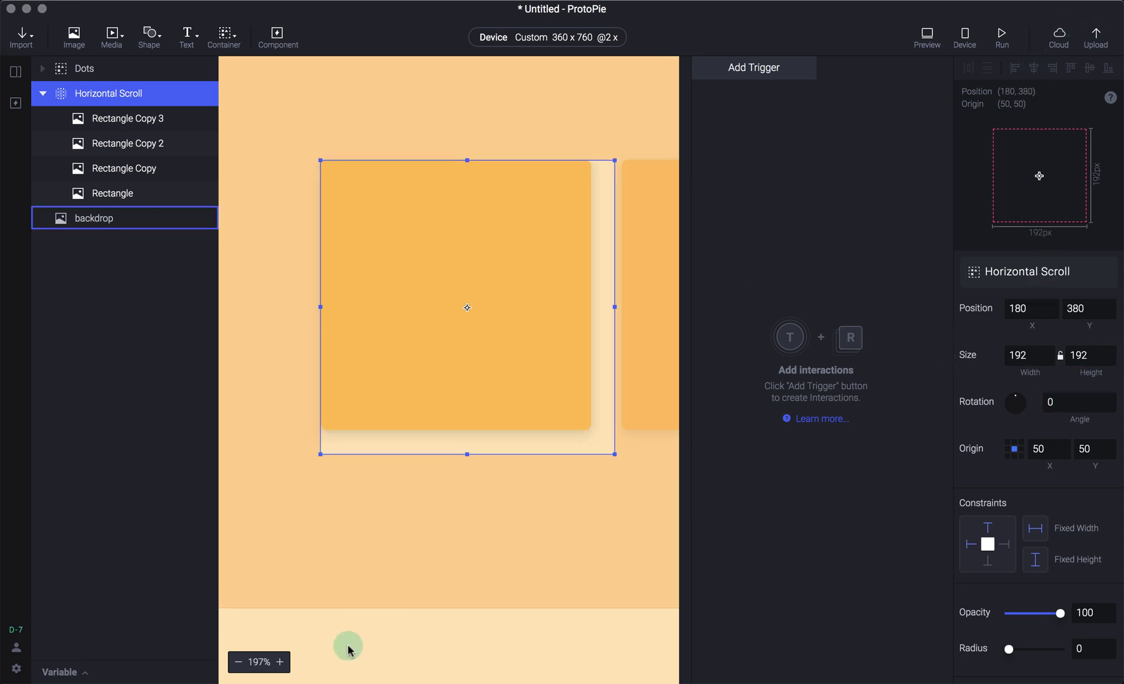
{"action": "left_click", "coordinate": [421, 627]}
{"action": "scroll", "coordinate": [427, 623], "scroll_direction": "down", "scroll_amount": 4}
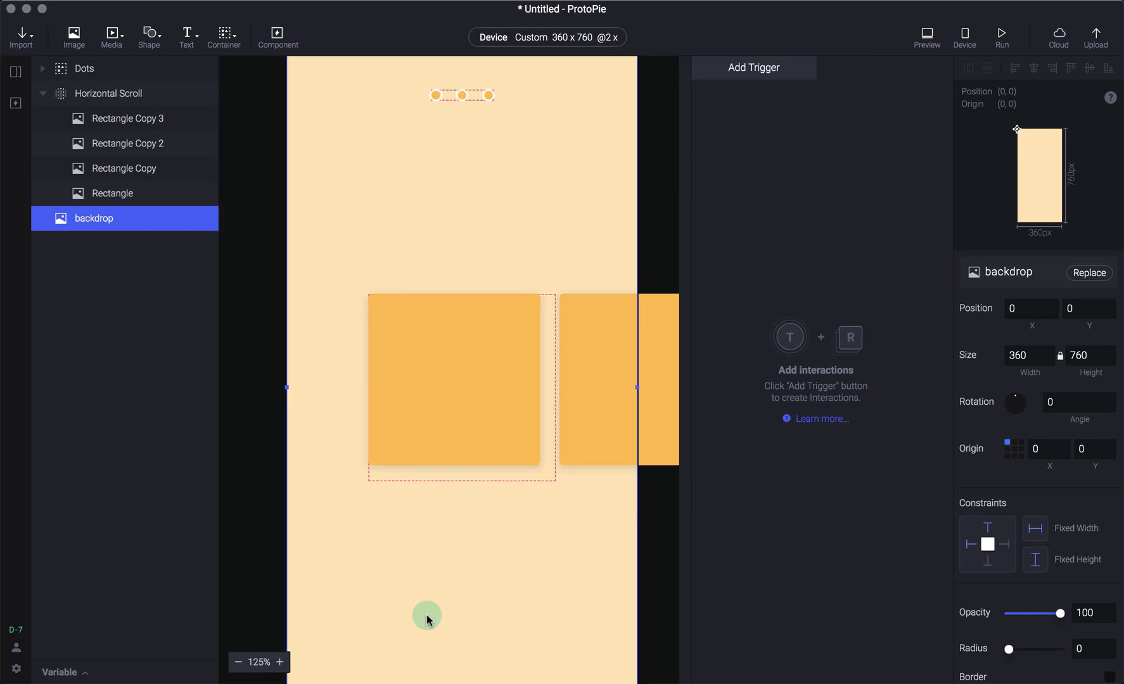
{"action": "scroll", "coordinate": [428, 620], "scroll_direction": "down", "scroll_amount": 2}
{"action": "left_click", "coordinate": [625, 489]}
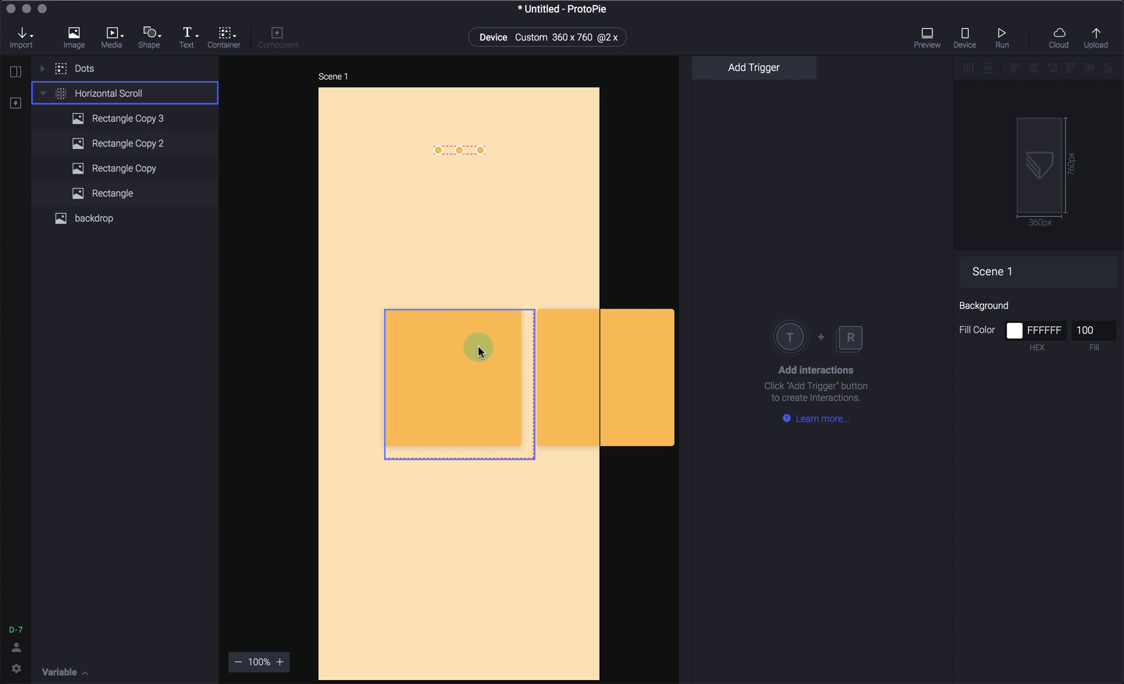
Step: Move the four Rectangle card images together so the first card sits centred inside the Horizontal Scroll container
{"action": "left_click", "coordinate": [107, 118]}
{"action": "left_click", "coordinate": [105, 193], "text": "shift"}
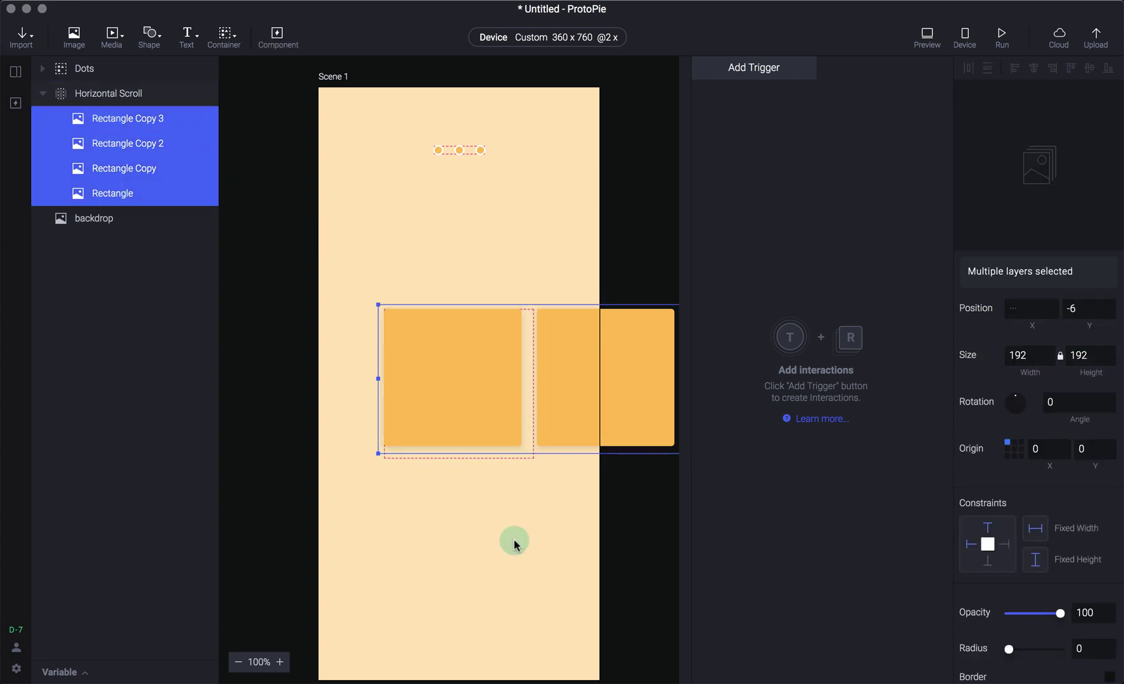
{"action": "left_click_drag", "start_coordinate": [468, 389], "coordinate": [474, 398]}
{"action": "left_click", "coordinate": [500, 527]}
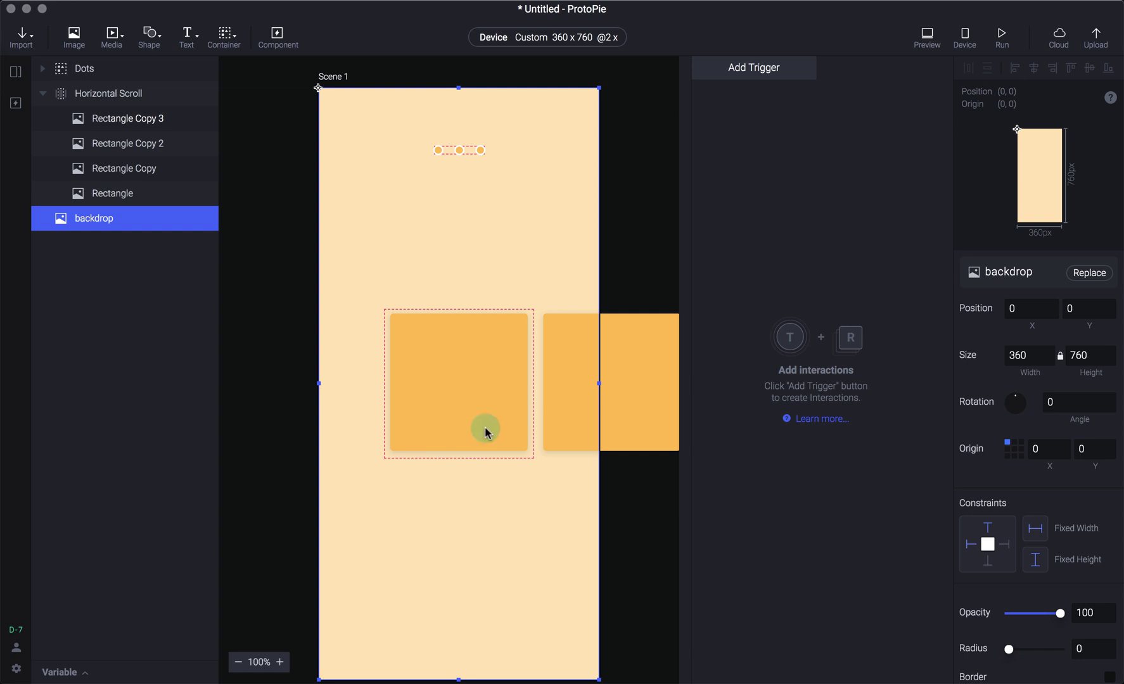
Step: Set the Horizontal Scroll container's hit area to 0 on all sides
{"action": "left_click", "coordinate": [112, 94]}
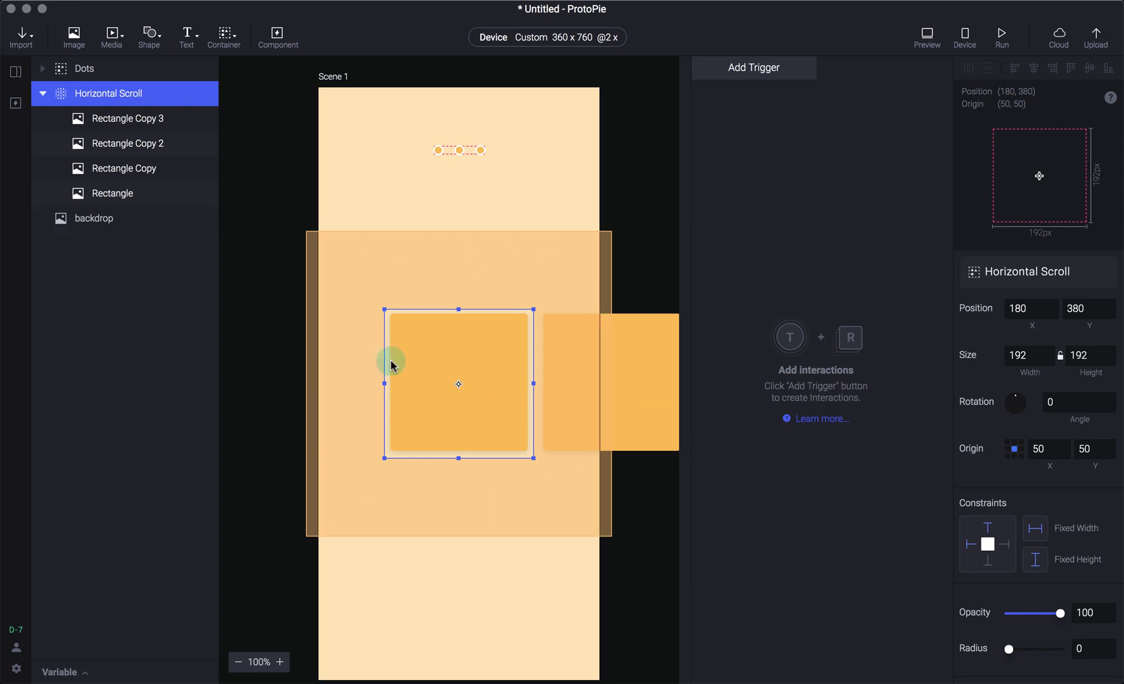
{"action": "scroll", "coordinate": [1009, 514], "scroll_direction": "down", "scroll_amount": 10}
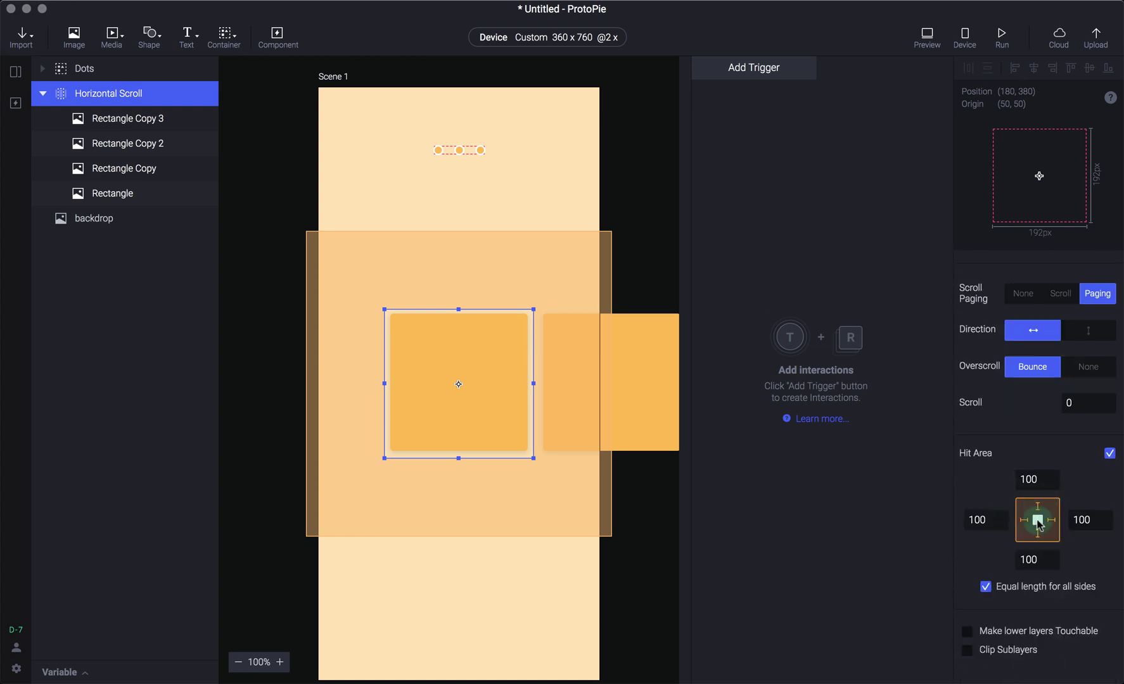
{"action": "type", "text": "0"}
{"action": "key", "text": "Tab"}
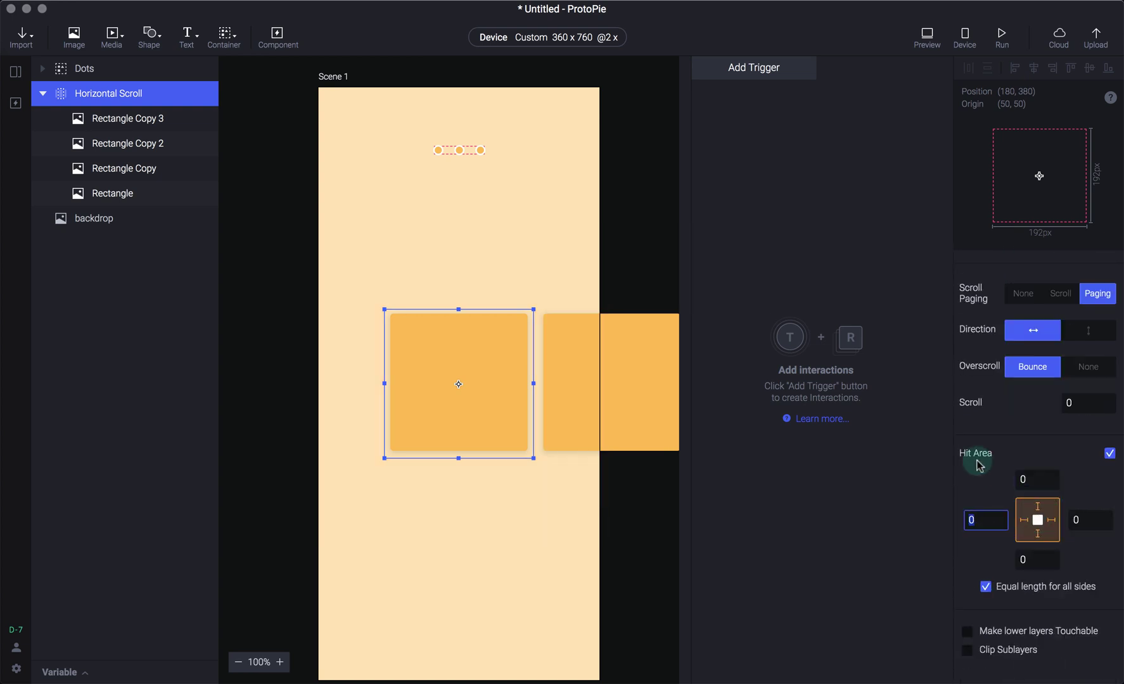
Step: Turn off equal length for the hit area, extend its left and right sides by 100, and deselect the container
{"action": "left_click", "coordinate": [1095, 521]}
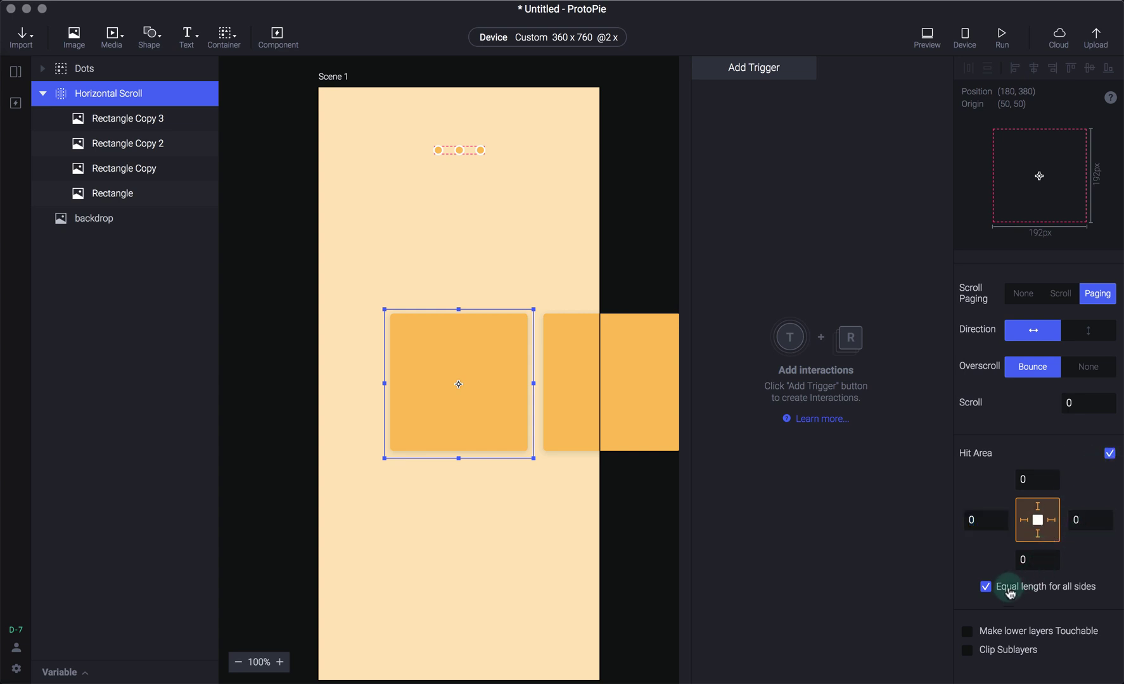
{"action": "left_click", "coordinate": [971, 521]}
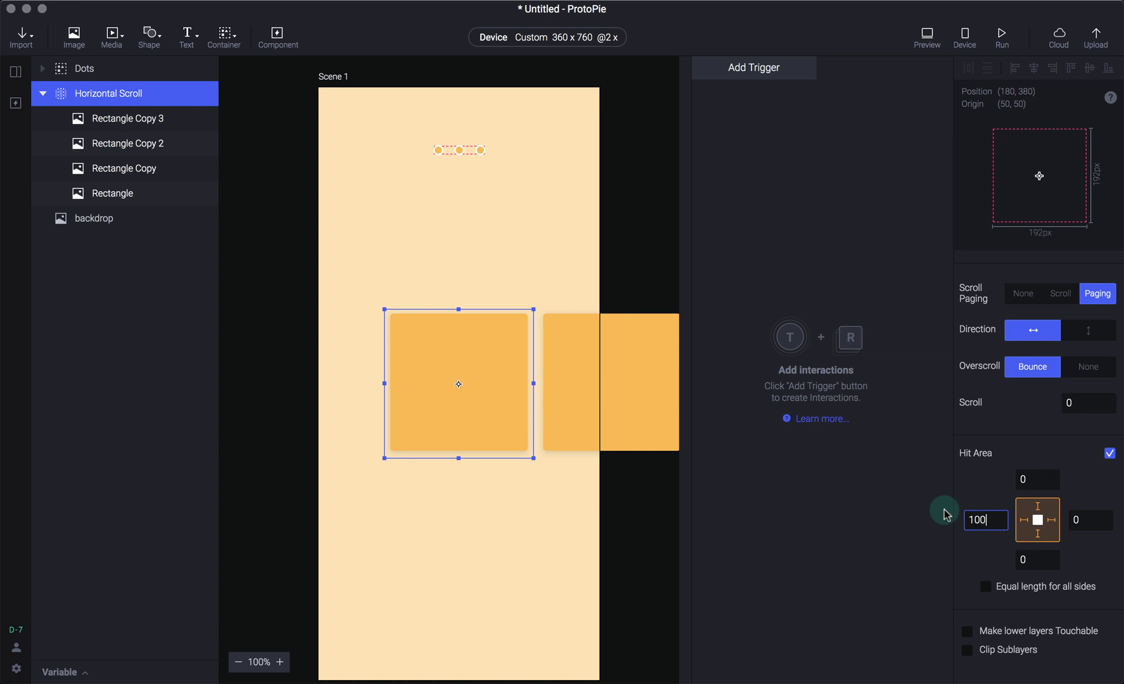
{"action": "type", "text": "100"}
{"action": "key", "text": "Tab"}
{"action": "type", "text": "100"}
{"action": "key", "text": "Return"}
{"action": "left_click", "coordinate": [953, 454]}
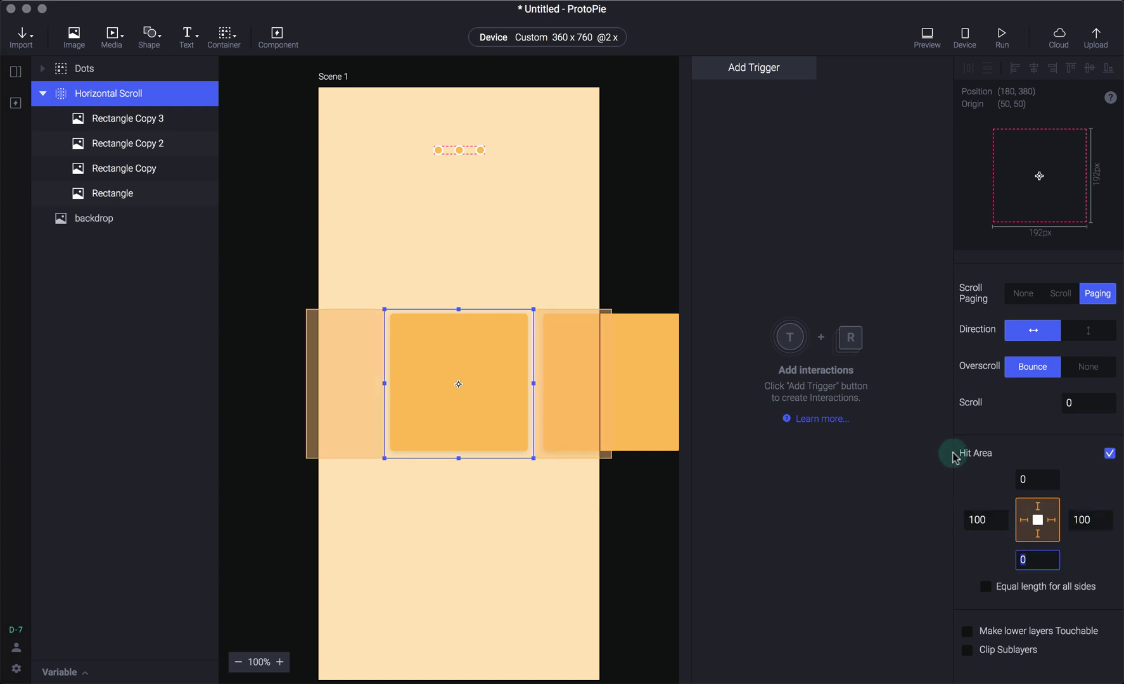
{"action": "left_click", "coordinate": [589, 537]}
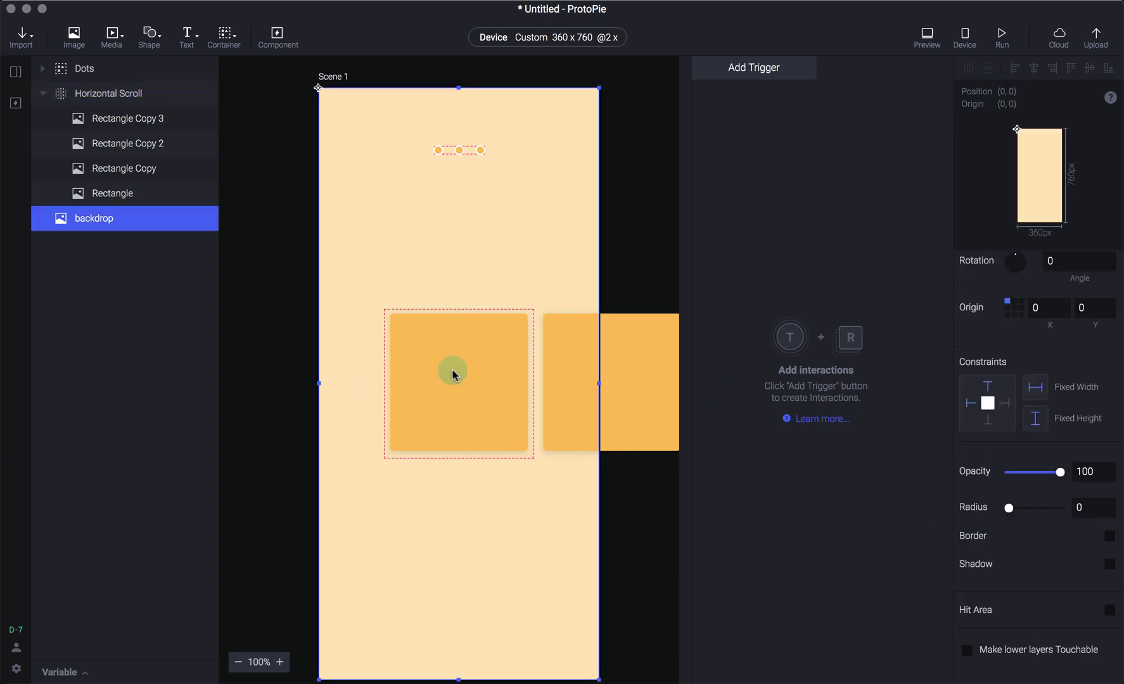
Step: Swipe the cards in the preview to check that each page settles centred, and close the preview
{"action": "left_click", "coordinate": [118, 98]}
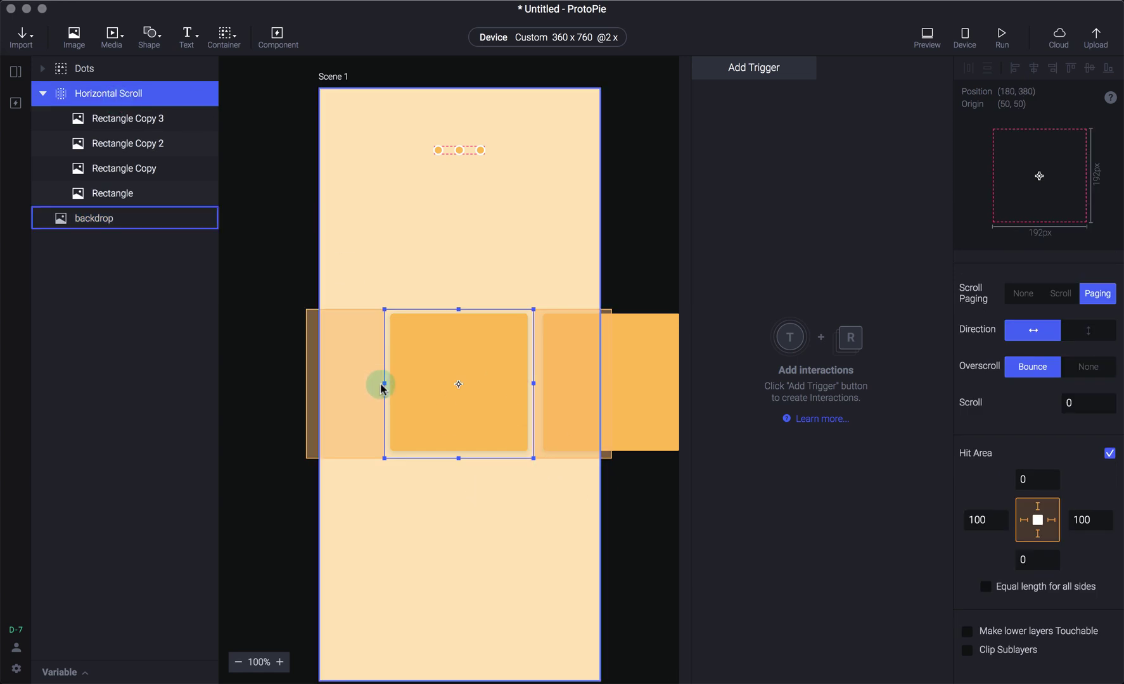
{"action": "key", "text": "super+p"}
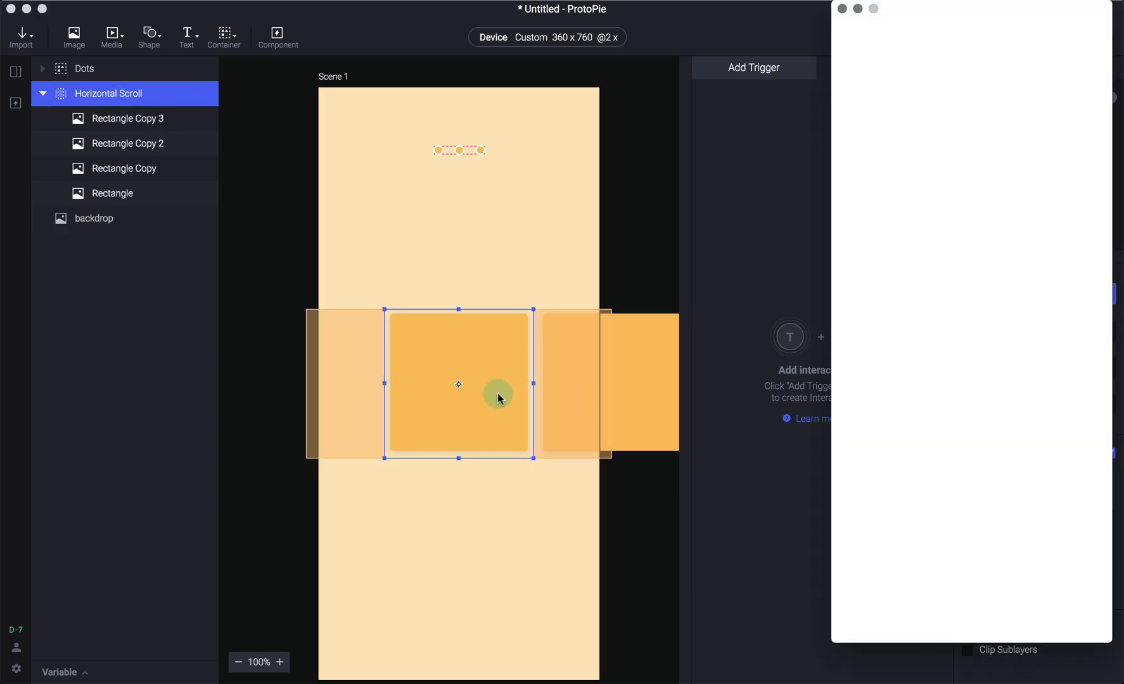
{"action": "left_click_drag", "start_coordinate": [990, 317], "coordinate": [960, 314]}
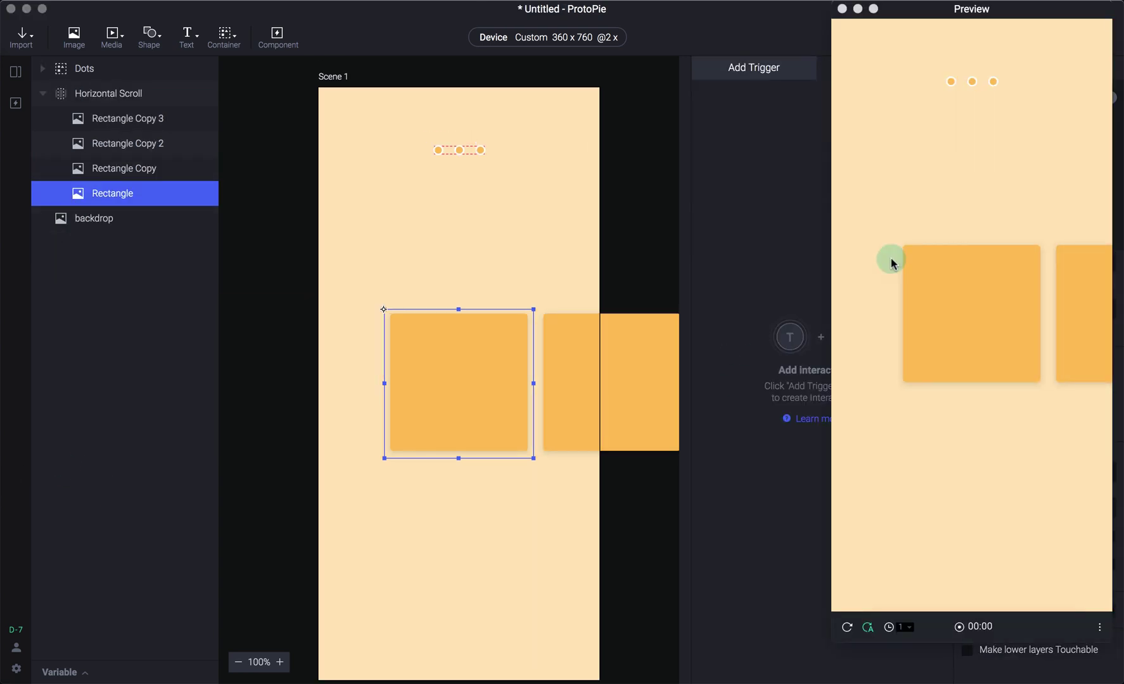
{"action": "left_click_drag", "start_coordinate": [981, 291], "coordinate": [938, 376]}
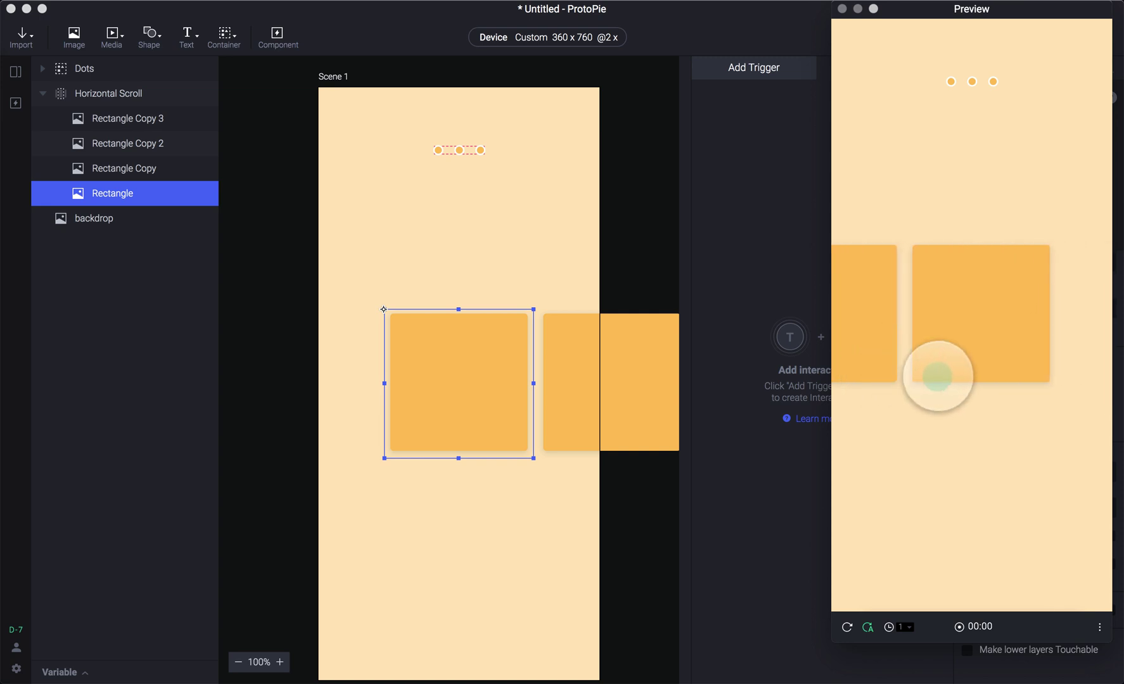
{"action": "mouse_move", "coordinate": [957, 307]}
{"action": "left_mouse_down"}
{"action": "mouse_move", "coordinate": [885, 306]}
{"action": "mouse_move", "coordinate": [918, 296]}
{"action": "mouse_move", "coordinate": [938, 312]}
{"action": "left_mouse_up"}
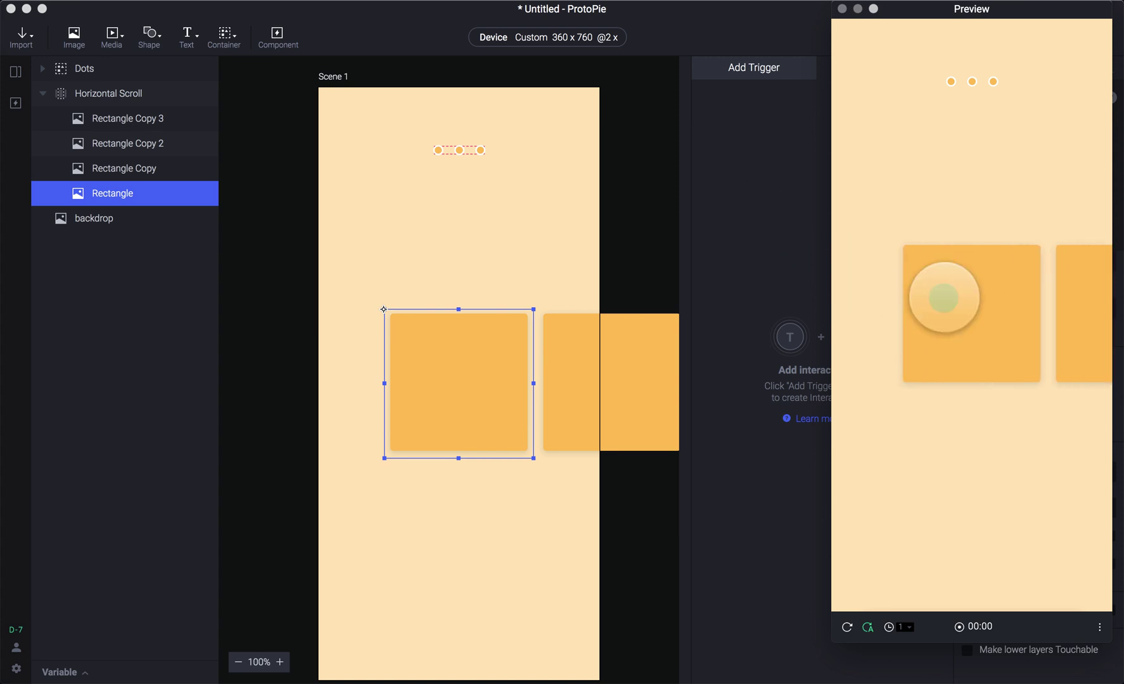
{"action": "left_click_drag", "start_coordinate": [995, 305], "coordinate": [970, 291]}
{"action": "left_click", "coordinate": [774, 198]}
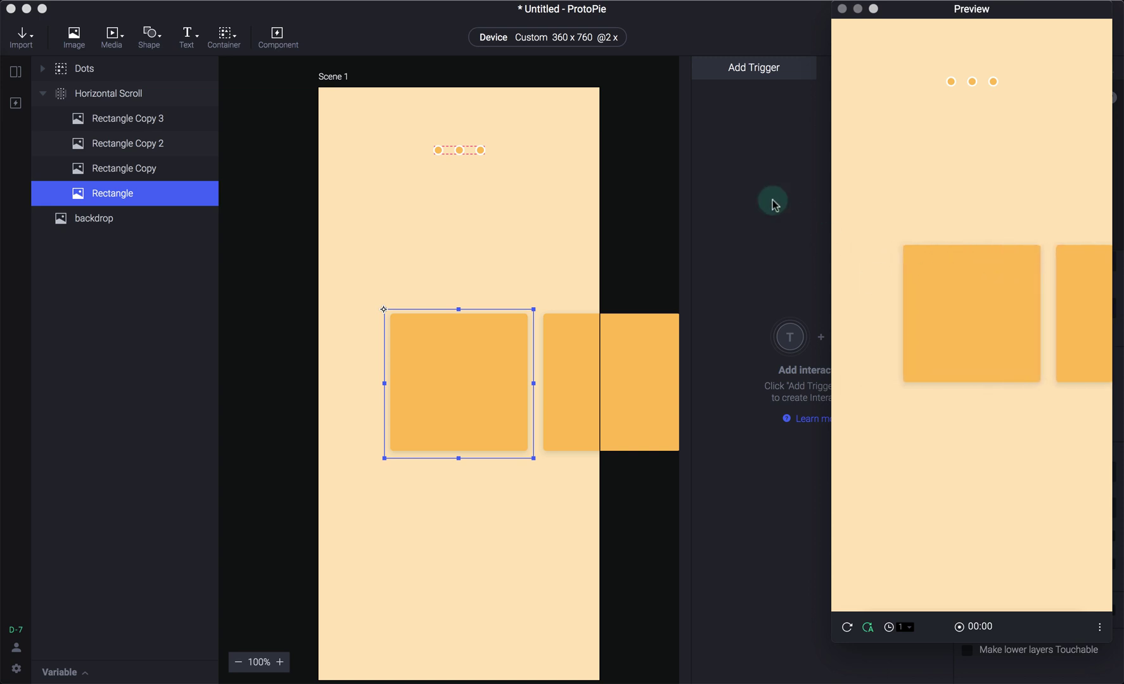
Step: Open the trigger list and read the definition of the Chain trigger in the ProtoPie Basics documentation
{"action": "left_click", "coordinate": [773, 69]}
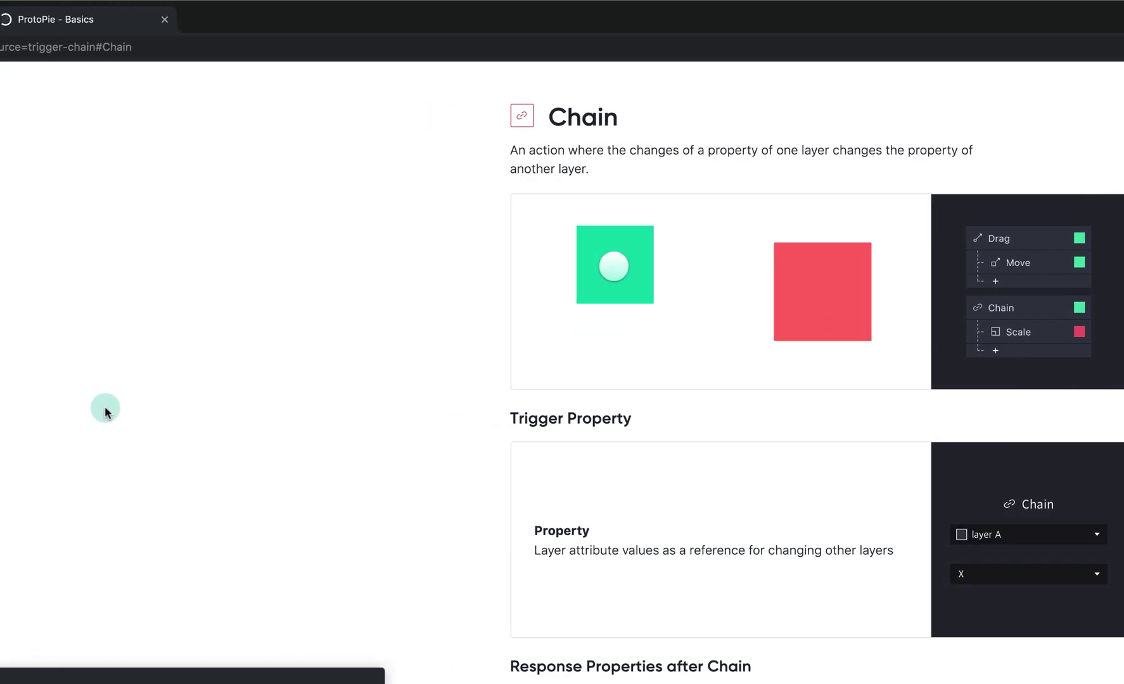
{"action": "left_click_drag", "start_coordinate": [687, 153], "coordinate": [798, 168]}
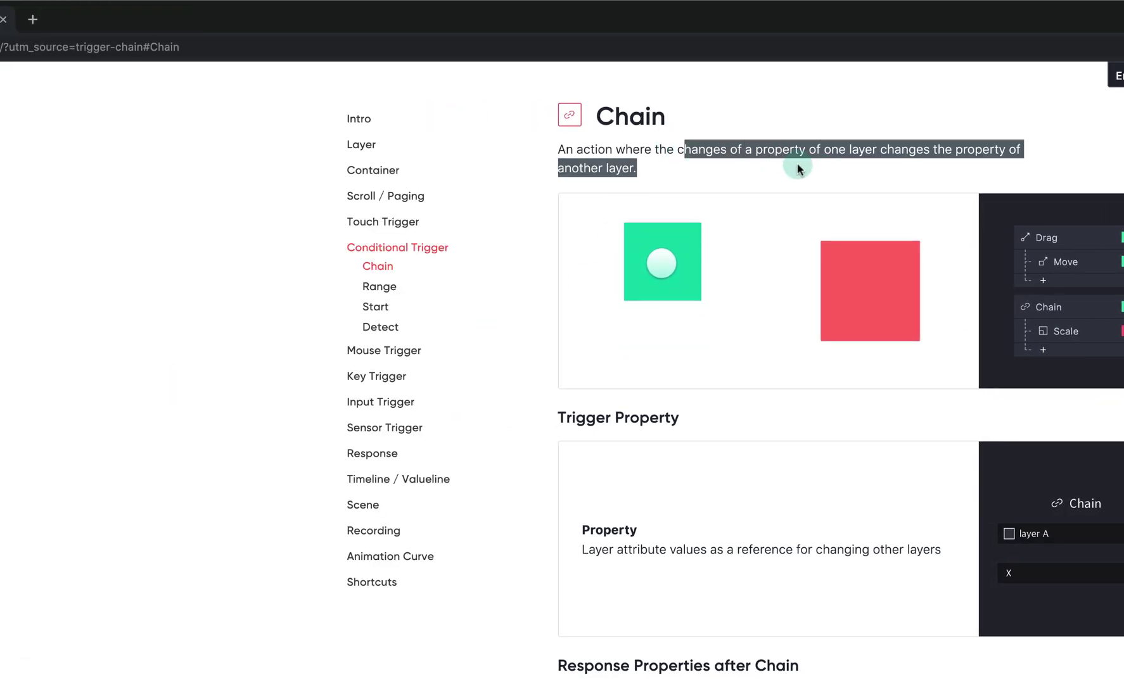
{"action": "left_click", "coordinate": [800, 169]}
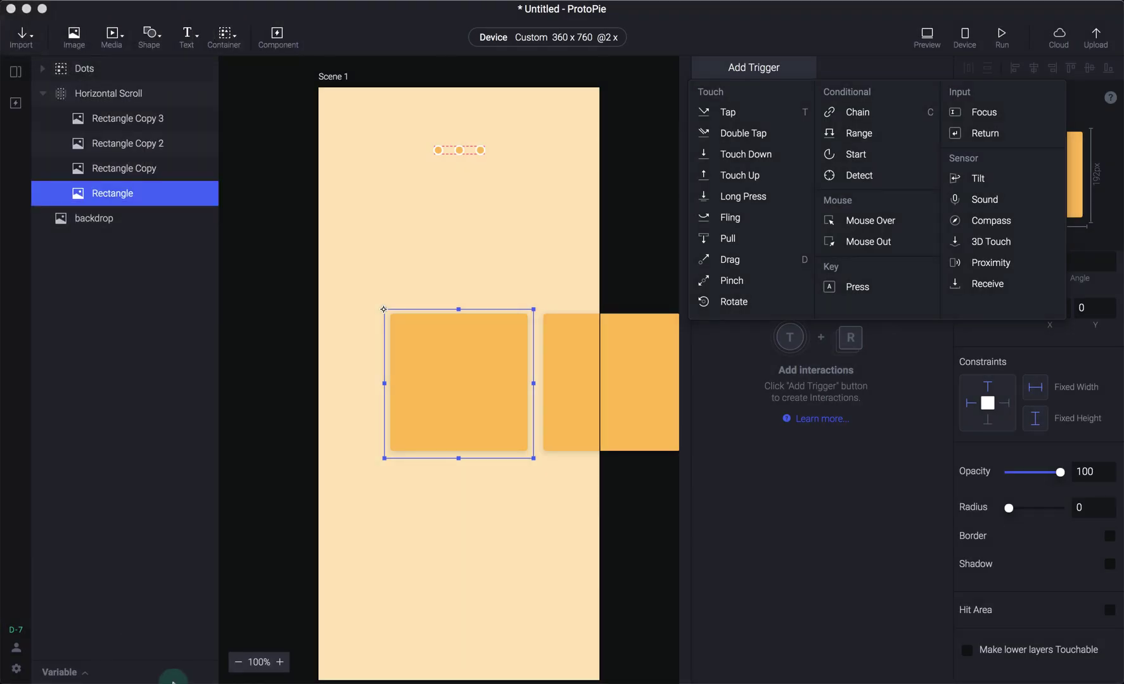
Step: Add a Chain trigger and set its layer to Horizontal Scroll
{"action": "key", "text": "super+p"}
{"action": "left_click", "coordinate": [813, 115]}
{"action": "left_click", "coordinate": [855, 110]}
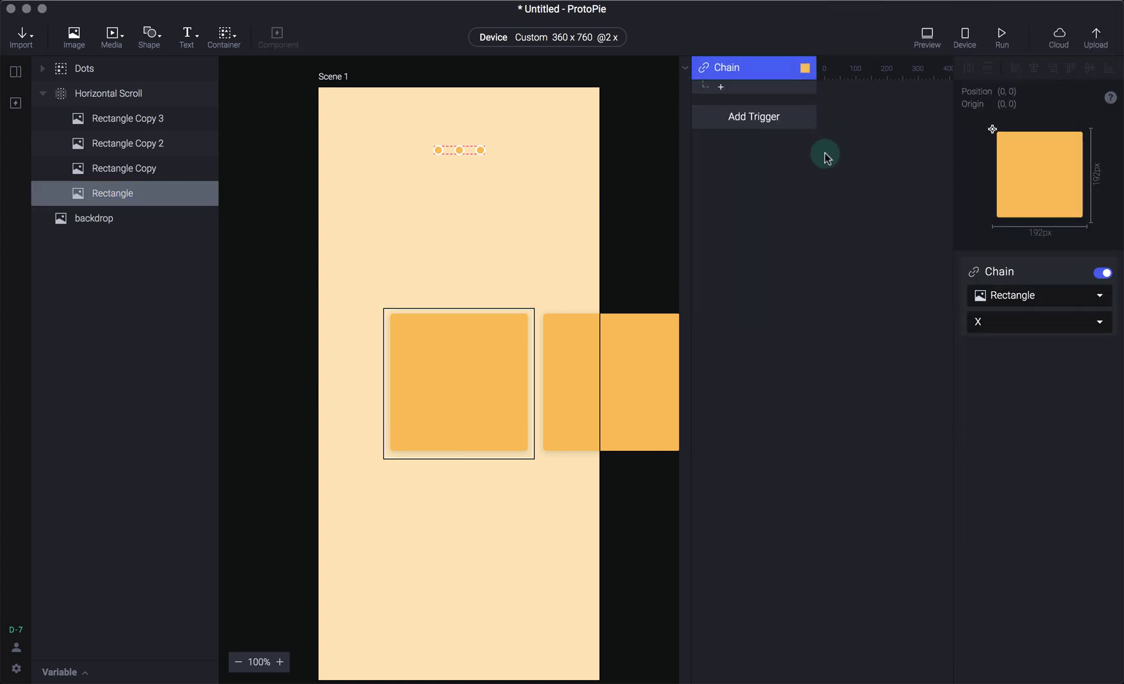
{"action": "left_click", "coordinate": [1027, 298]}
{"action": "scroll", "coordinate": [1032, 393], "scroll_direction": "down", "scroll_amount": 1}
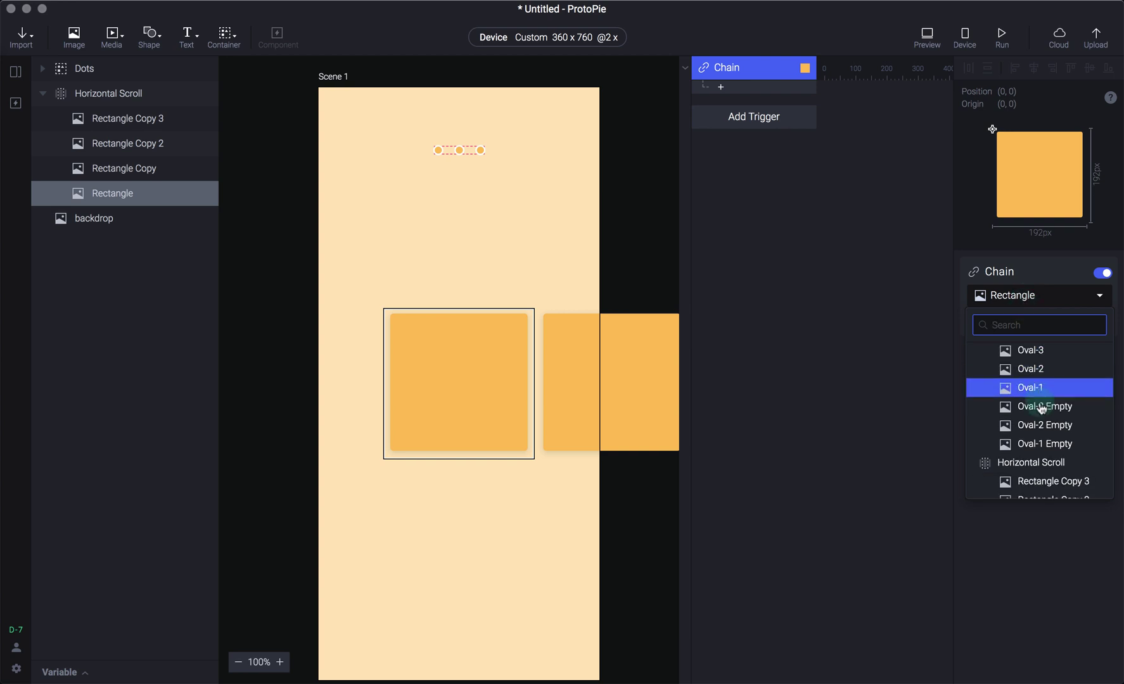
{"action": "left_click", "coordinate": [1042, 469]}
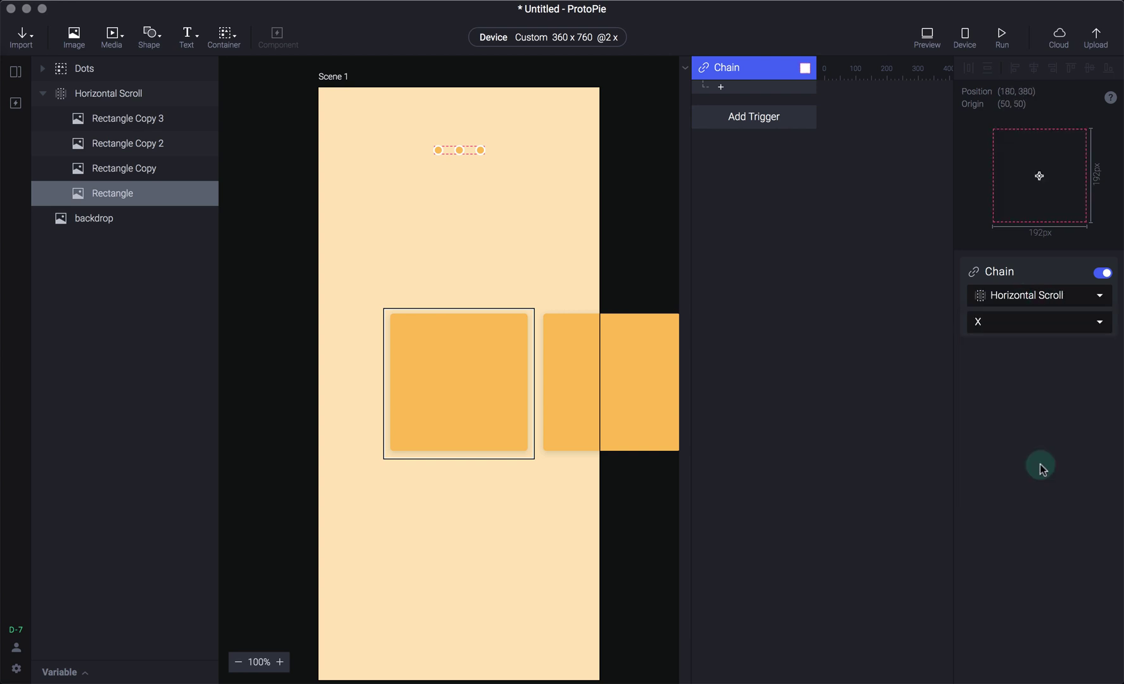
Step: Review the Chain trigger's property options, keep X, and swipe the cards in the preview
{"action": "left_click", "coordinate": [1032, 323]}
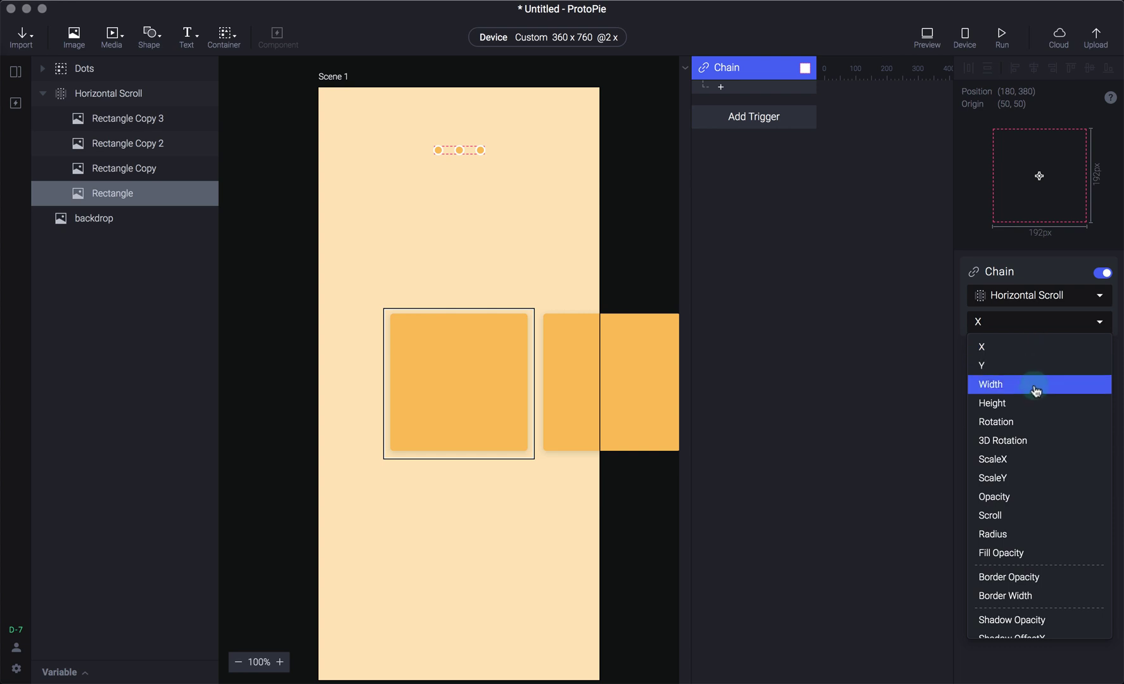
{"action": "left_click", "coordinate": [1017, 349]}
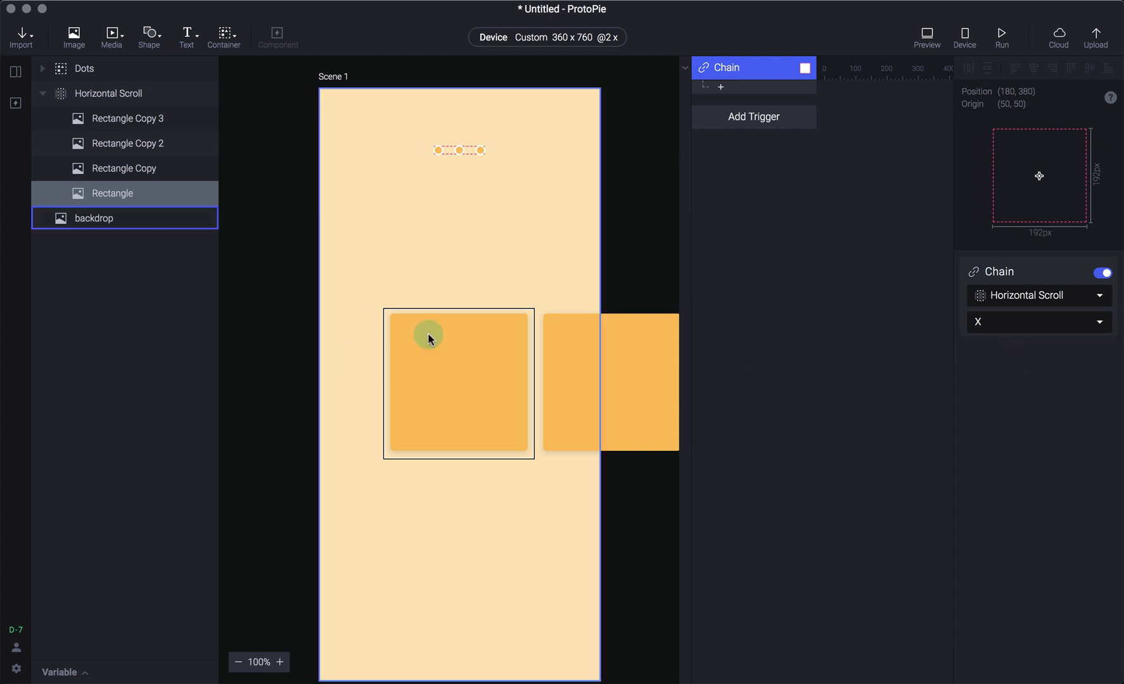
{"action": "key", "text": "super+p"}
{"action": "left_click_drag", "start_coordinate": [1041, 344], "coordinate": [938, 313]}
{"action": "left_click", "coordinate": [759, 213]}
Step: Set the Chain trigger's property to Scroll and deselect the trigger
{"action": "left_click", "coordinate": [1051, 323]}
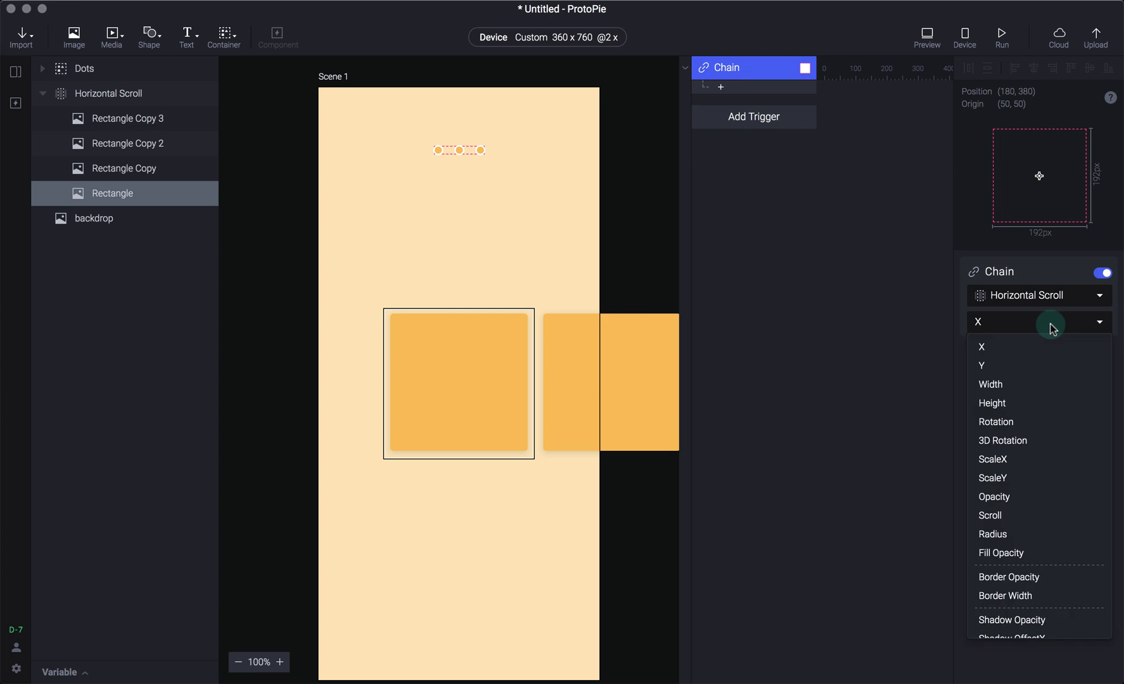
{"action": "scroll", "coordinate": [1063, 491], "scroll_direction": "down", "scroll_amount": 2}
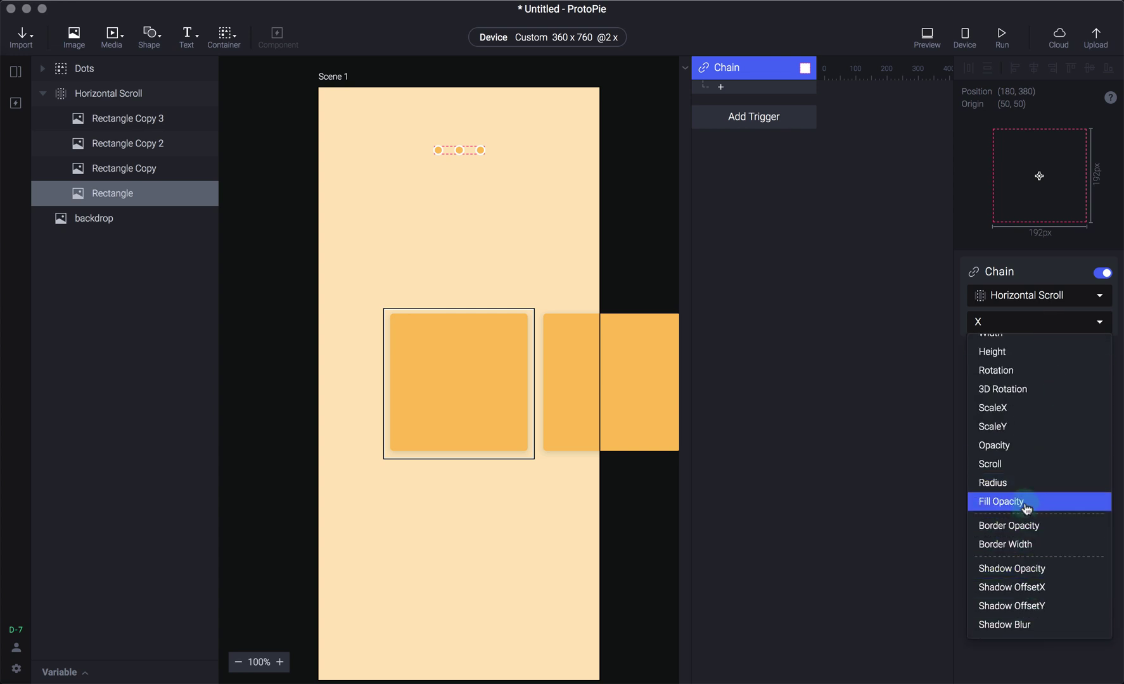
{"action": "left_click", "coordinate": [1020, 466]}
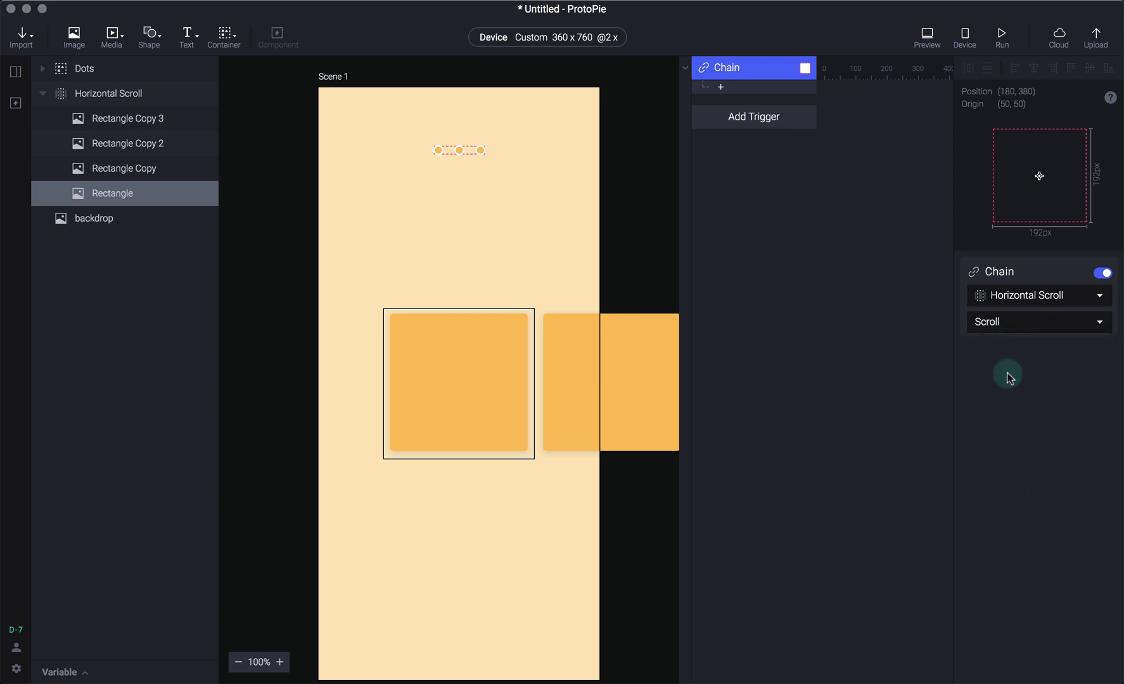
{"action": "left_click", "coordinate": [1077, 319]}
{"action": "left_click", "coordinate": [1011, 322]}
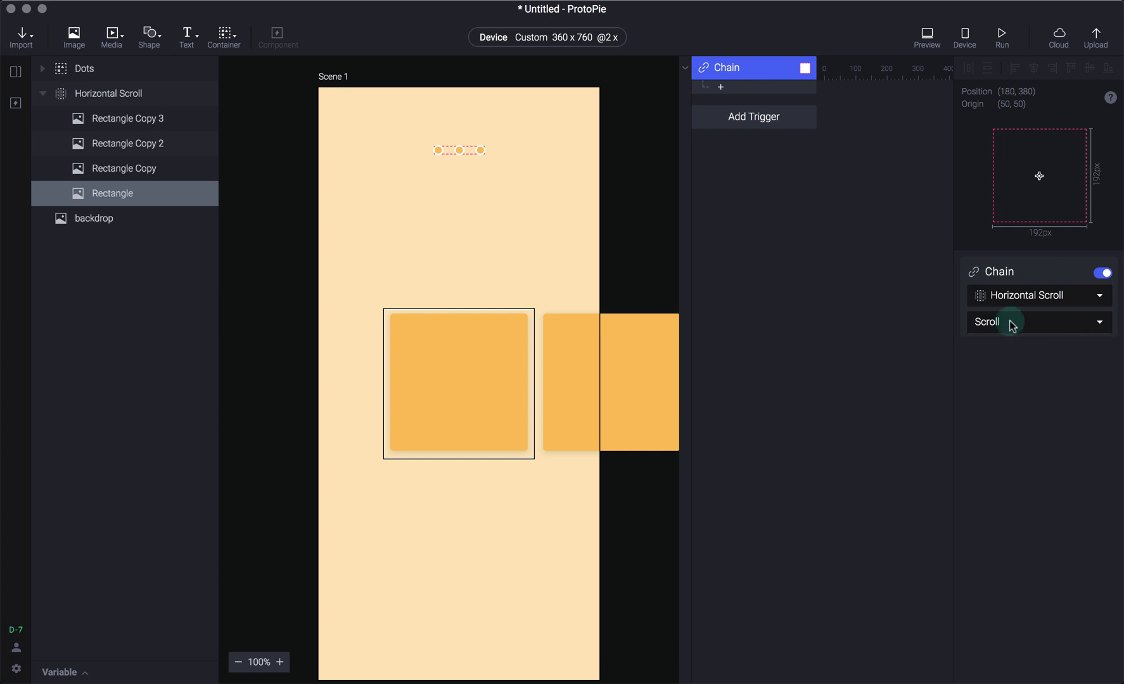
{"action": "left_click", "coordinate": [848, 289]}
Step: Swipe the cards in the preview twice to examine the scroll movement the Chain follows, and close the preview
{"action": "key", "text": "super+p"}
{"action": "left_click_drag", "start_coordinate": [998, 301], "coordinate": [948, 309]}
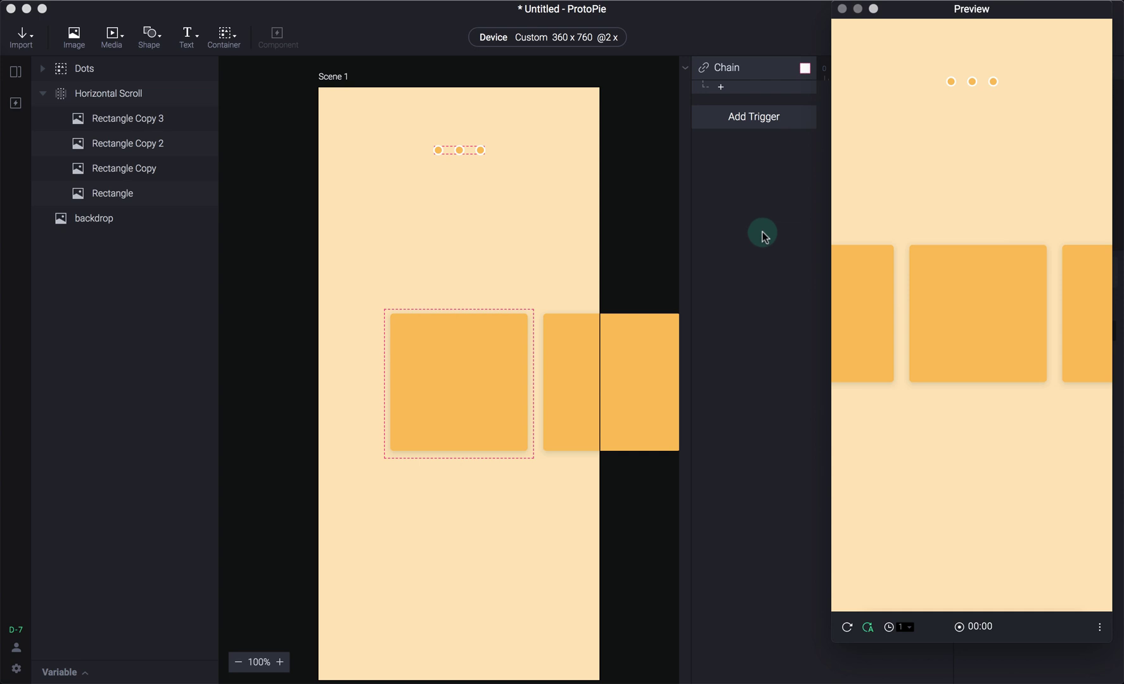
{"action": "left_click", "coordinate": [808, 235]}
{"action": "key", "text": "super+p"}
{"action": "left_click_drag", "start_coordinate": [994, 309], "coordinate": [971, 303]}
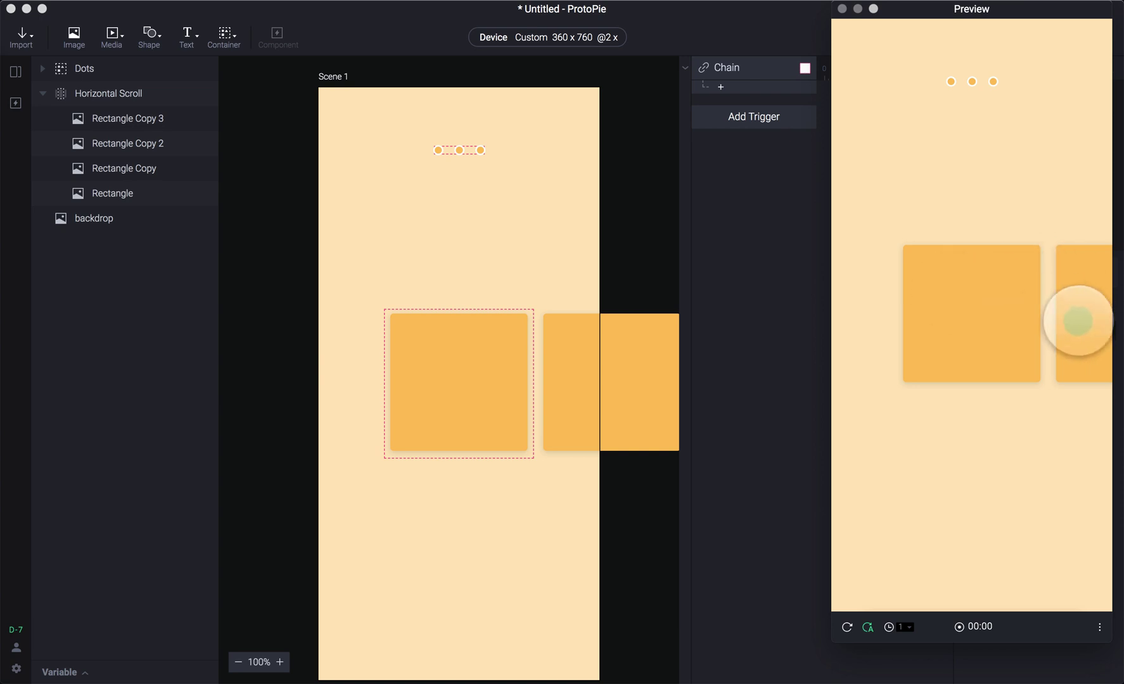
{"action": "left_click", "coordinate": [786, 187]}
Step: Add a Scale response by Size for the Horizontal Scroll container under the Chain trigger
{"action": "left_click", "coordinate": [788, 92]}
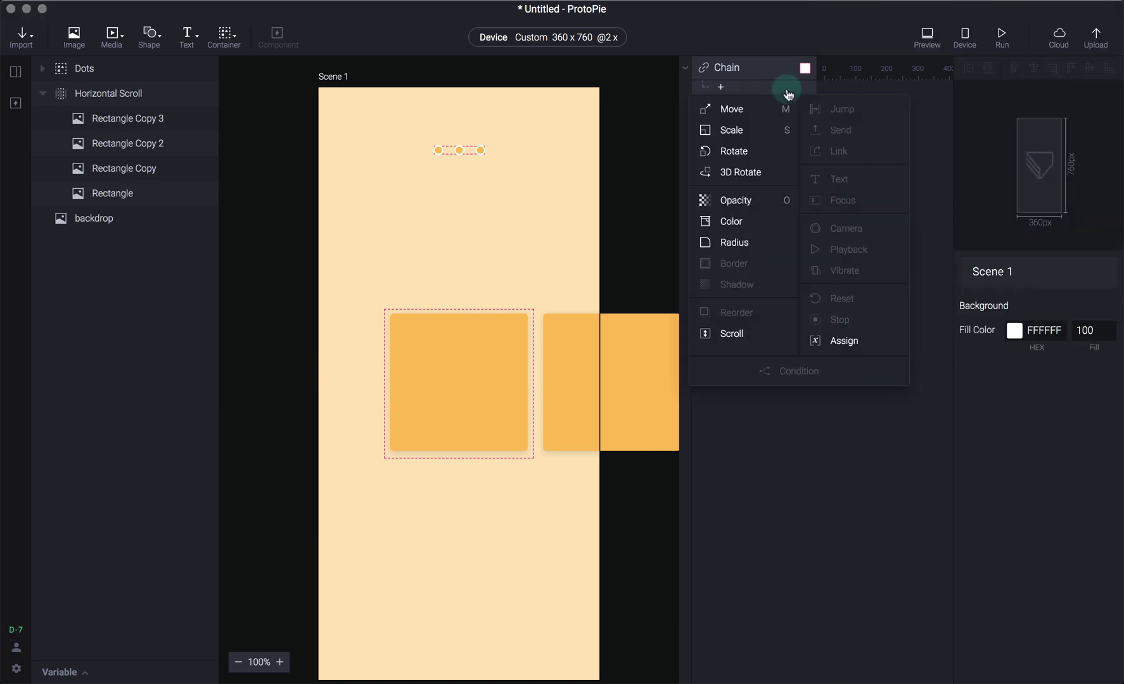
{"action": "left_click", "coordinate": [735, 132]}
{"action": "left_click", "coordinate": [783, 219]}
{"action": "left_click", "coordinate": [735, 93]}
{"action": "left_click", "coordinate": [1038, 343]}
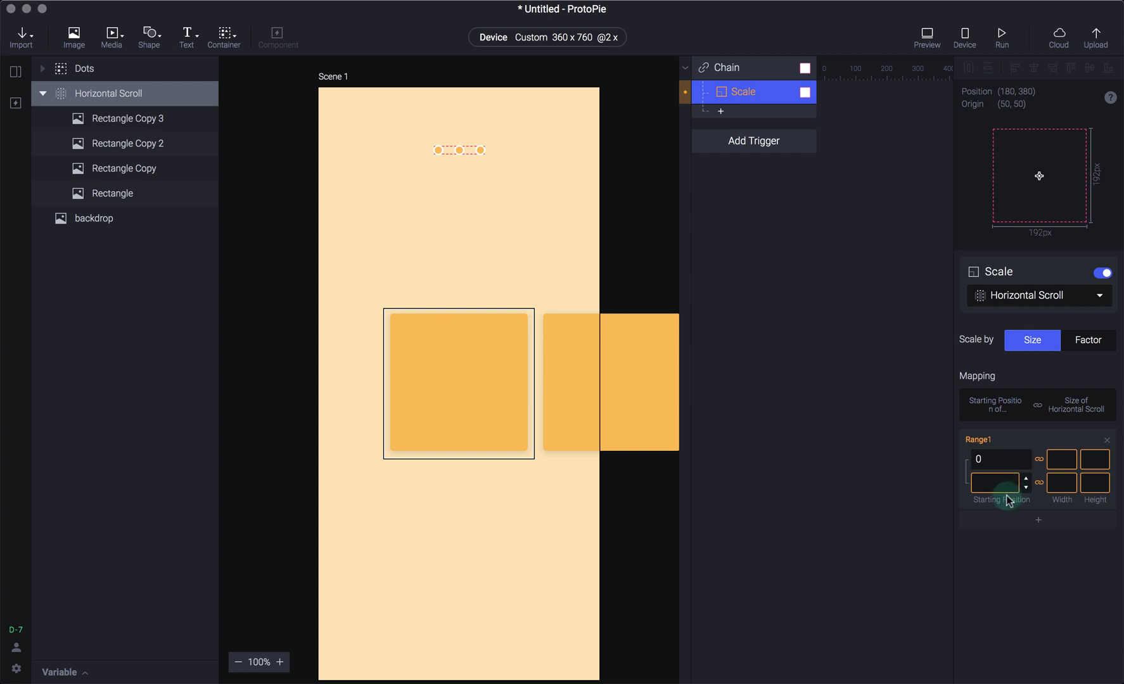
Step: Swipe the cards back and forth in the preview to examine the container's scroll movement, and close the preview
{"action": "key", "text": "super+p"}
{"action": "scroll", "coordinate": [1024, 319], "scroll_direction": "left", "scroll_amount": 2}
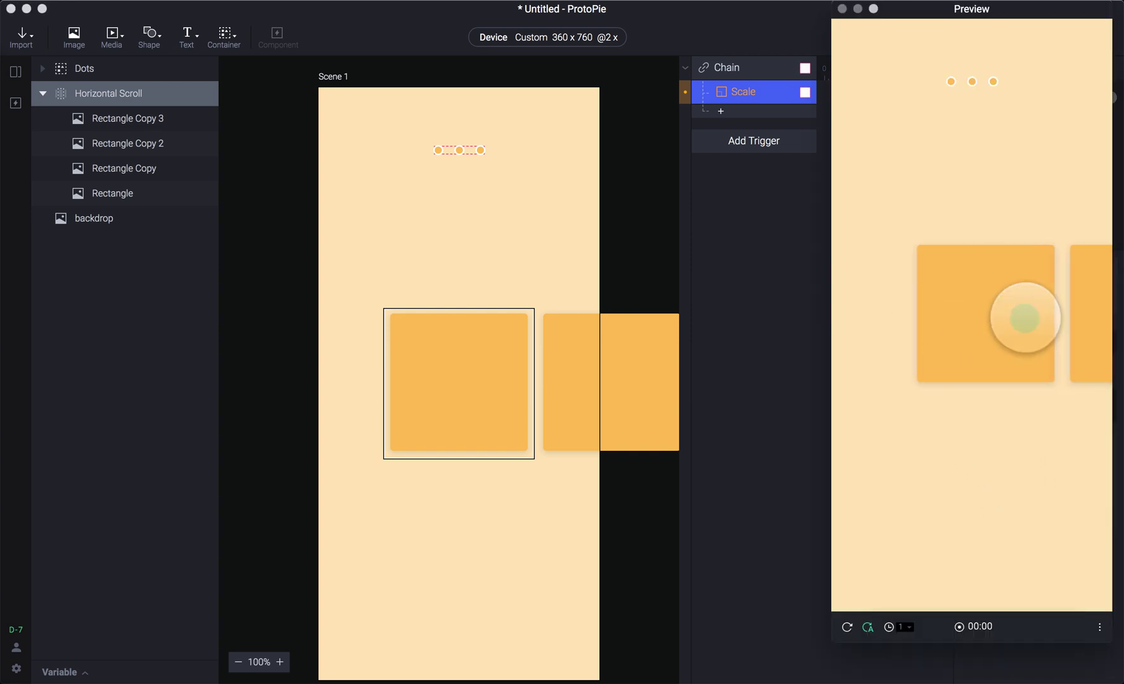
{"action": "scroll", "coordinate": [1035, 319], "scroll_direction": "right", "scroll_amount": 5}
{"action": "left_click_drag", "start_coordinate": [1035, 319], "coordinate": [958, 317]}
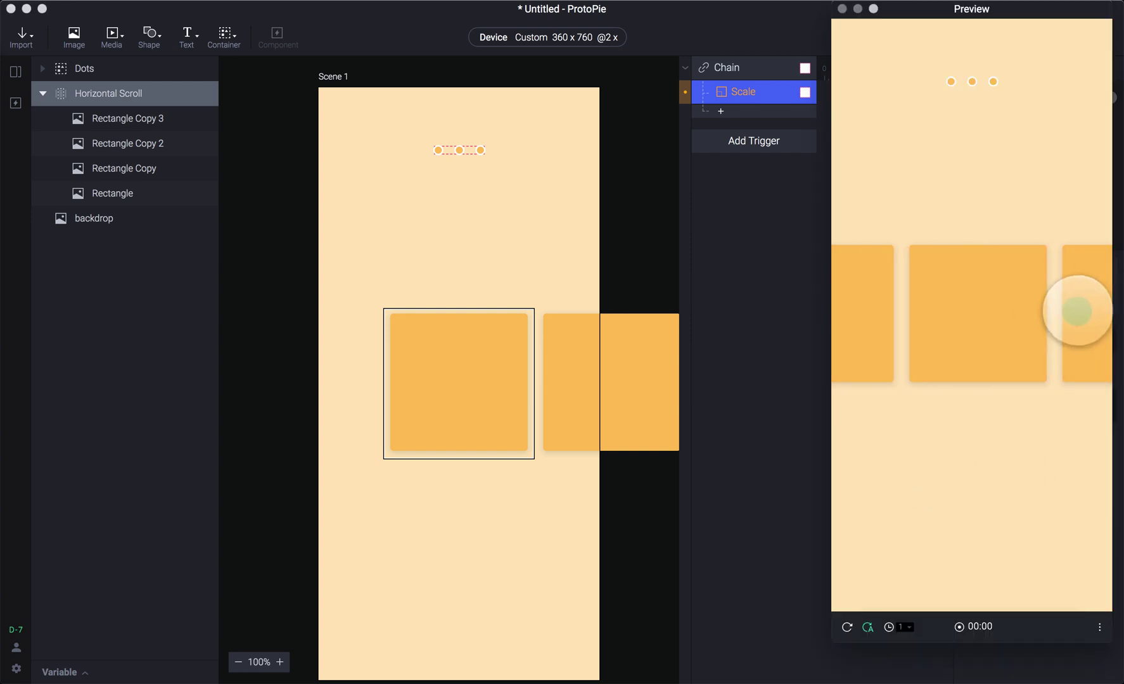
{"action": "left_click_drag", "start_coordinate": [1080, 310], "coordinate": [969, 314]}
{"action": "left_click", "coordinate": [778, 313]}
Step: Review the Scale response's starting positions, target and scale mode, and inspect the card layers inside the Horizontal Scroll container
{"action": "left_click", "coordinate": [992, 460]}
{"action": "key", "text": "Return"}
{"action": "left_click", "coordinate": [992, 485]}
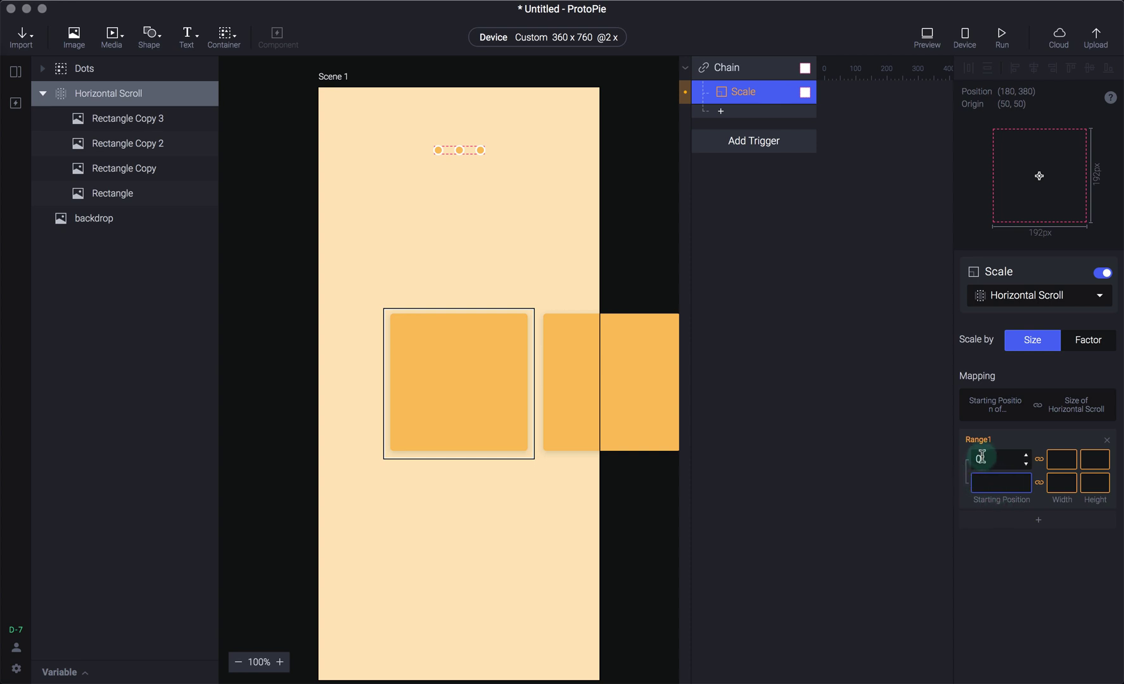
{"action": "left_click", "coordinate": [1025, 298]}
{"action": "left_click", "coordinate": [1027, 336]}
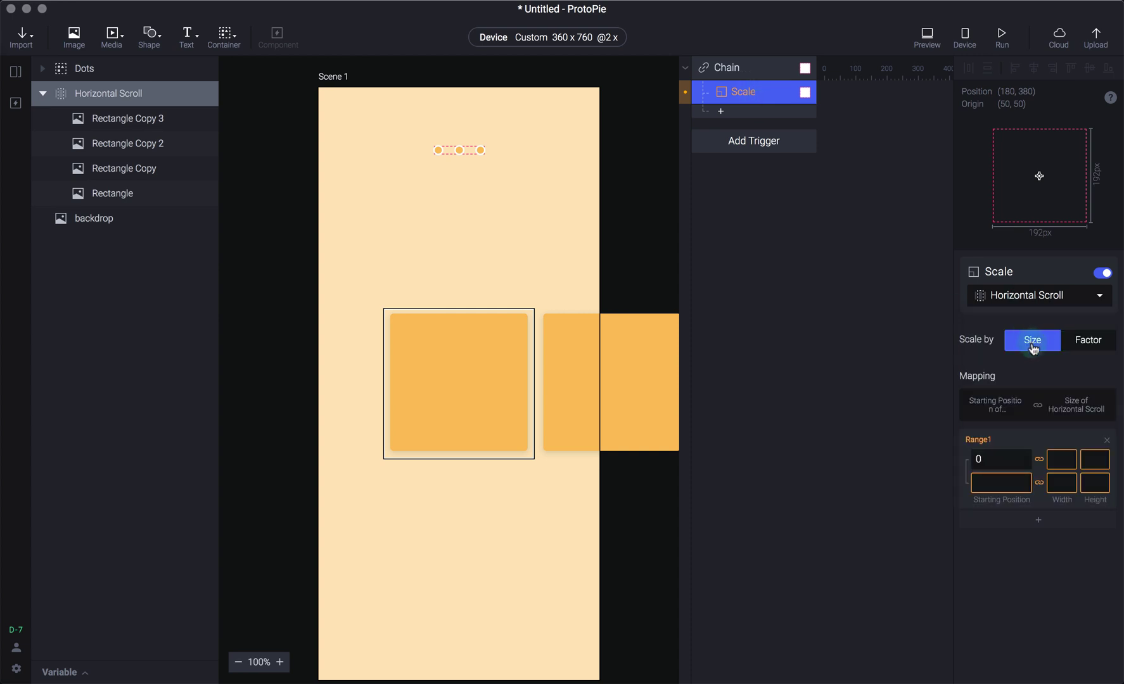
{"action": "left_click", "coordinate": [140, 185]}
{"action": "left_click", "coordinate": [141, 172]}
{"action": "left_click", "coordinate": [137, 146]}
{"action": "left_click", "coordinate": [136, 119]}
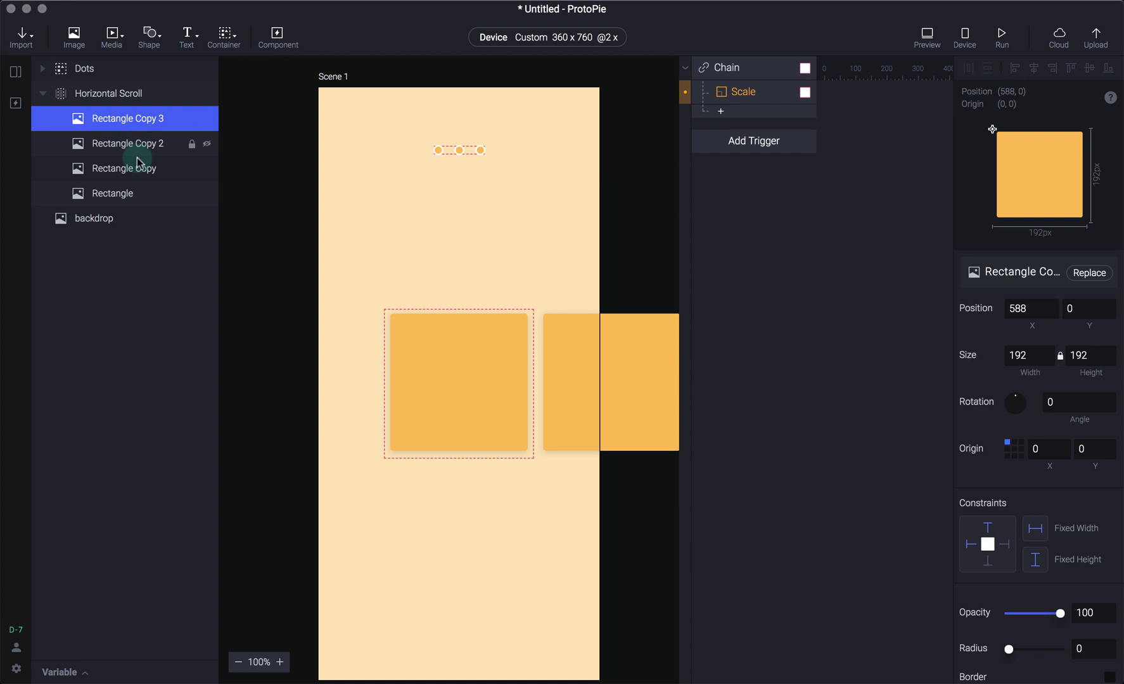
{"action": "left_click", "coordinate": [135, 193]}
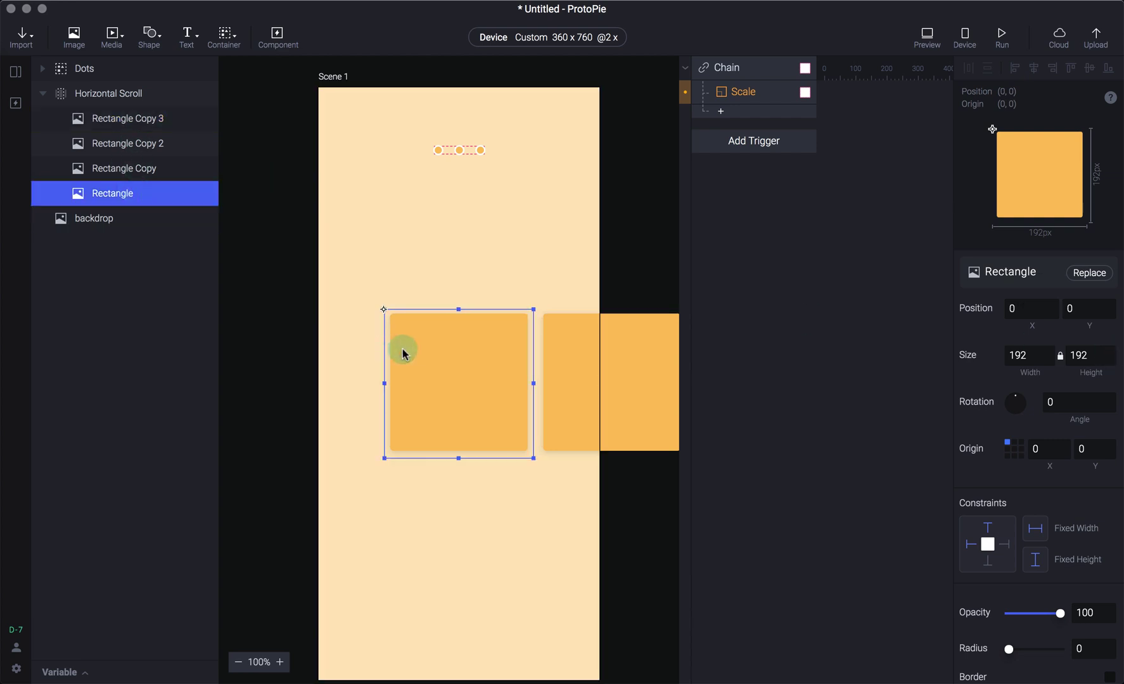
Step: Change the Scale response's target from the Horizontal Scroll container to the Rectangle card
{"action": "left_click", "coordinate": [735, 95]}
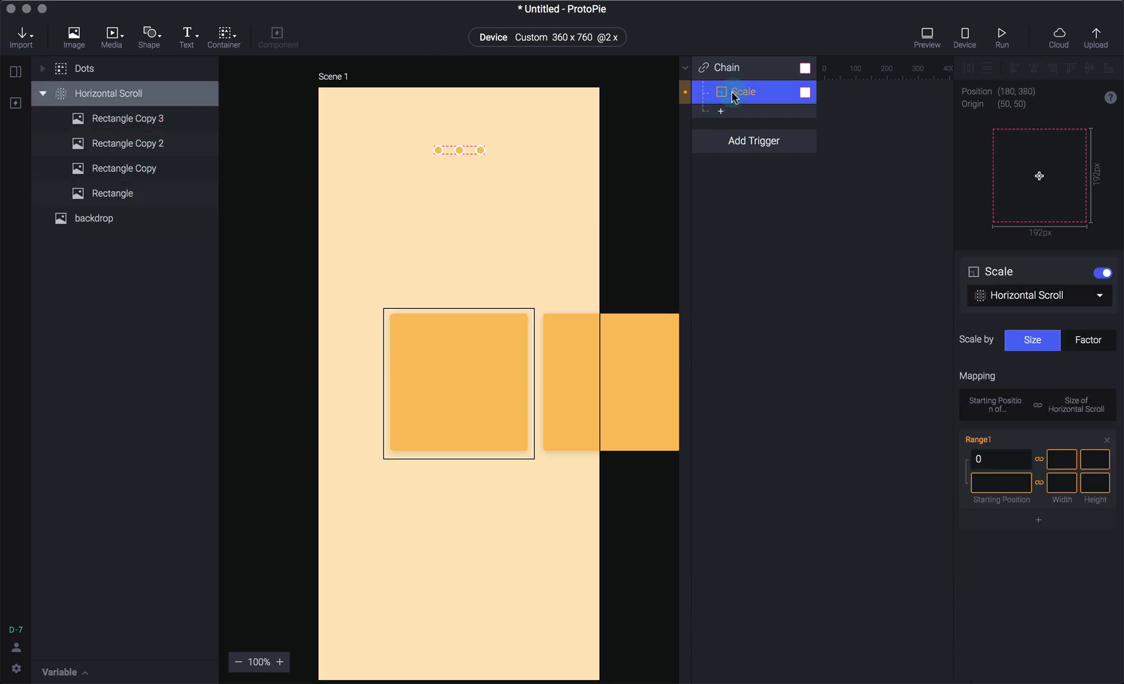
{"action": "left_click", "coordinate": [1053, 297]}
{"action": "scroll", "coordinate": [1065, 393], "scroll_direction": "down", "scroll_amount": 3}
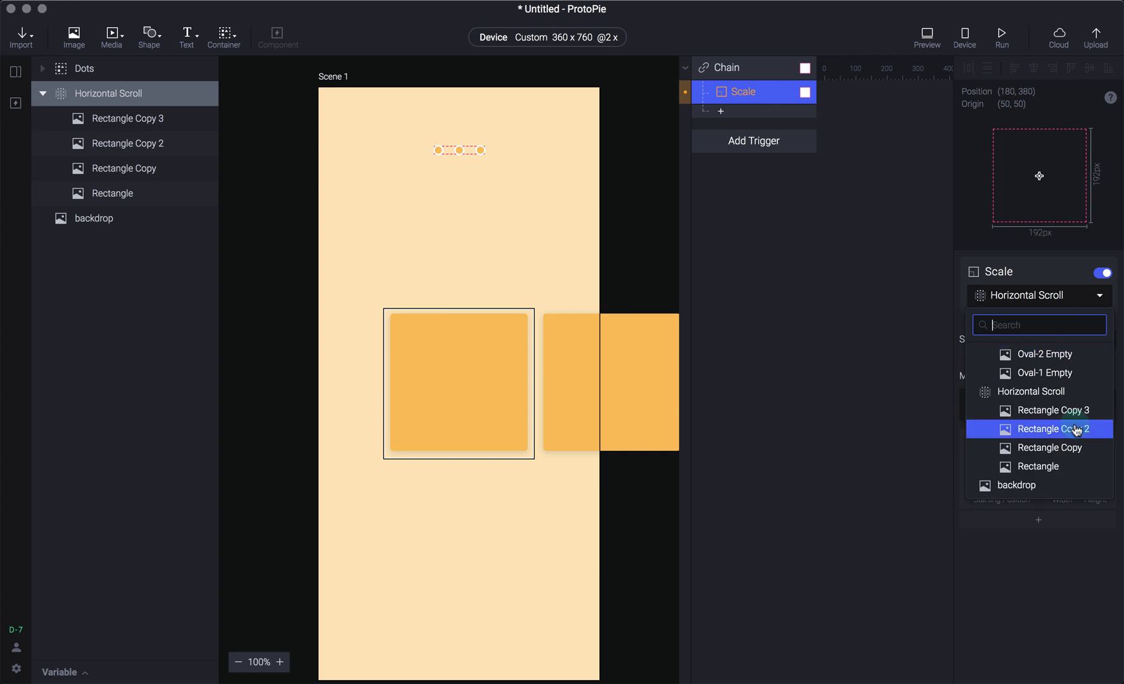
{"action": "left_click", "coordinate": [1063, 466]}
Step: Keep the range's first starting position at 0 and set the second to 192
{"action": "left_click", "coordinate": [985, 460]}
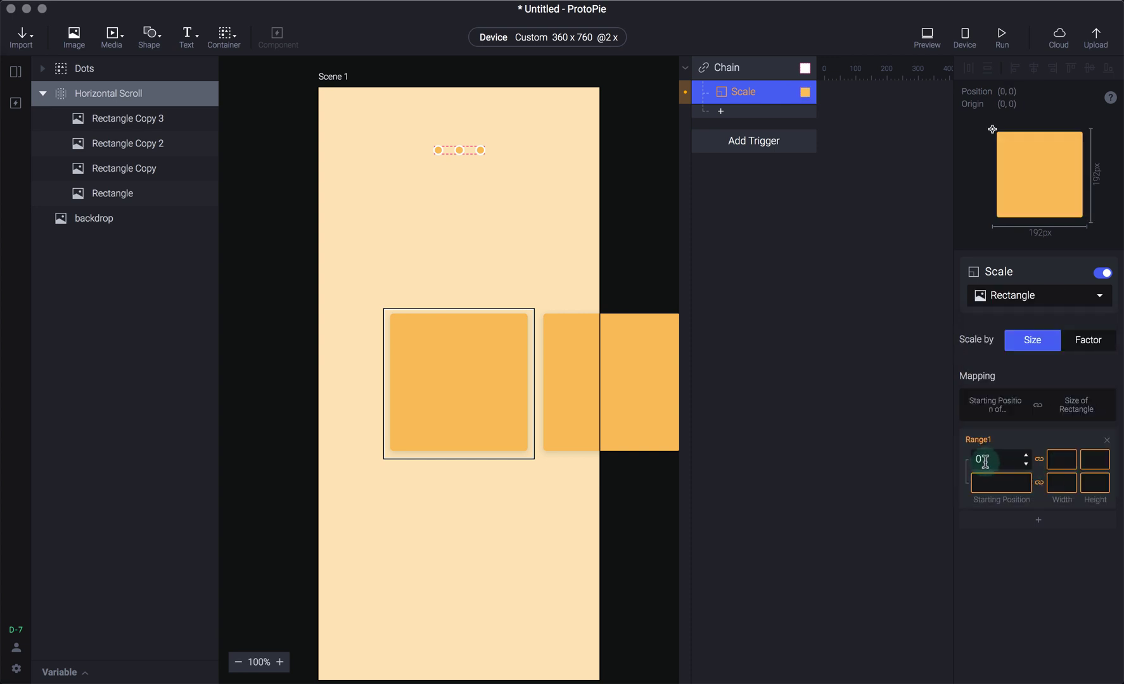
{"action": "left_click", "coordinate": [989, 484]}
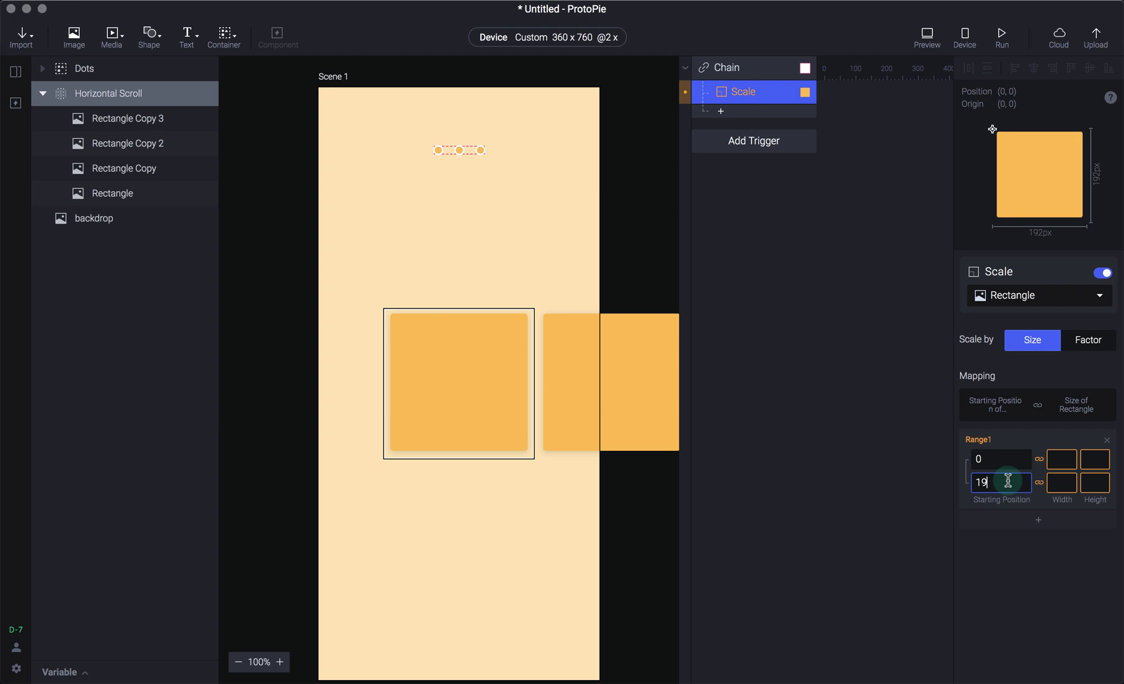
{"action": "left_click", "coordinate": [1026, 543]}
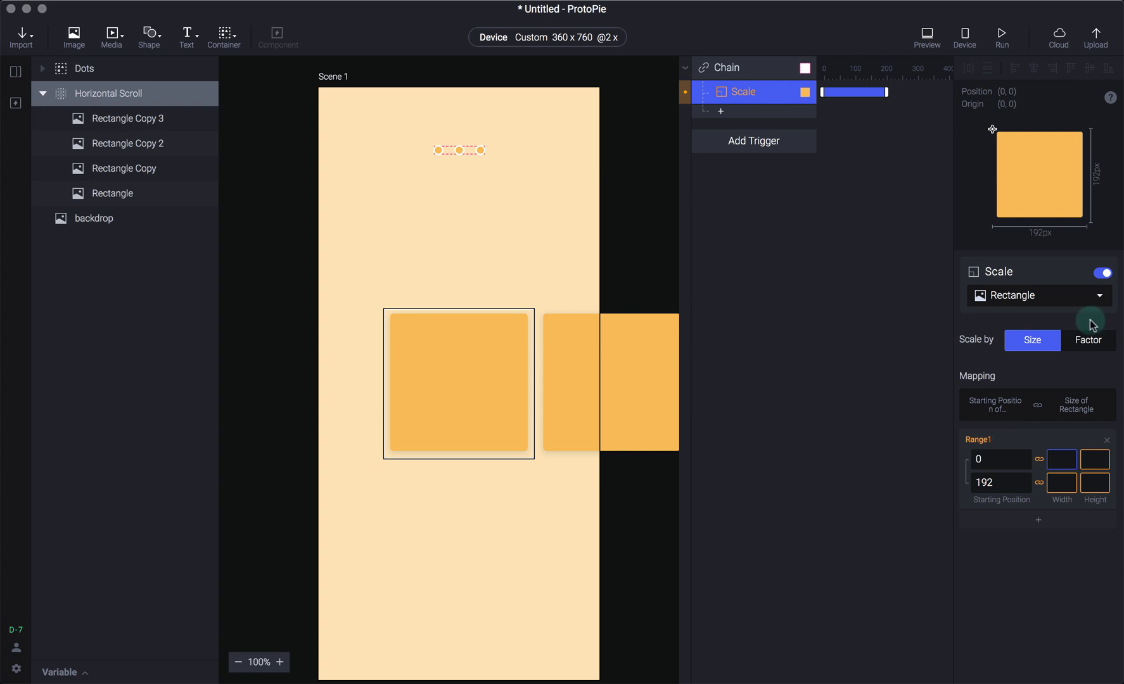
Step: Switch the Rectangle's scaling to Factor and set ScaleX and ScaleY to 120 at starting position 0
{"action": "left_click", "coordinate": [1085, 340]}
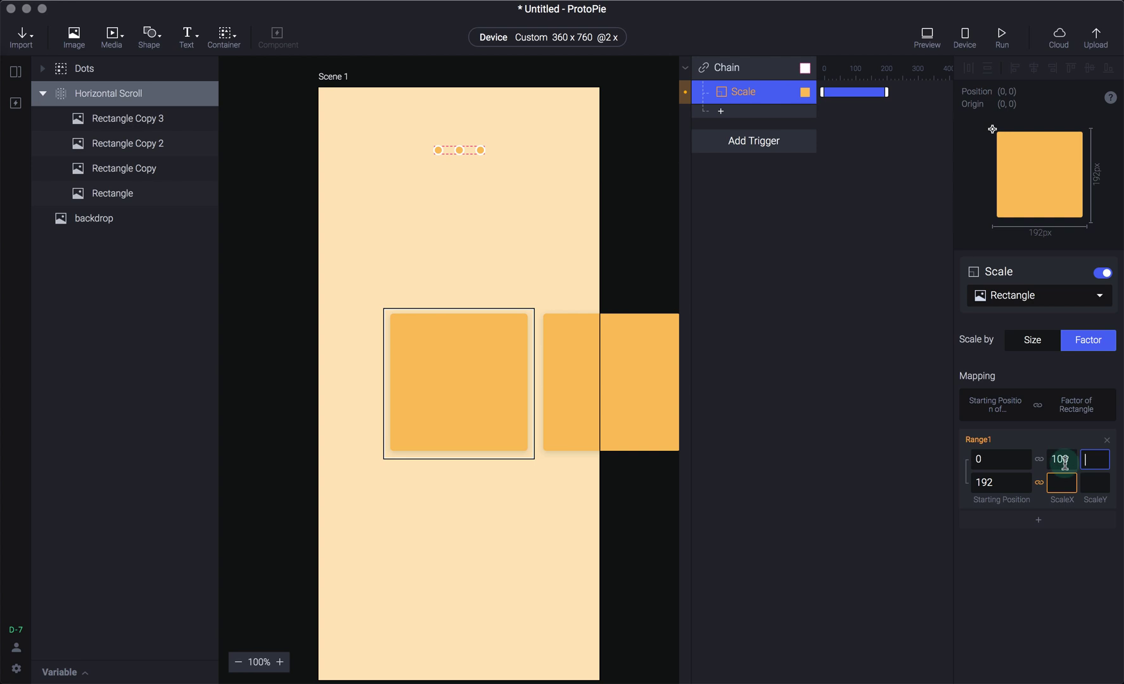
{"action": "left_click", "coordinate": [1076, 404]}
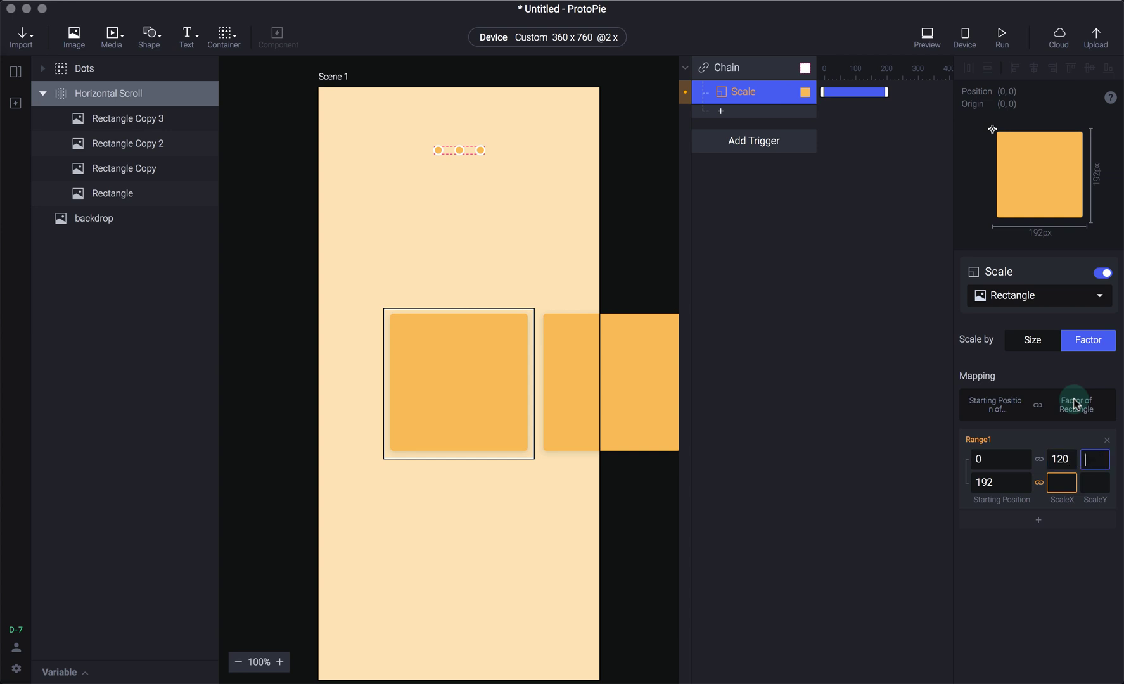
{"action": "key", "text": "Tab"}
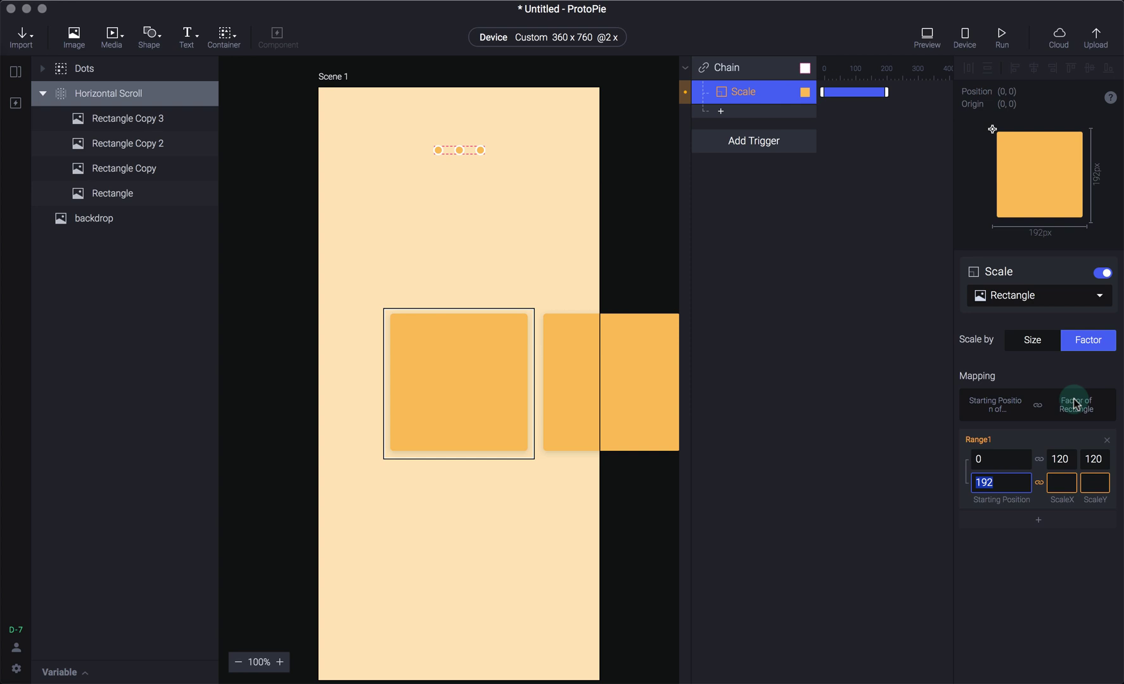
{"action": "left_click", "coordinate": [1057, 484]}
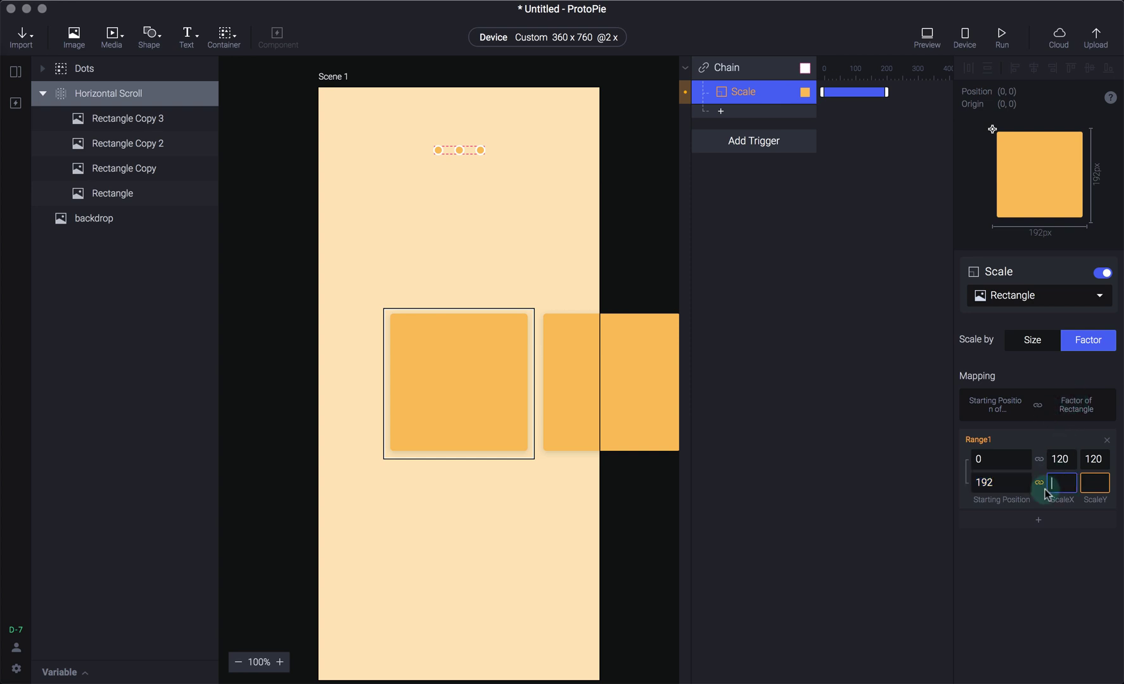
Step: Swipe the cards in the preview to examine the scroll distance between them, and close the preview
{"action": "key", "text": "super+p"}
{"action": "left_click_drag", "start_coordinate": [959, 324], "coordinate": [828, 312]}
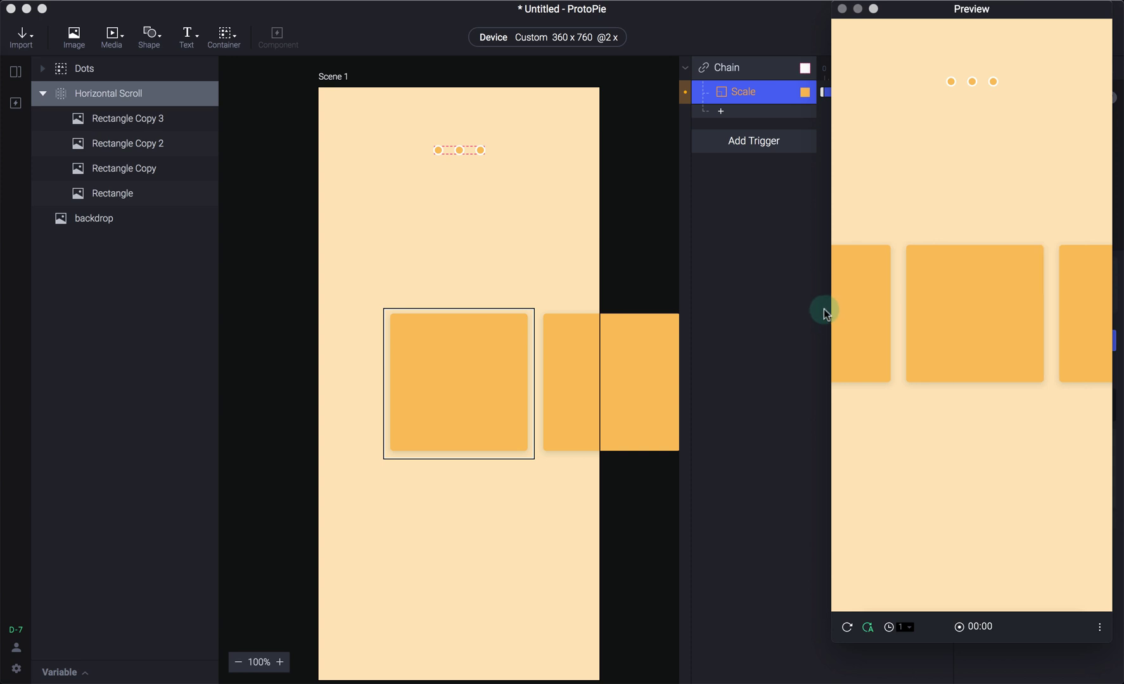
{"action": "left_click", "coordinate": [764, 295]}
Step: Set ScaleX and ScaleY to 100 at starting position 192 of the Rectangle's Scale response
{"action": "left_click", "coordinate": [979, 482]}
{"action": "left_click", "coordinate": [1061, 479]}
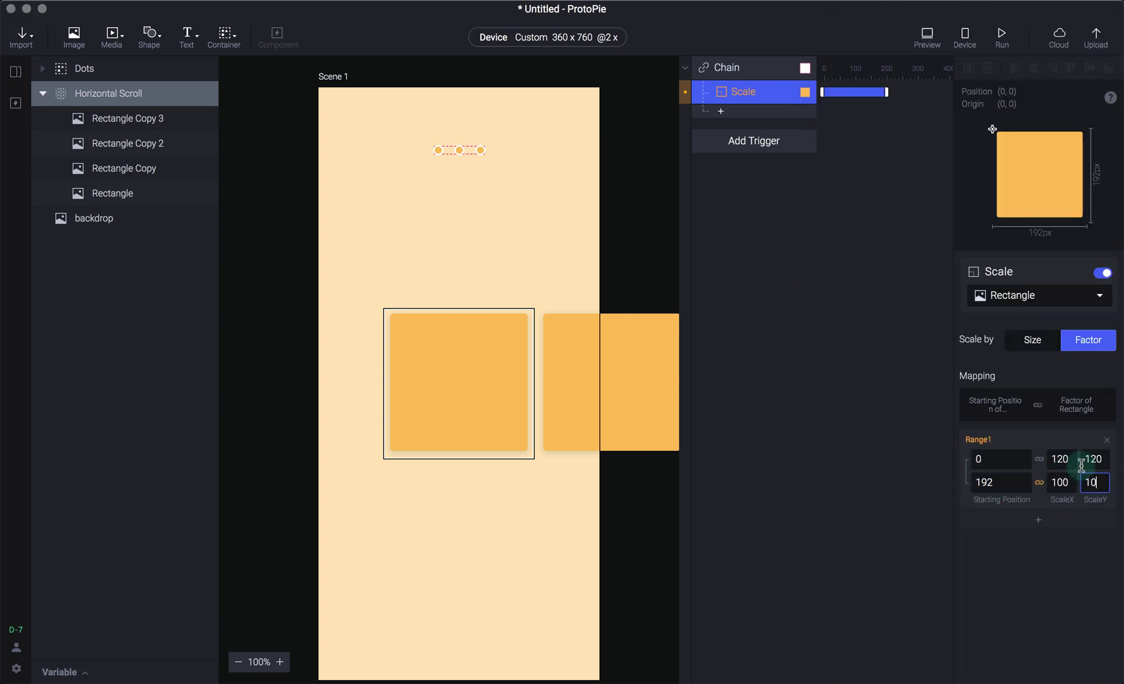
{"action": "left_click", "coordinate": [1026, 601]}
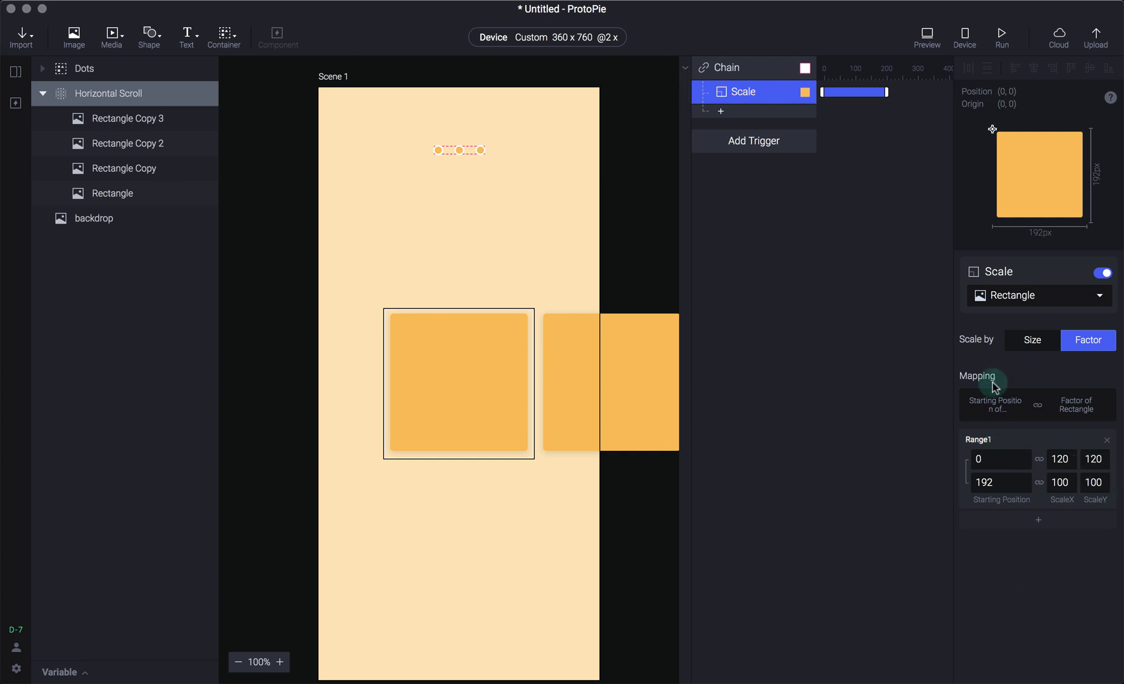
Step: Review the Scale response's range mapping values and the properties of the Rectangle card
{"action": "left_click", "coordinate": [996, 462]}
{"action": "left_click", "coordinate": [1060, 463]}
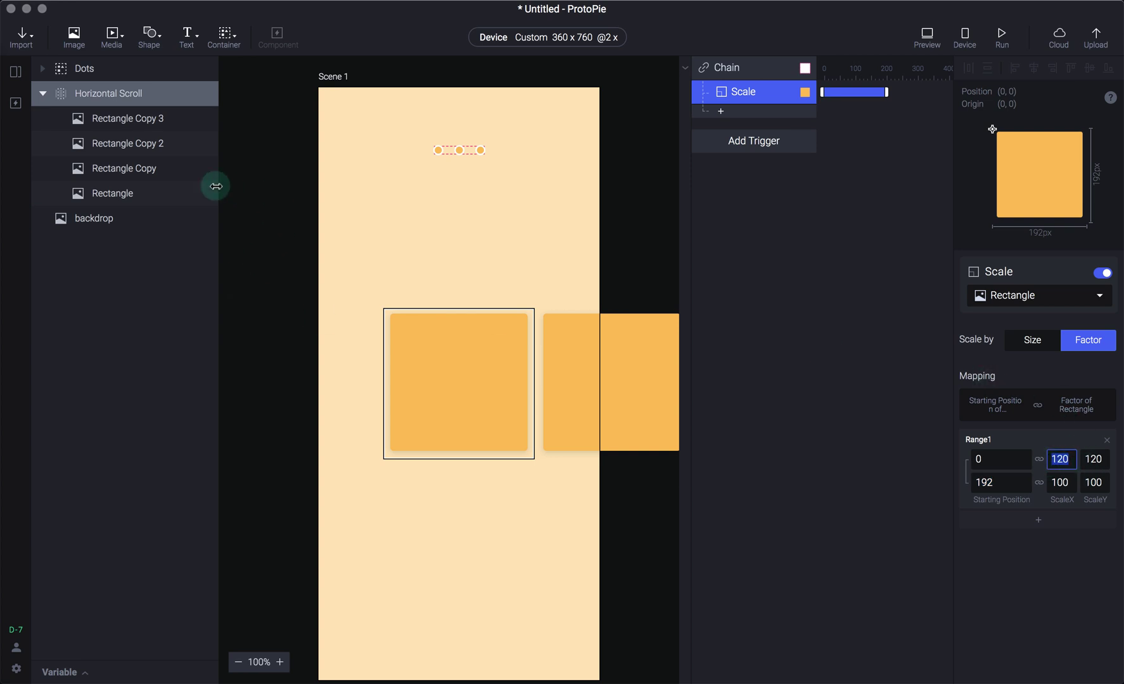
{"action": "left_click", "coordinate": [124, 195]}
{"action": "left_click", "coordinate": [739, 94]}
{"action": "left_click_drag", "start_coordinate": [1064, 450], "coordinate": [1065, 491]}
{"action": "left_click", "coordinate": [1066, 485]}
Step: Swipe the first card in the preview to examine how it scales from its origin, and close the preview
{"action": "key", "text": "super+p"}
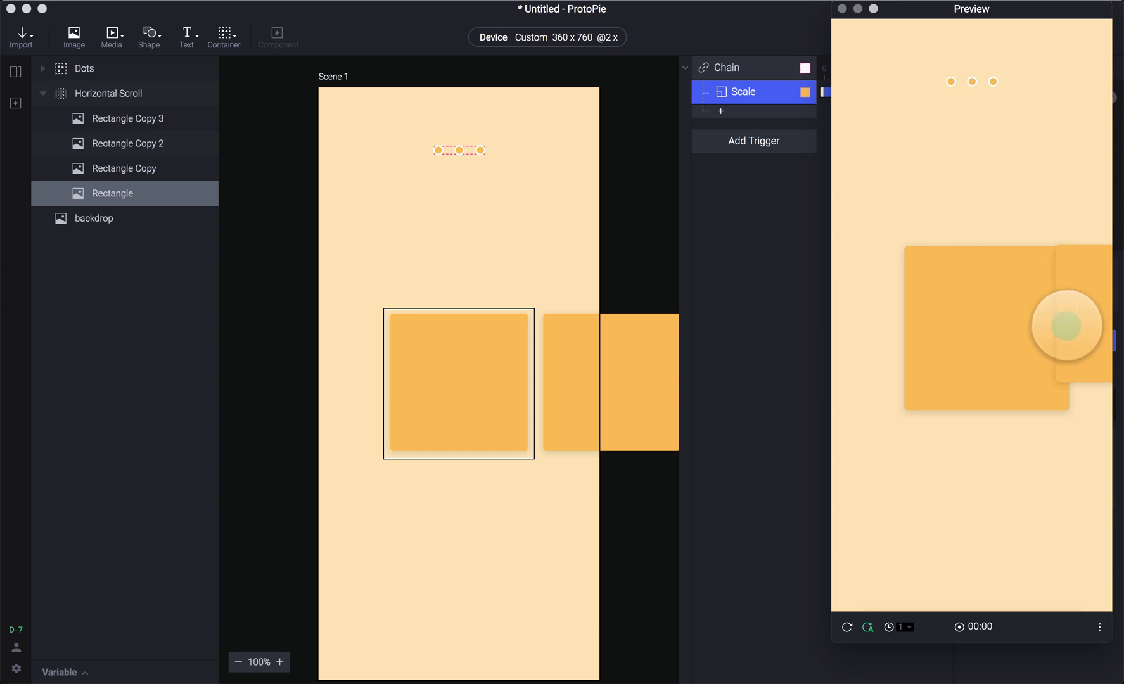
{"action": "left_click_drag", "start_coordinate": [1036, 338], "coordinate": [862, 328]}
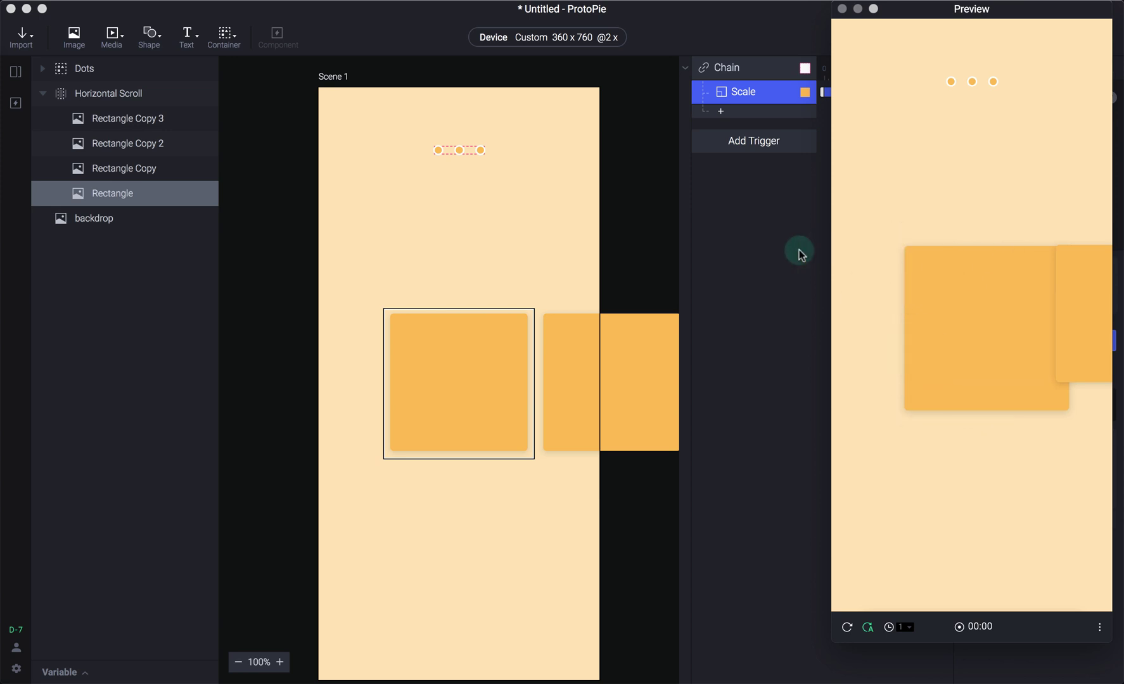
{"action": "left_click", "coordinate": [740, 244]}
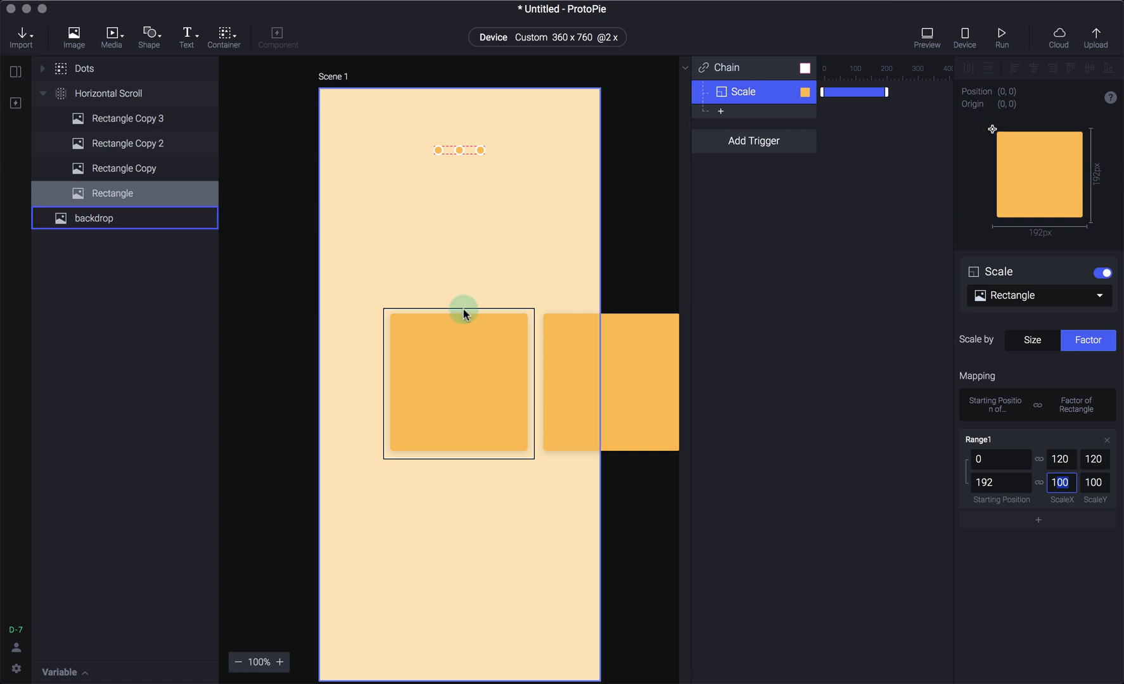
Step: Set the origin of all four Rectangle cards in the Horizontal Scroll container to their center, and deselect them
{"action": "left_click", "coordinate": [132, 202]}
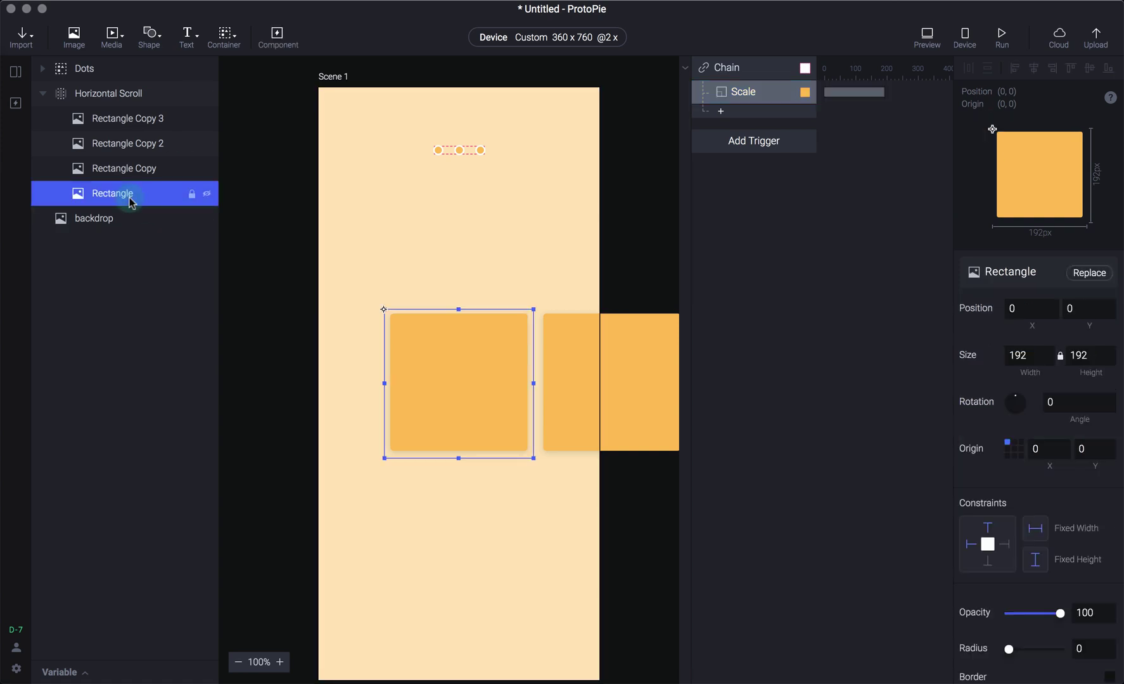
{"action": "left_click", "coordinate": [115, 118], "text": "shift"}
{"action": "left_click", "coordinate": [1020, 458]}
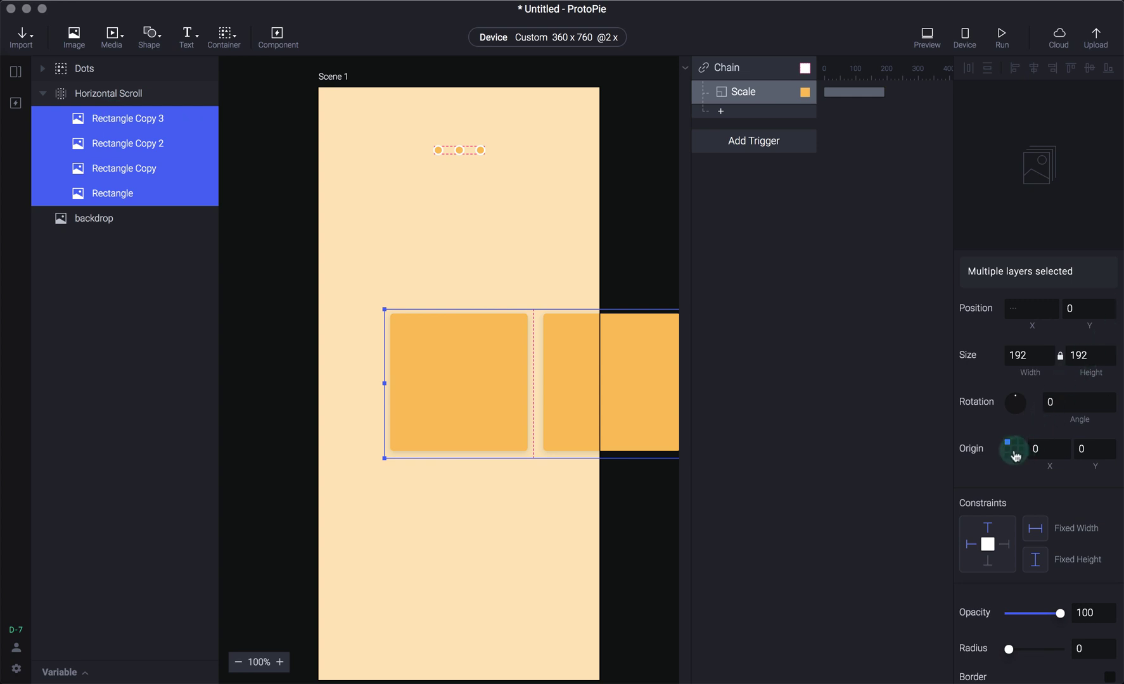
{"action": "left_click", "coordinate": [752, 317]}
Step: Test the centered scaling of the first card by swiping in two preview sessions, closing the preview after each
{"action": "key", "text": "super+p"}
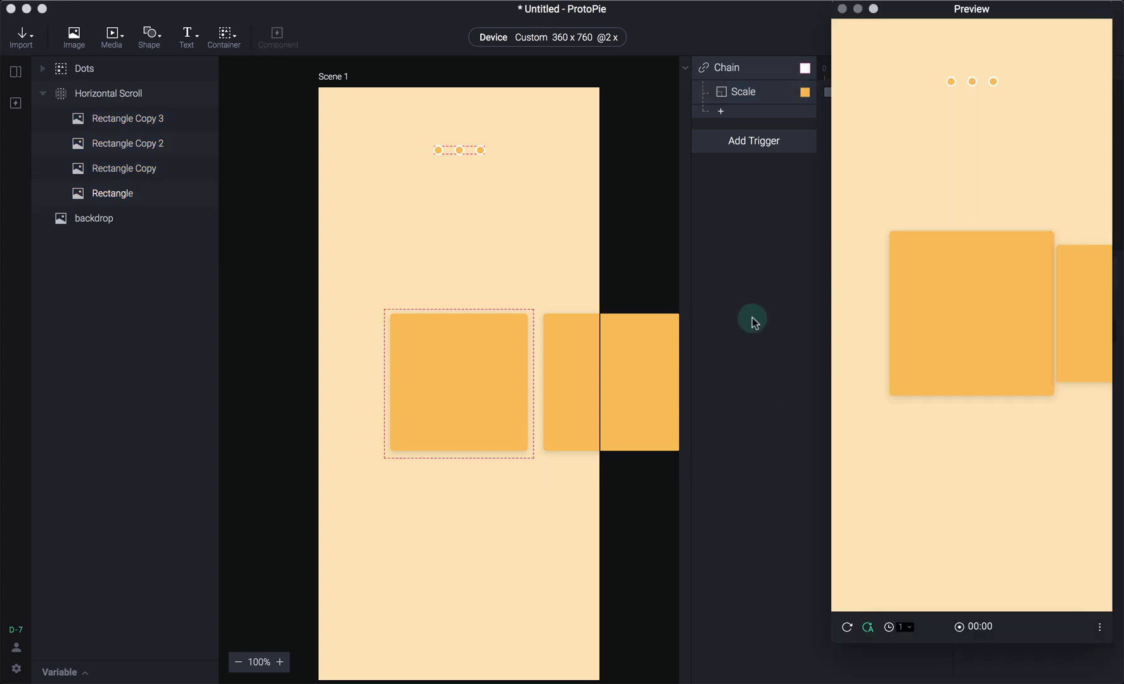
{"action": "left_click_drag", "start_coordinate": [1025, 338], "coordinate": [946, 331]}
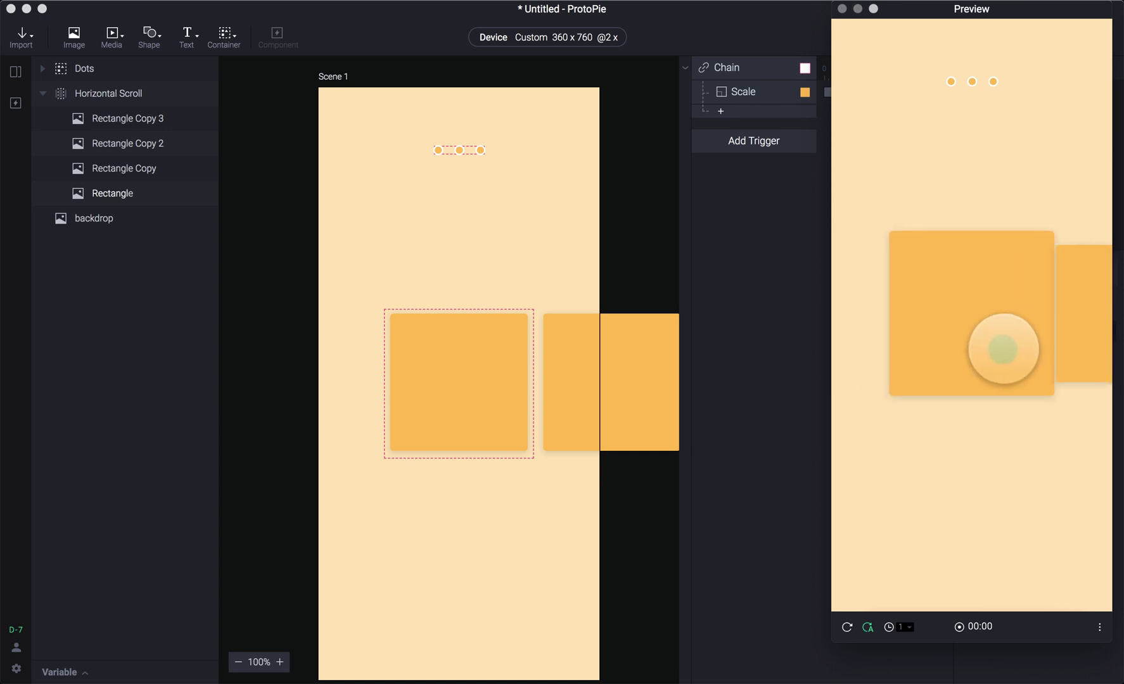
{"action": "left_click", "coordinate": [729, 271]}
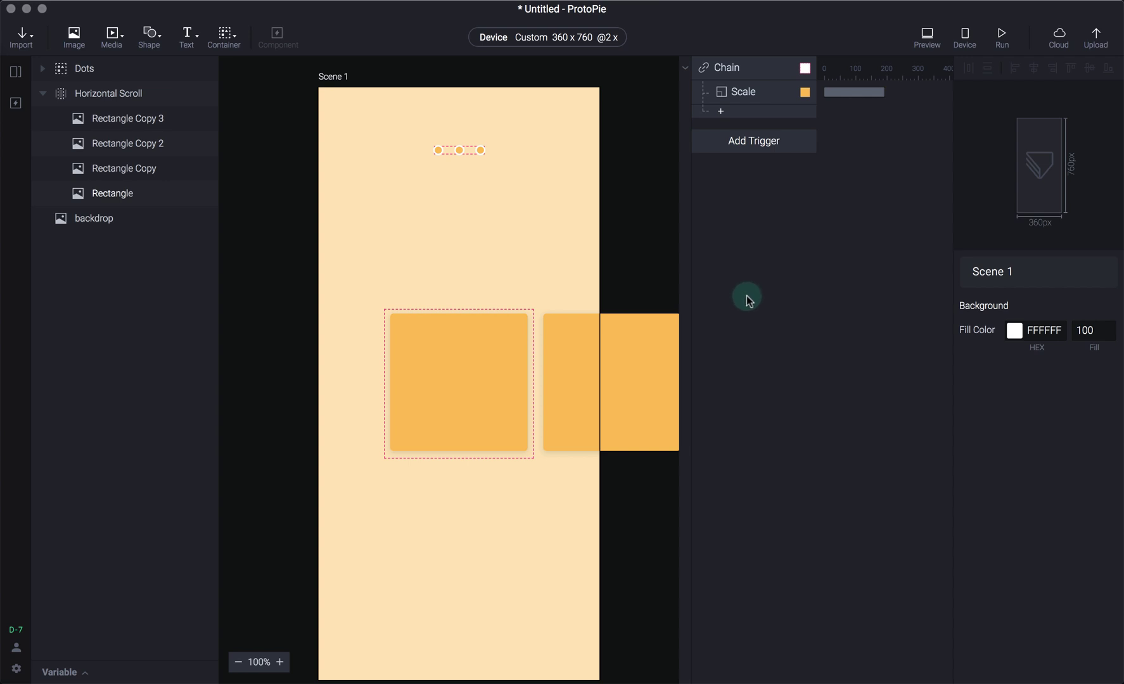
{"action": "key", "text": "super+p"}
{"action": "left_click_drag", "start_coordinate": [981, 302], "coordinate": [870, 301]}
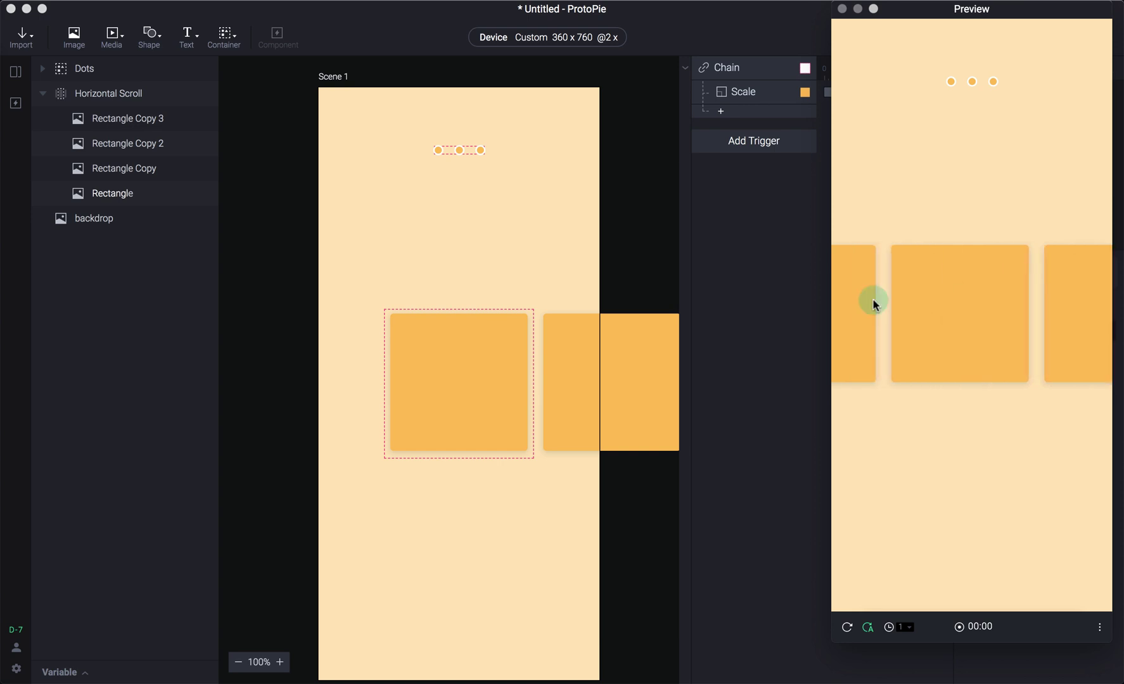
{"action": "left_click", "coordinate": [807, 241]}
Step: Duplicate the Rectangle's Scale response three times under the Chain trigger, and deselect the responses
{"action": "left_click", "coordinate": [759, 102]}
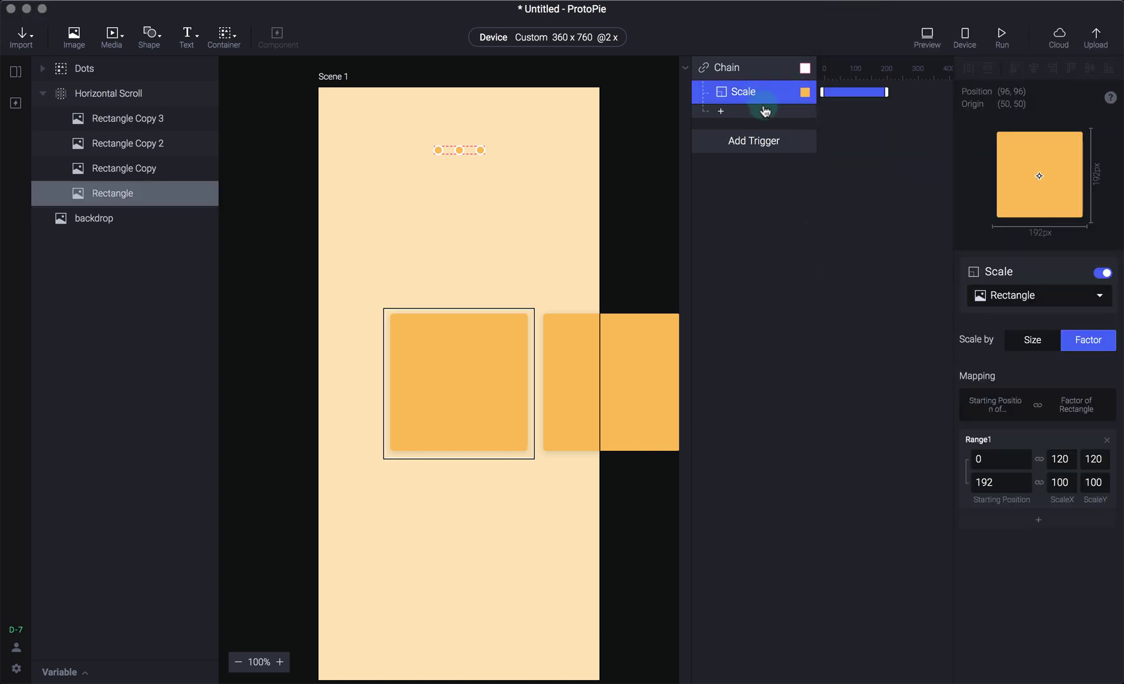
{"action": "left_click", "coordinate": [765, 111]}
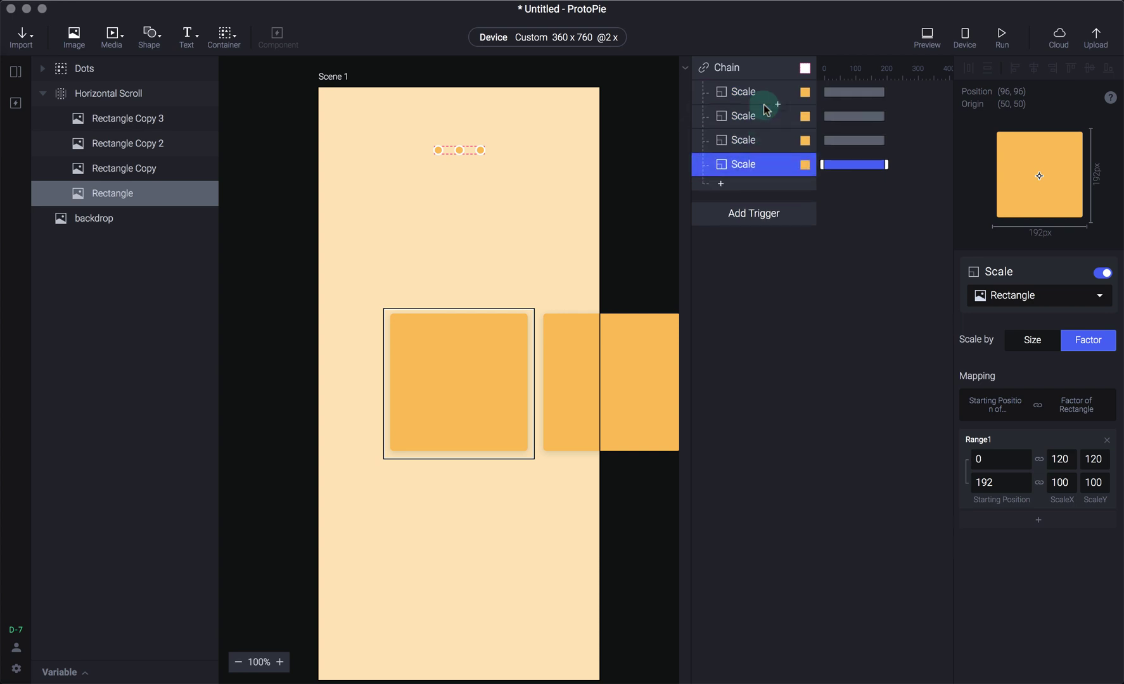
{"action": "left_click", "coordinate": [756, 140]}
{"action": "left_click", "coordinate": [755, 119]}
{"action": "left_click", "coordinate": [786, 183]}
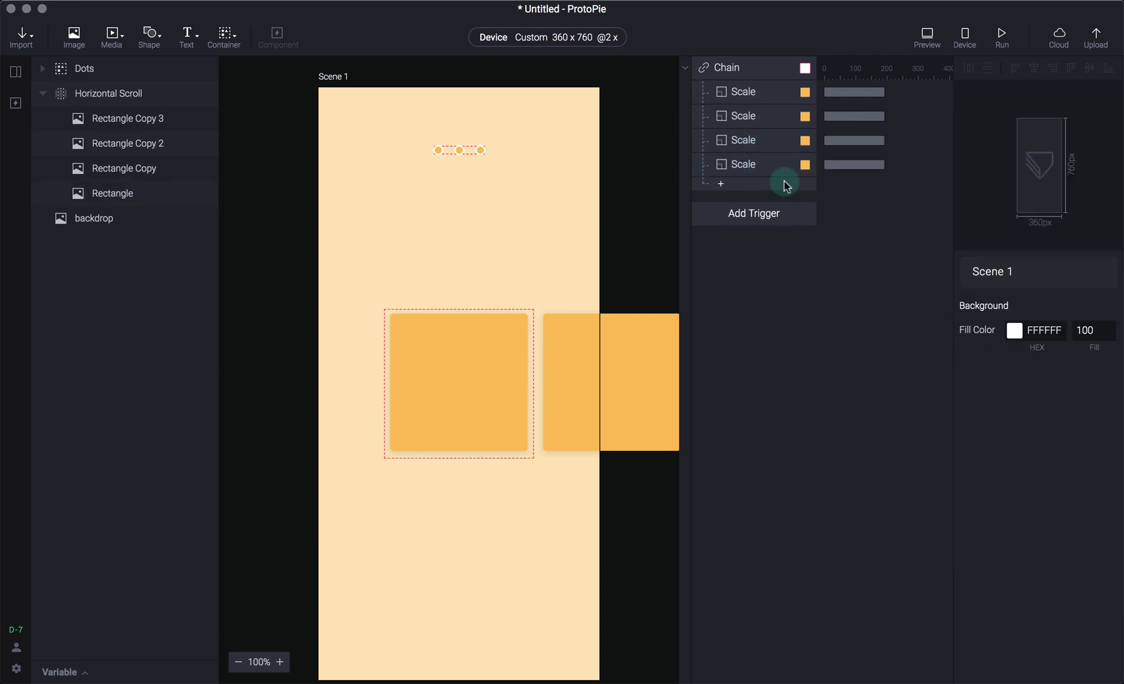
Step: Change the target of the second Scale response under the Chain trigger to Rectangle Copy 2
{"action": "left_click", "coordinate": [746, 118]}
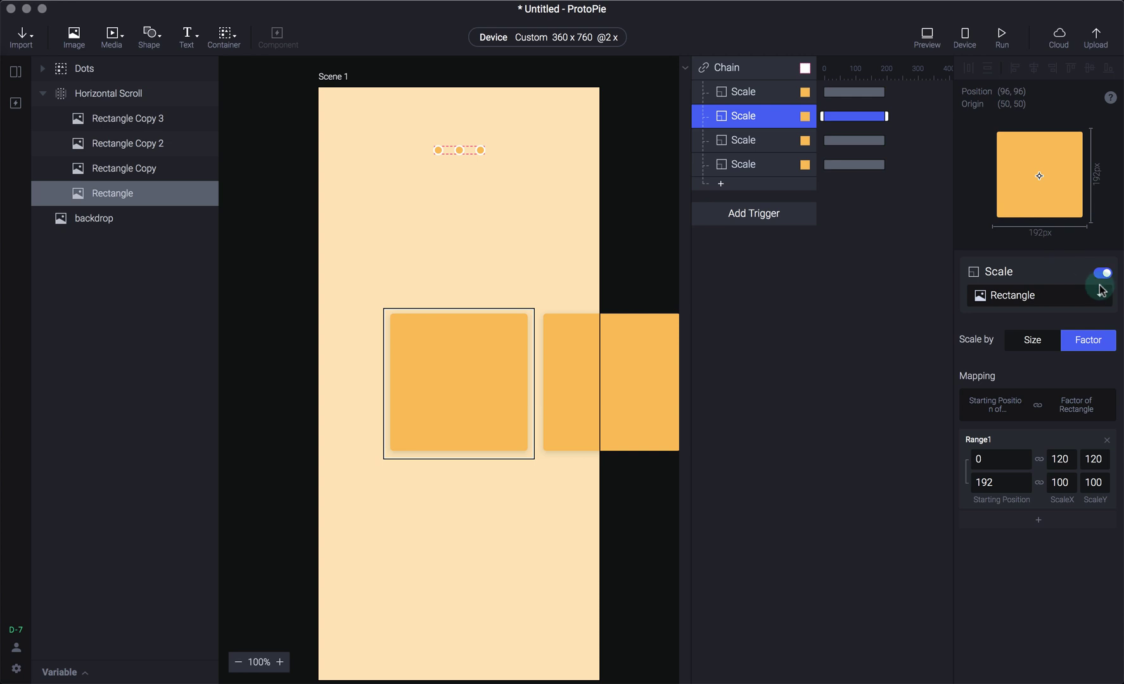
{"action": "left_click", "coordinate": [1065, 295]}
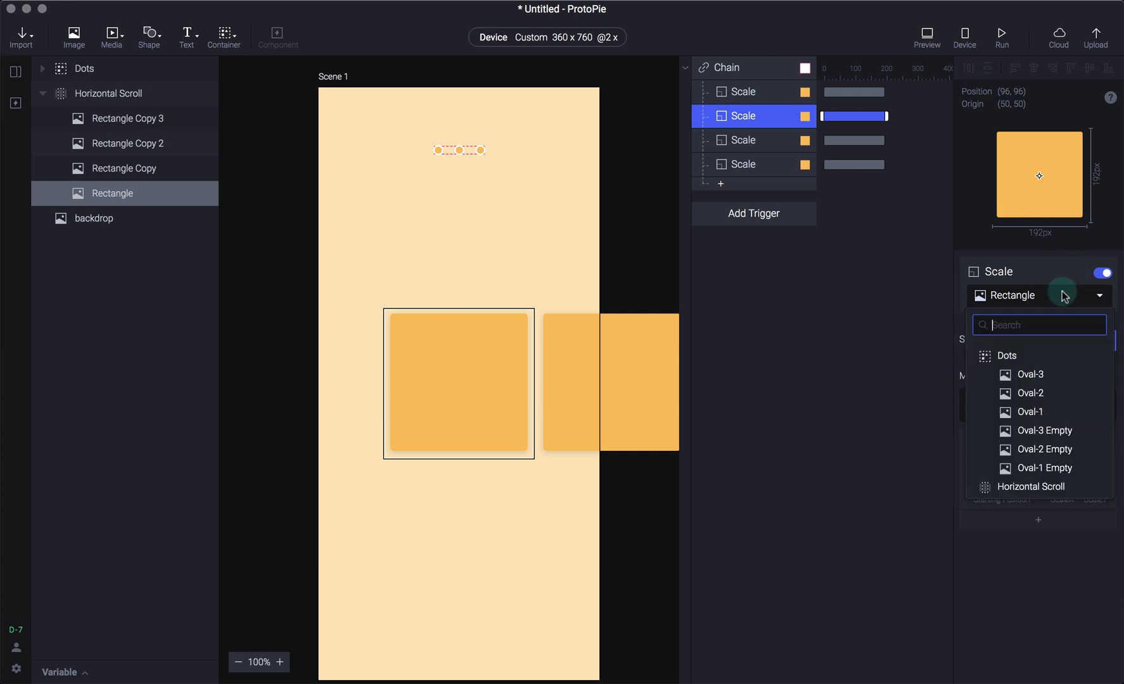
{"action": "scroll", "coordinate": [1060, 442], "scroll_direction": "down", "scroll_amount": 3}
{"action": "left_click", "coordinate": [1059, 431]}
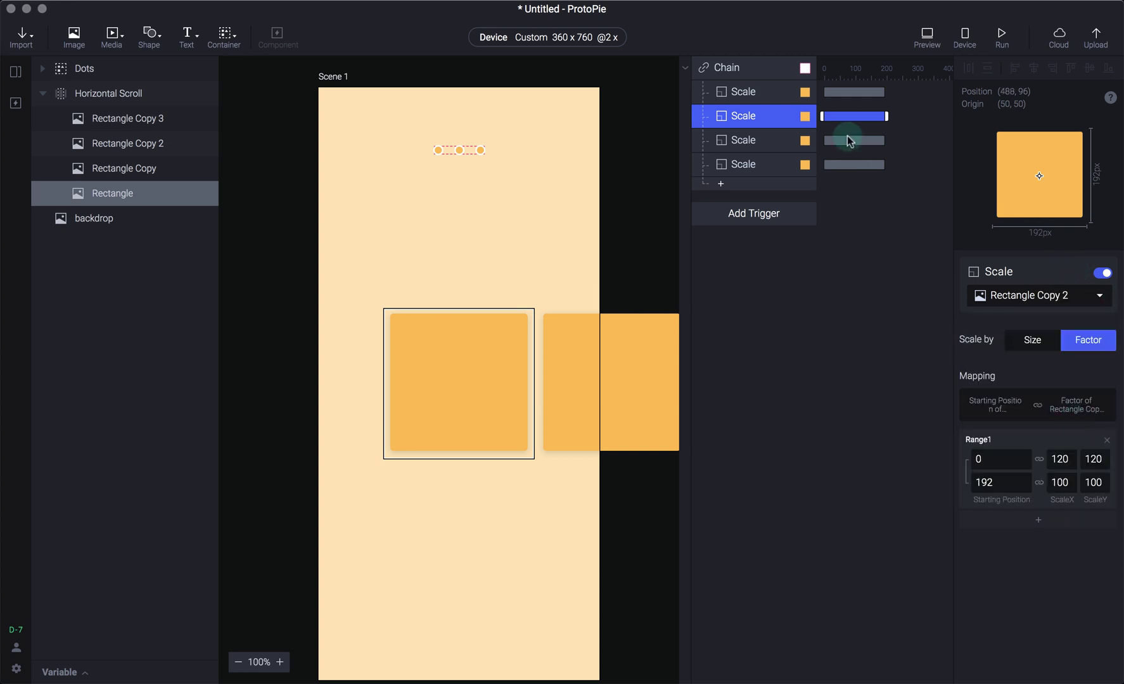
Step: Change the target of the third Scale response under the Chain trigger to Rectangle Copy 3
{"action": "left_click", "coordinate": [766, 140]}
{"action": "left_click", "coordinate": [1064, 296]}
{"action": "scroll", "coordinate": [1063, 446], "scroll_direction": "down", "scroll_amount": 3}
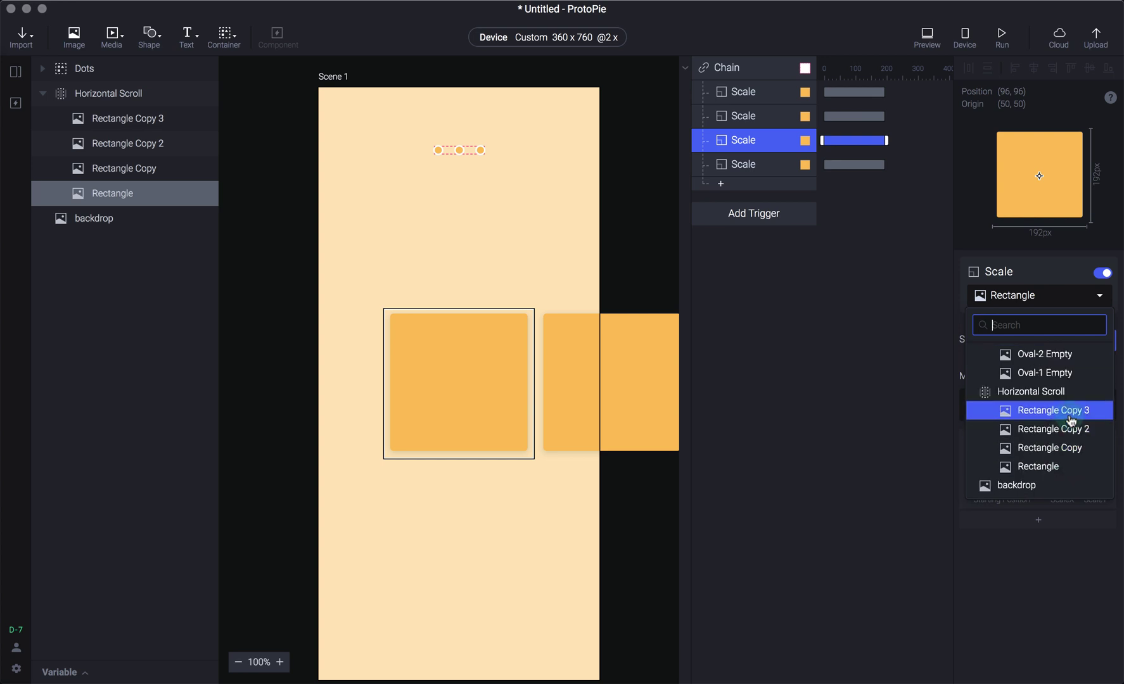
{"action": "left_click", "coordinate": [1056, 410]}
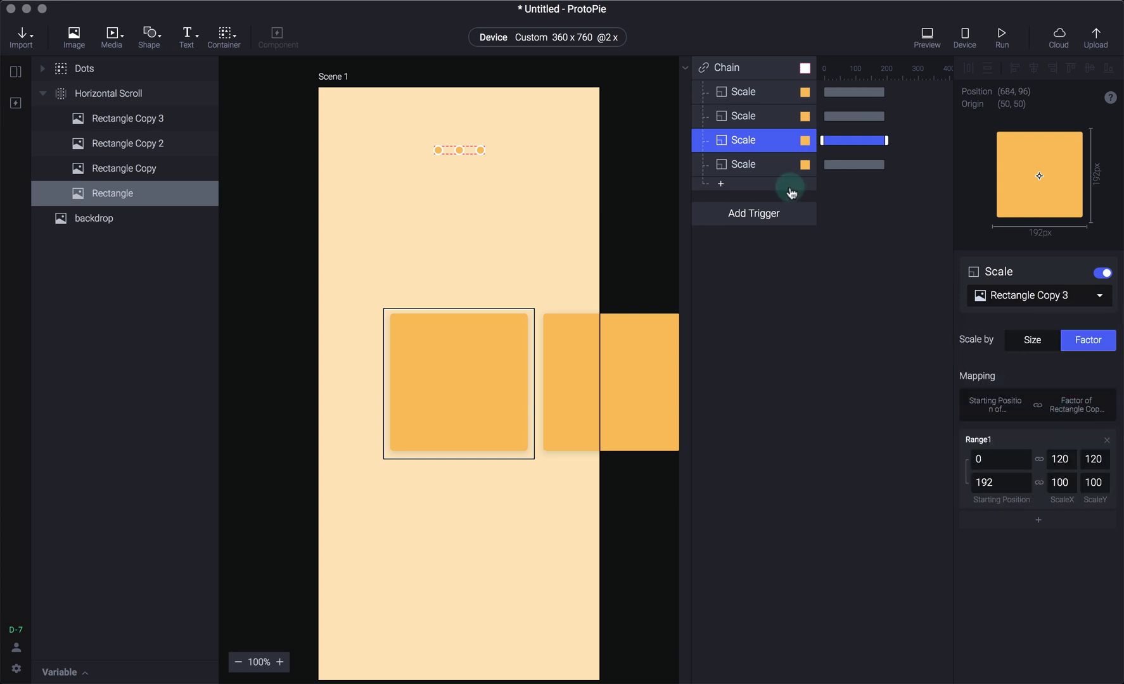
Step: Move the last Scale response to second place under the Chain trigger and set its target to Rectangle Copy
{"action": "left_click", "coordinate": [761, 164]}
{"action": "left_click_drag", "start_coordinate": [759, 162], "coordinate": [753, 112]}
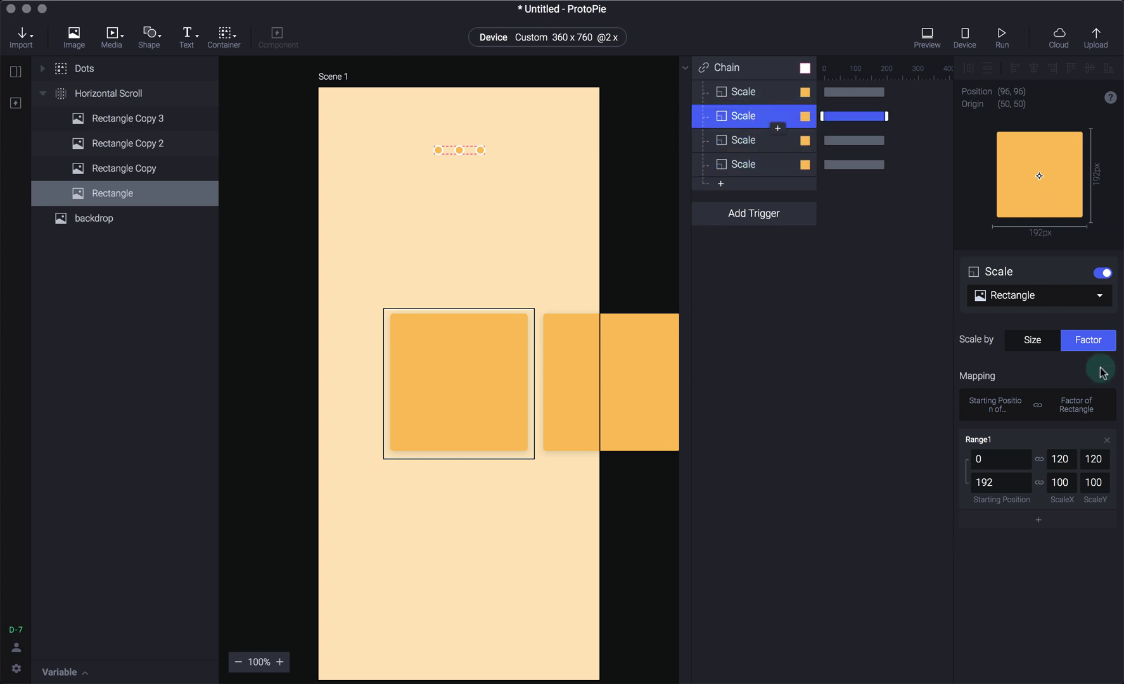
{"action": "left_click", "coordinate": [1034, 302]}
{"action": "scroll", "coordinate": [1065, 443], "scroll_direction": "down", "scroll_amount": 3}
{"action": "left_click", "coordinate": [1071, 452]}
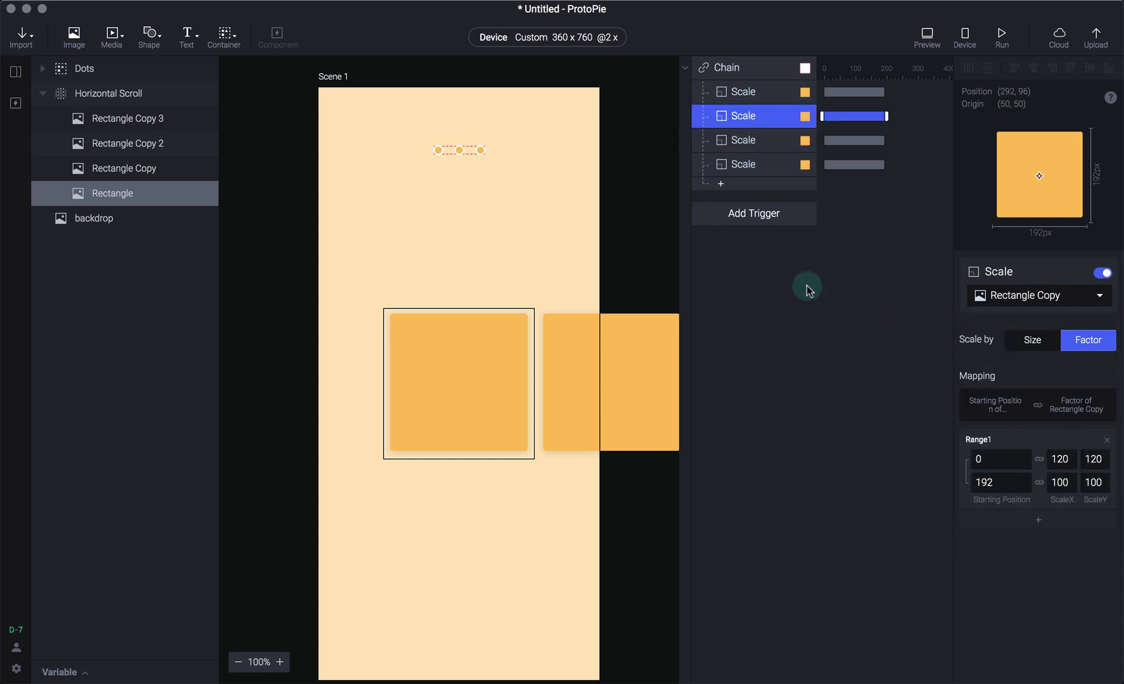
{"action": "left_click", "coordinate": [813, 301]}
Step: Set the starting position range of Rectangle Copy's Scale response to 192 through 192+192 (384)
{"action": "left_click", "coordinate": [749, 116]}
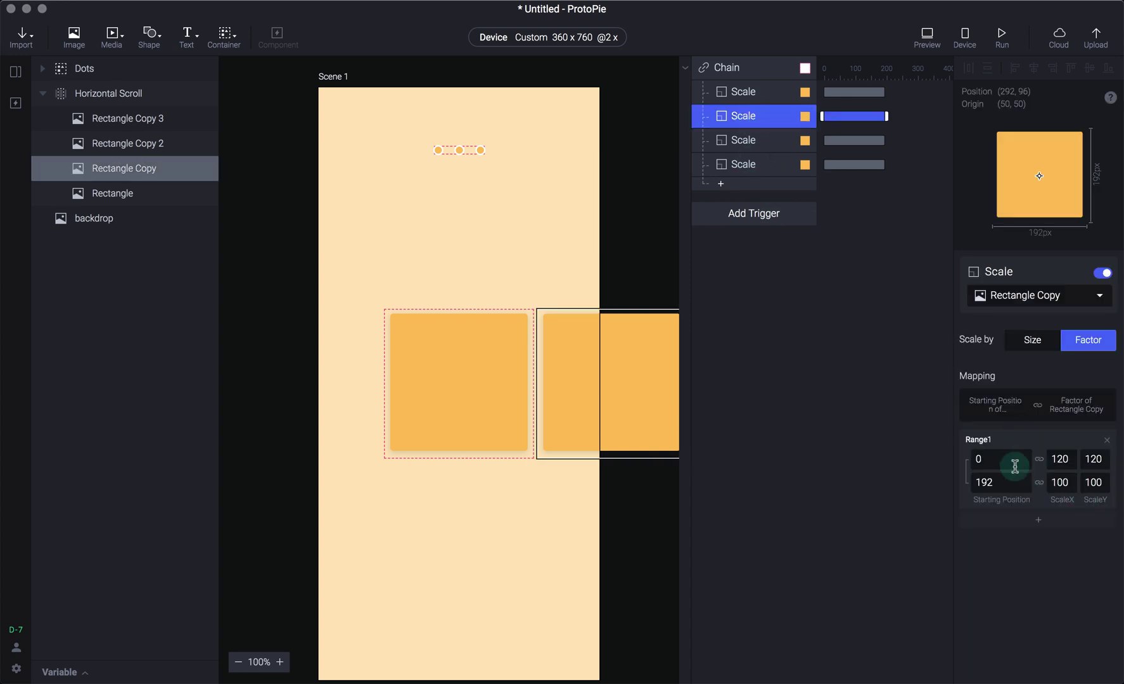
{"action": "left_click", "coordinate": [979, 461]}
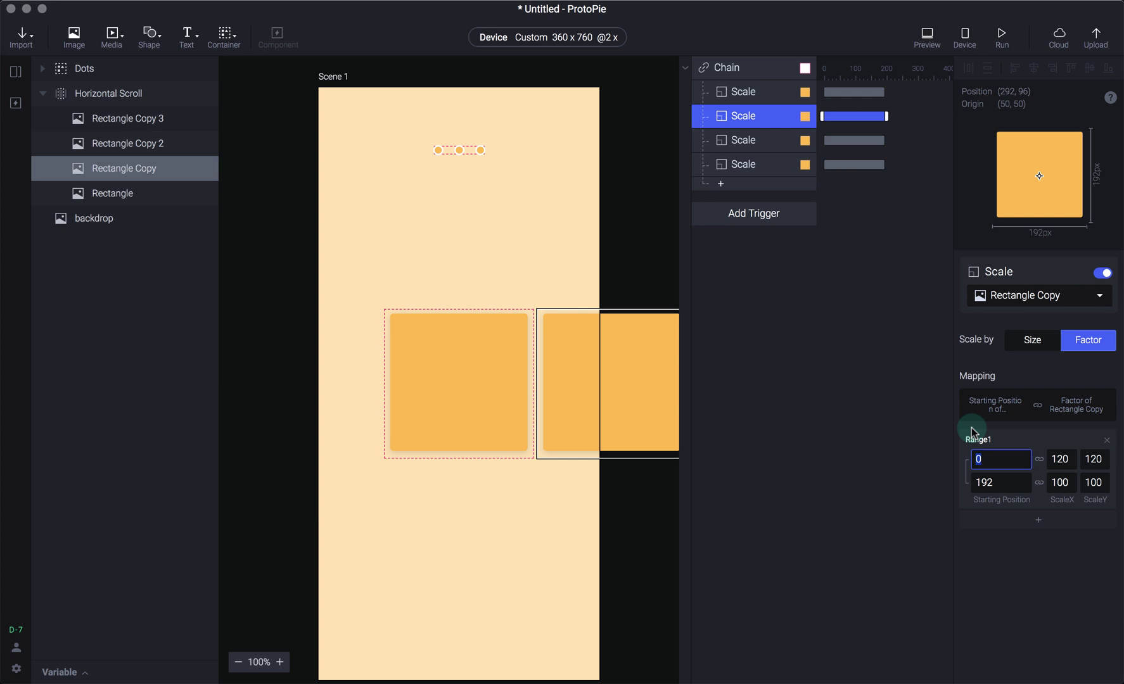
{"action": "type", "text": "192"}
{"action": "key", "text": "Tab"}
{"action": "key", "text": "Tab"}
{"action": "key", "text": "Tab"}
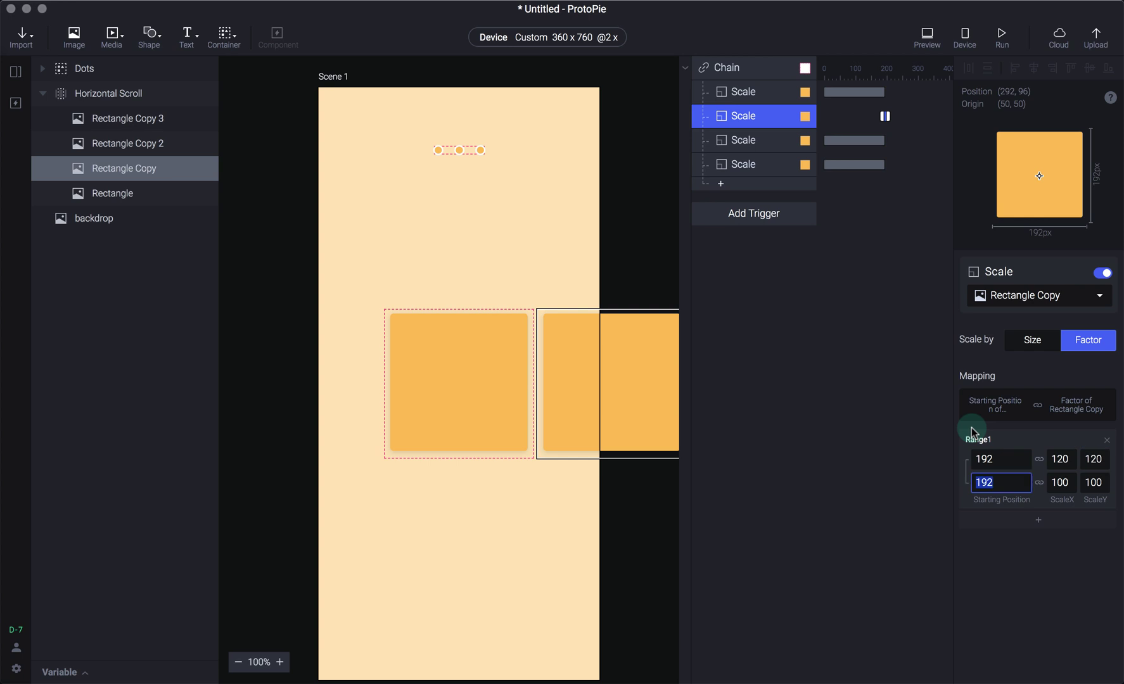
{"action": "type", "text": "192+"}
{"action": "type", "text": "192"}
{"action": "key", "text": "Tab"}
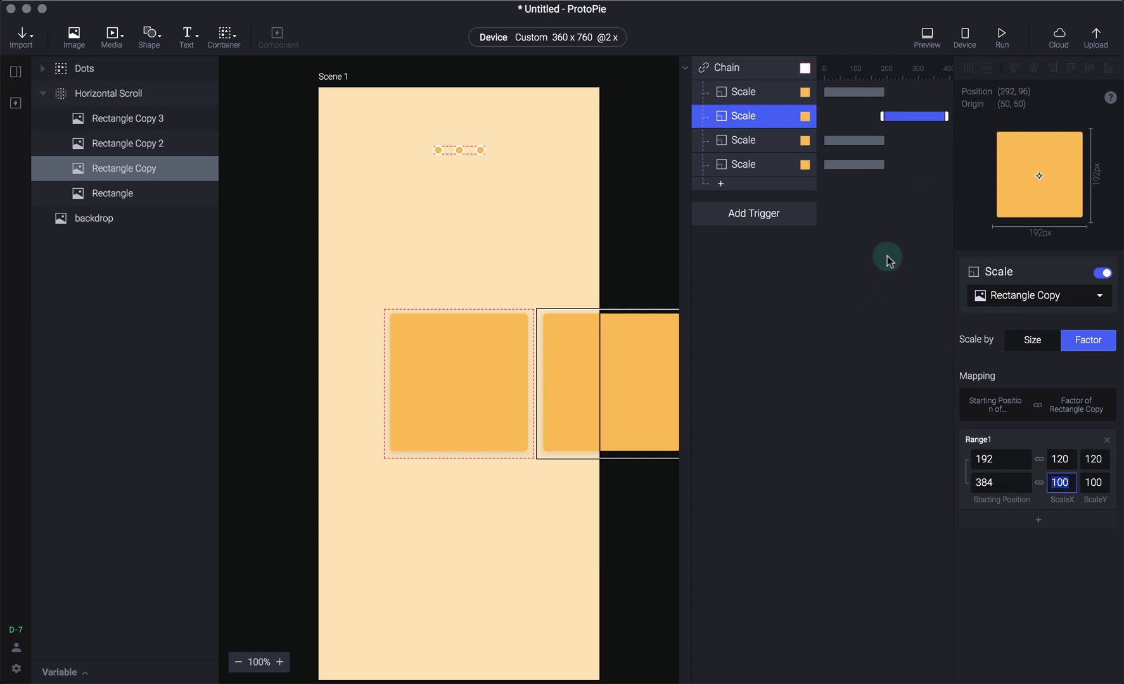
Step: Set the starting position range of Rectangle Copy 2's Scale response to 384 (192*2) through 576
{"action": "left_click", "coordinate": [739, 143]}
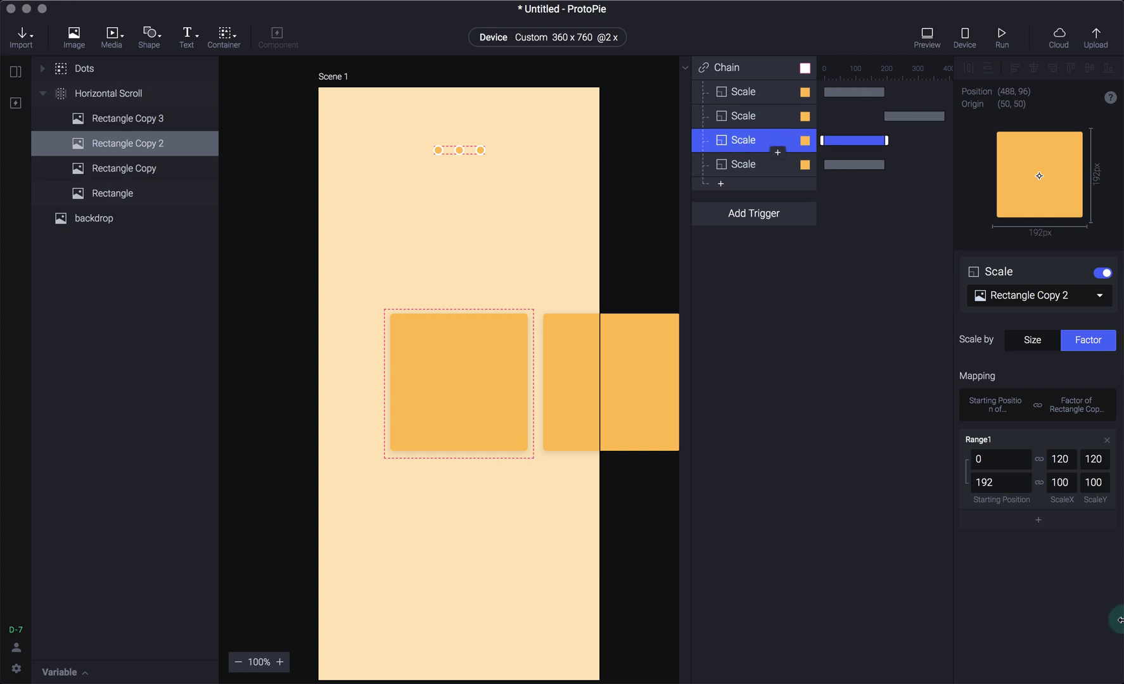
{"action": "left_click", "coordinate": [981, 458]}
{"action": "type", "text": "192"}
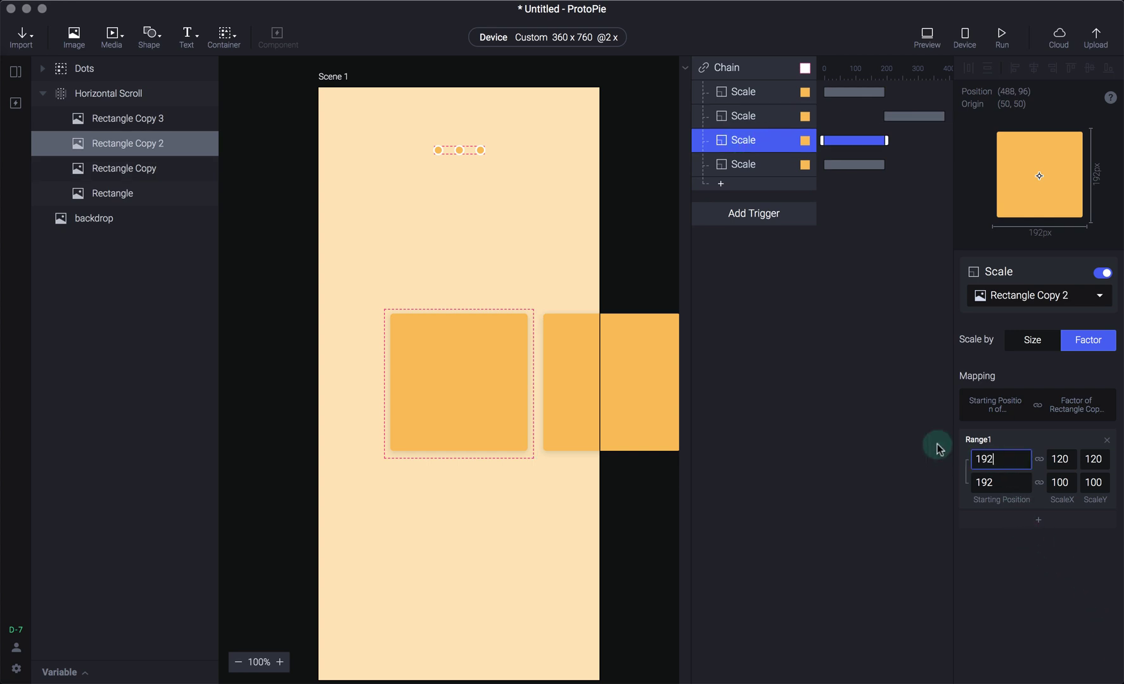
{"action": "type", "text": "*2"}
{"action": "key", "text": "Tab"}
{"action": "key", "text": "Tab"}
{"action": "key", "text": "Tab"}
{"action": "key", "text": "Tab"}
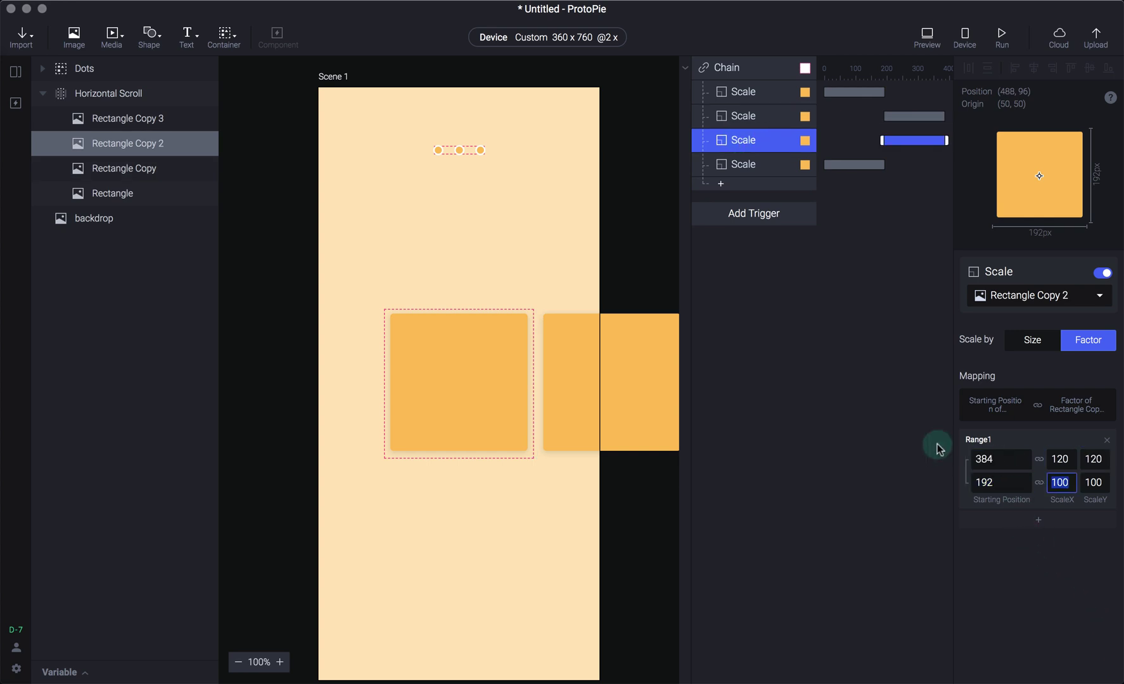
{"action": "key", "text": "shift+Tab"}
{"action": "type", "text": "192*2"}
{"action": "key", "text": "Tab"}
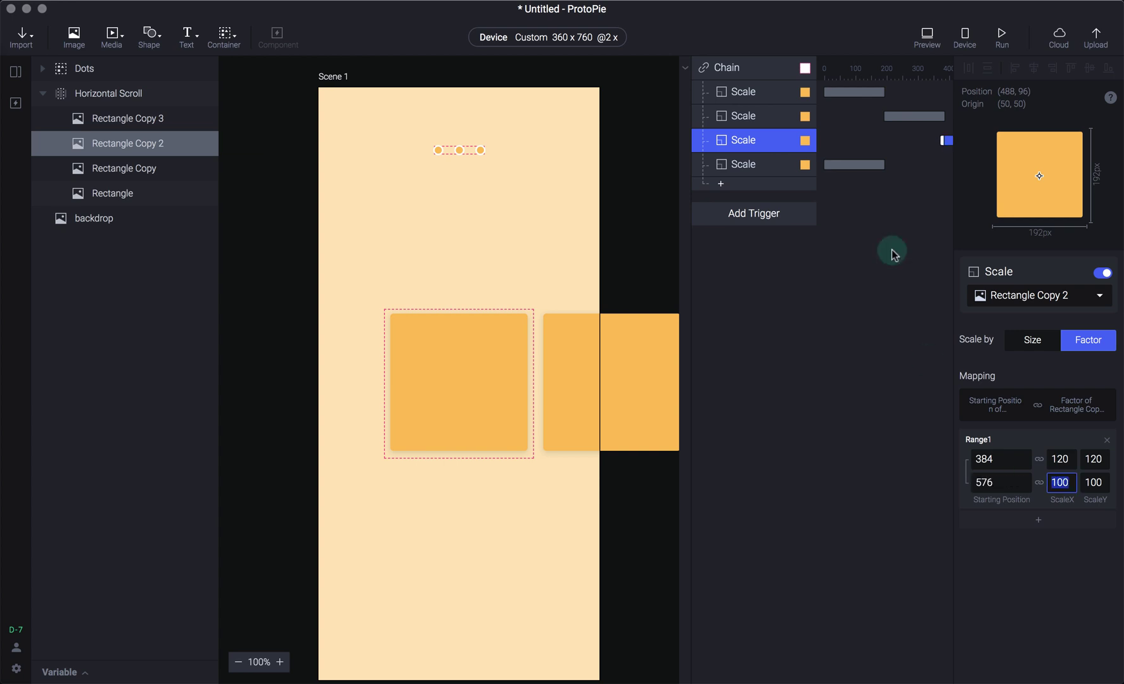
Step: Set the starting position range of Rectangle Copy 3's Scale response to 192*3 (576) through 192*4 (768), and deselect the response
{"action": "left_click", "coordinate": [772, 176]}
{"action": "left_click", "coordinate": [993, 452]}
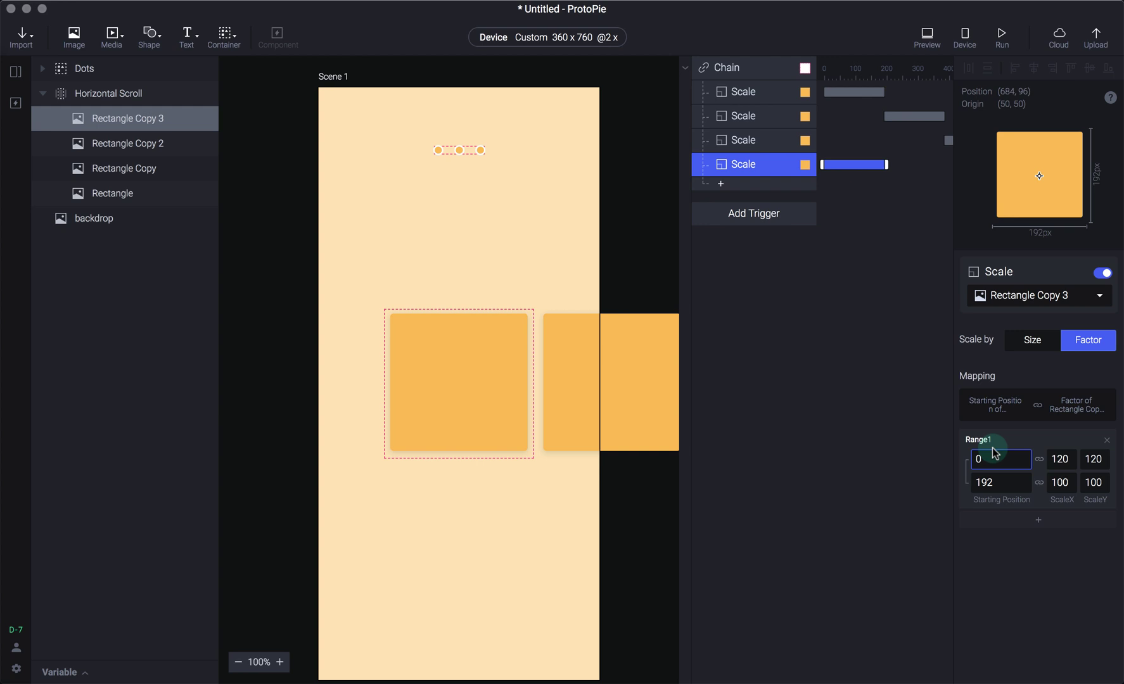
{"action": "type", "text": "192*3"}
{"action": "key", "text": "Tab"}
{"action": "type", "text": "192*4"}
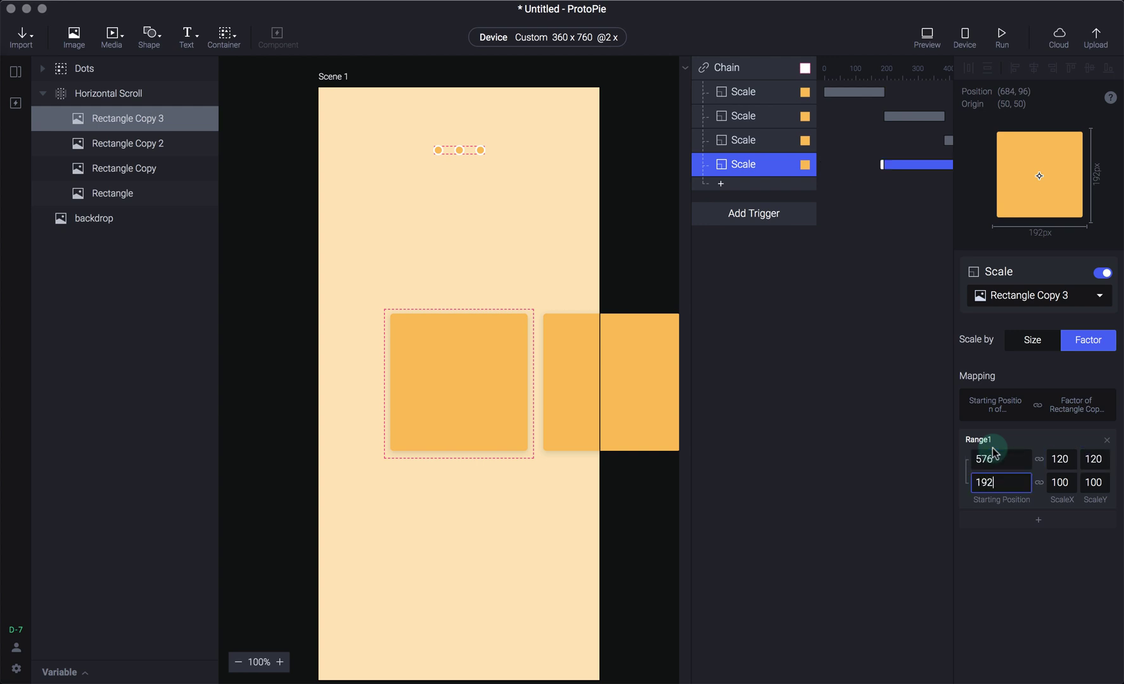
{"action": "key", "text": "Tab"}
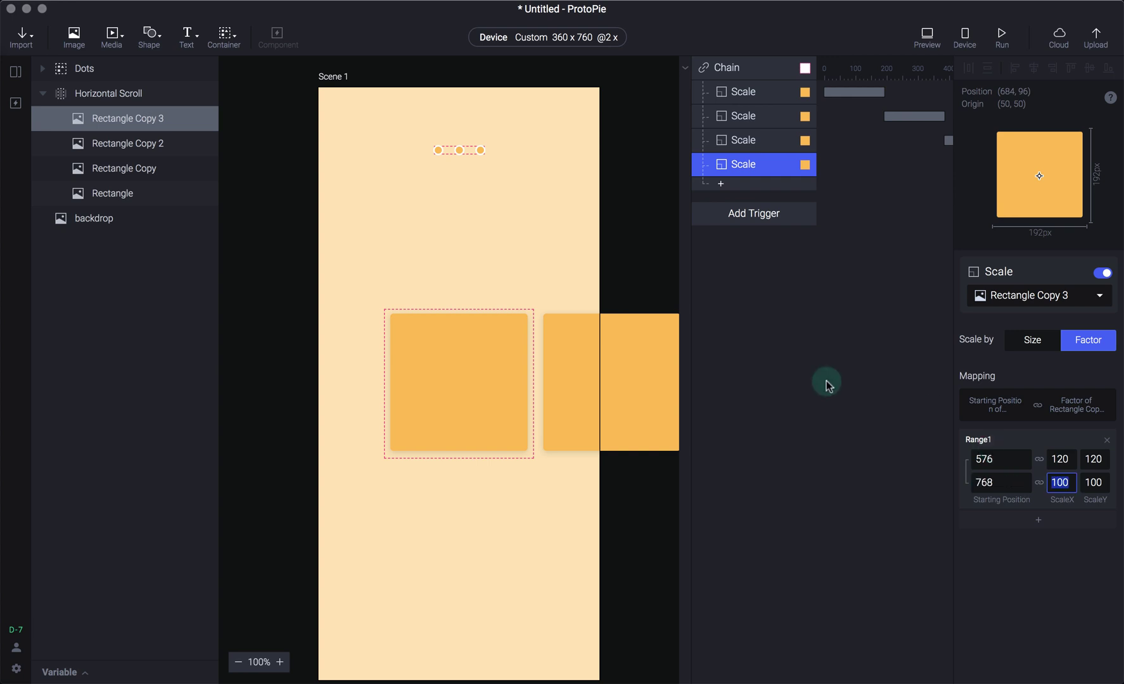
{"action": "left_click", "coordinate": [788, 417]}
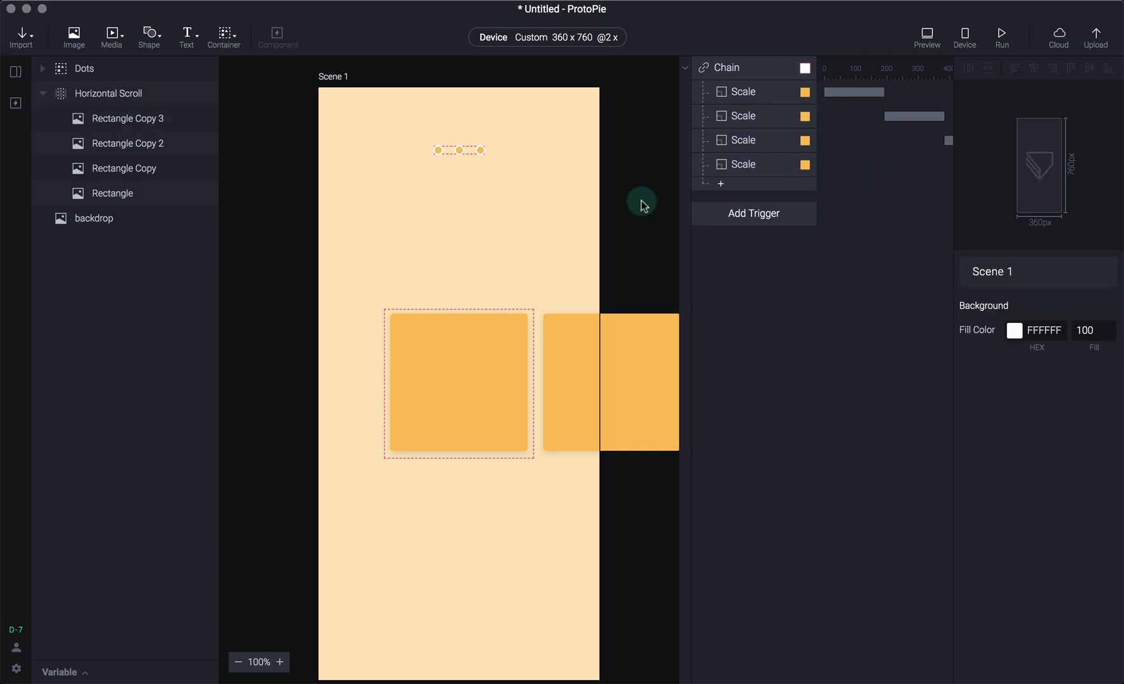
Step: Widen the response timeline to show all four Scale ranges, and review the mapping ranges of the Rectangle and Rectangle Copy responses
{"action": "left_click_drag", "start_coordinate": [679, 211], "coordinate": [499, 198]}
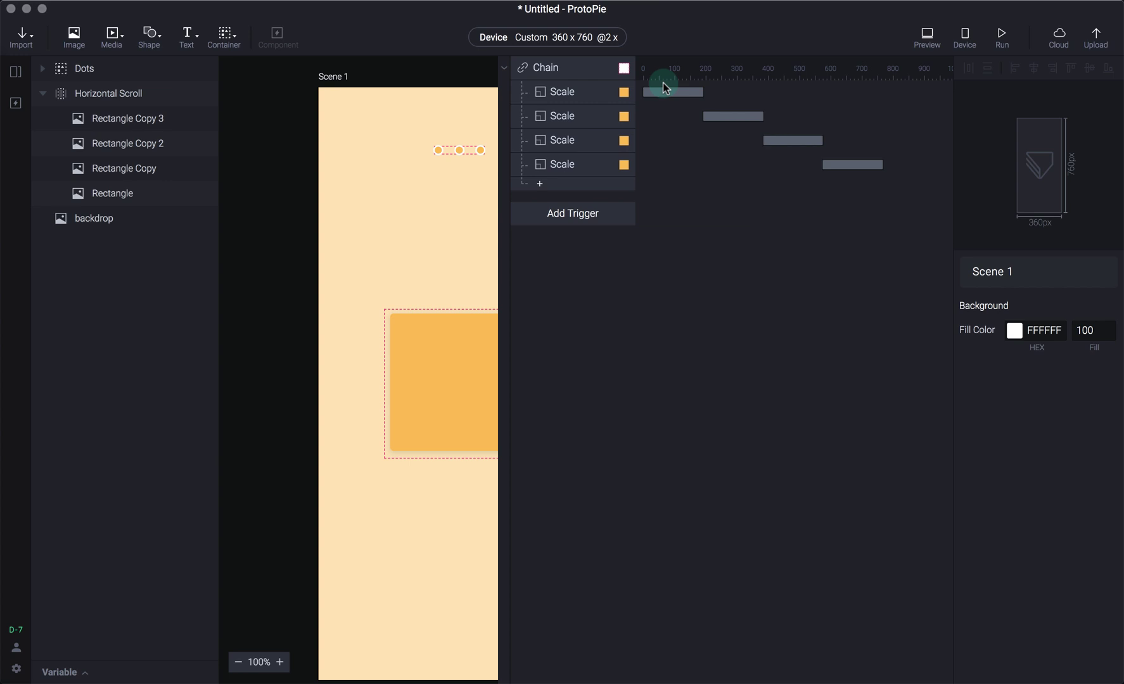
{"action": "left_click", "coordinate": [574, 95]}
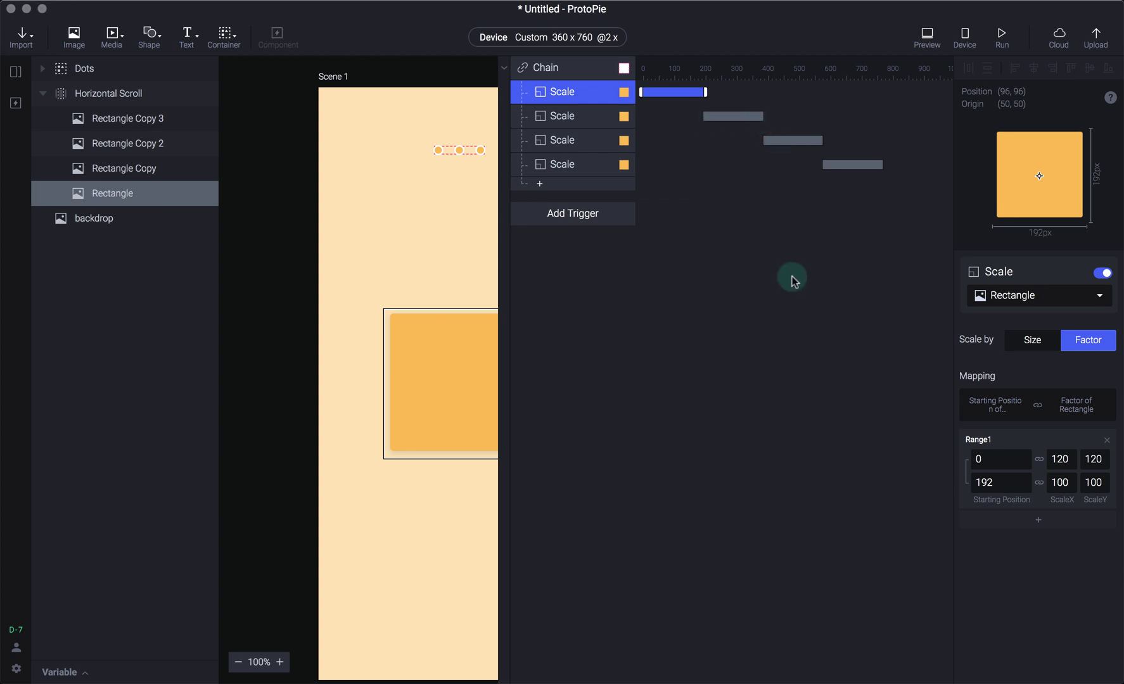
{"action": "left_click", "coordinate": [569, 118]}
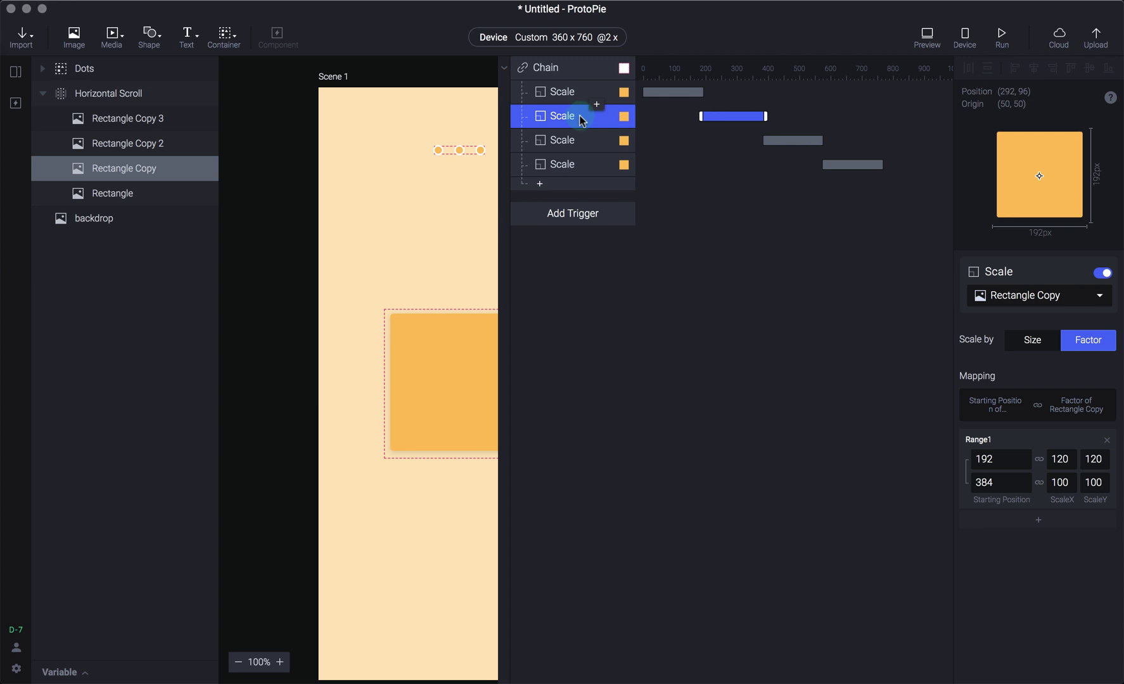
{"action": "left_click", "coordinate": [988, 459]}
{"action": "left_click", "coordinate": [999, 484]}
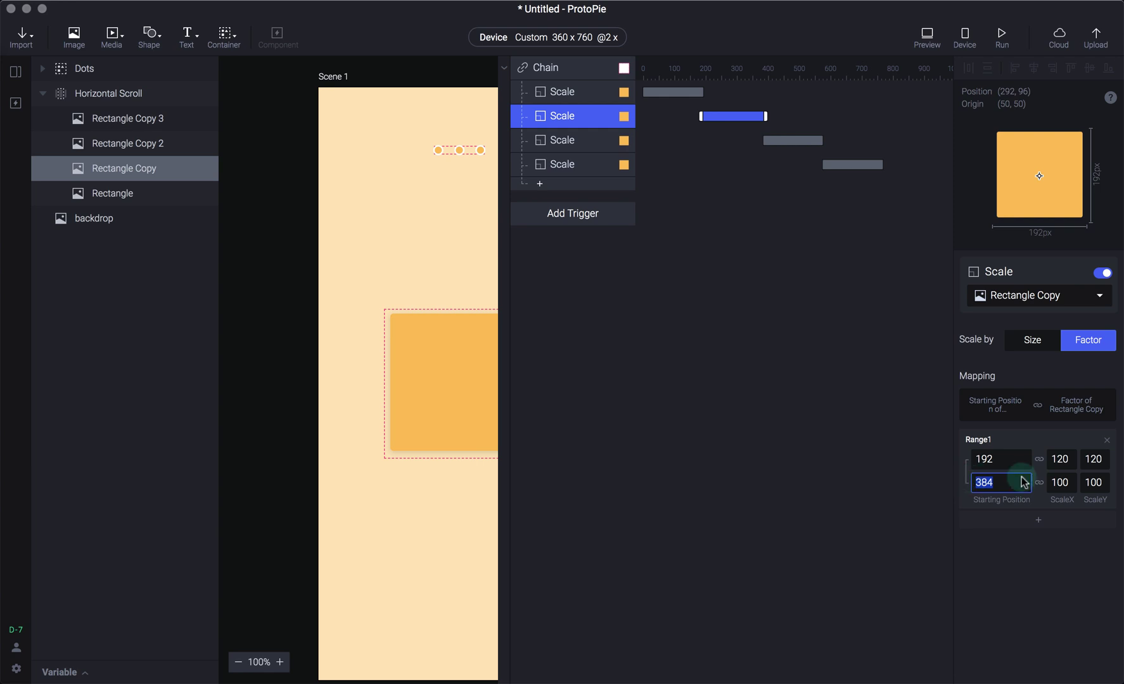
Step: Set Rectangle Copy's scale factors to 100 on both axes at position 192 and 120 on both axes at 384
{"action": "left_click", "coordinate": [1070, 459]}
{"action": "type", "text": "100"}
{"action": "key", "text": "Tab"}
{"action": "type", "text": "100"}
{"action": "key", "text": "Tab"}
{"action": "key", "text": "Tab"}
{"action": "type", "text": "1"}
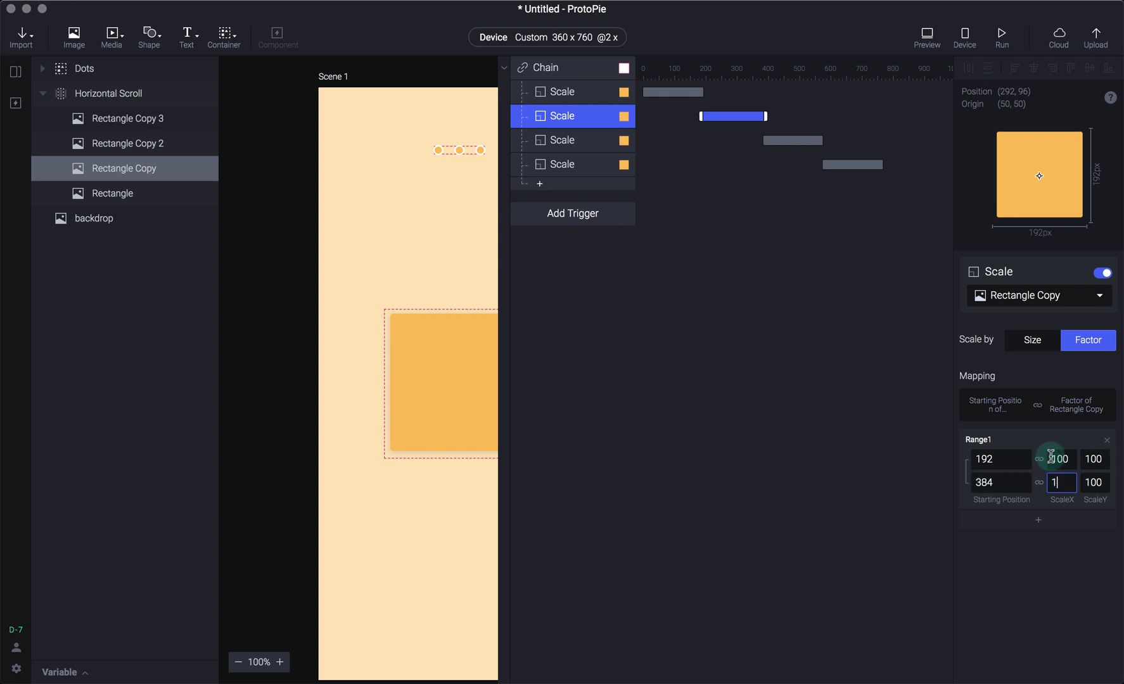
{"action": "key", "text": "Tab"}
{"action": "type", "text": "120"}
{"action": "key", "text": "Return"}
Step: Test the card scaling by swiping the cards in the preview, and return to the editor
{"action": "key", "text": "super+p"}
{"action": "left_click_drag", "start_coordinate": [1027, 282], "coordinate": [1006, 331]}
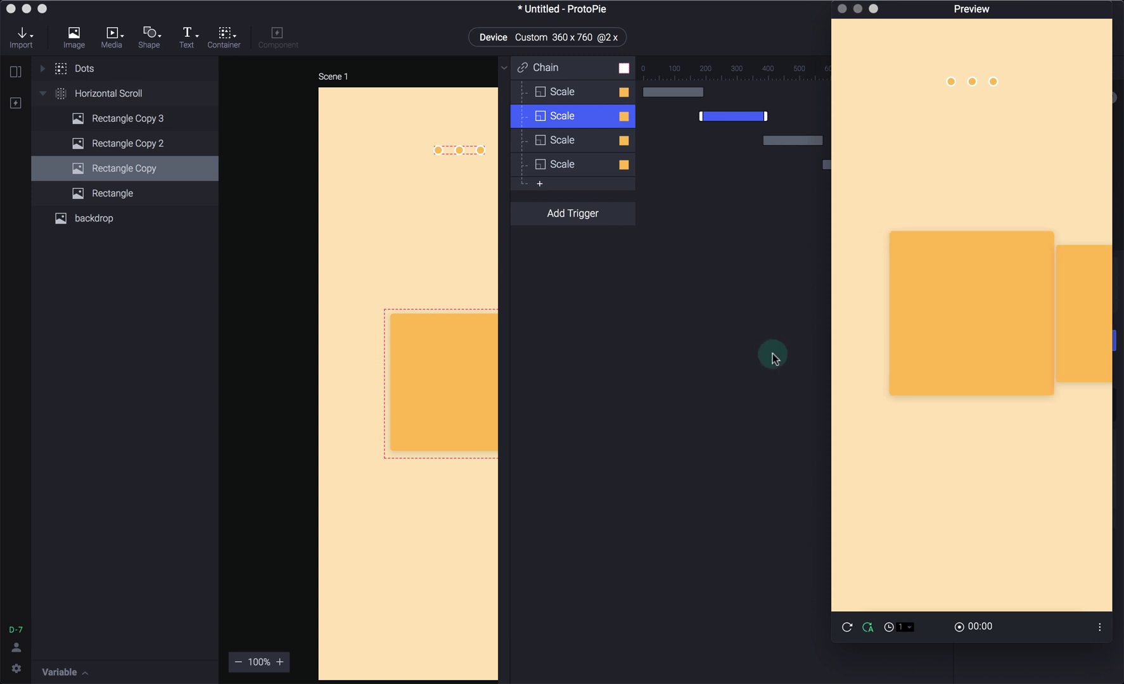
{"action": "left_click", "coordinate": [772, 355]}
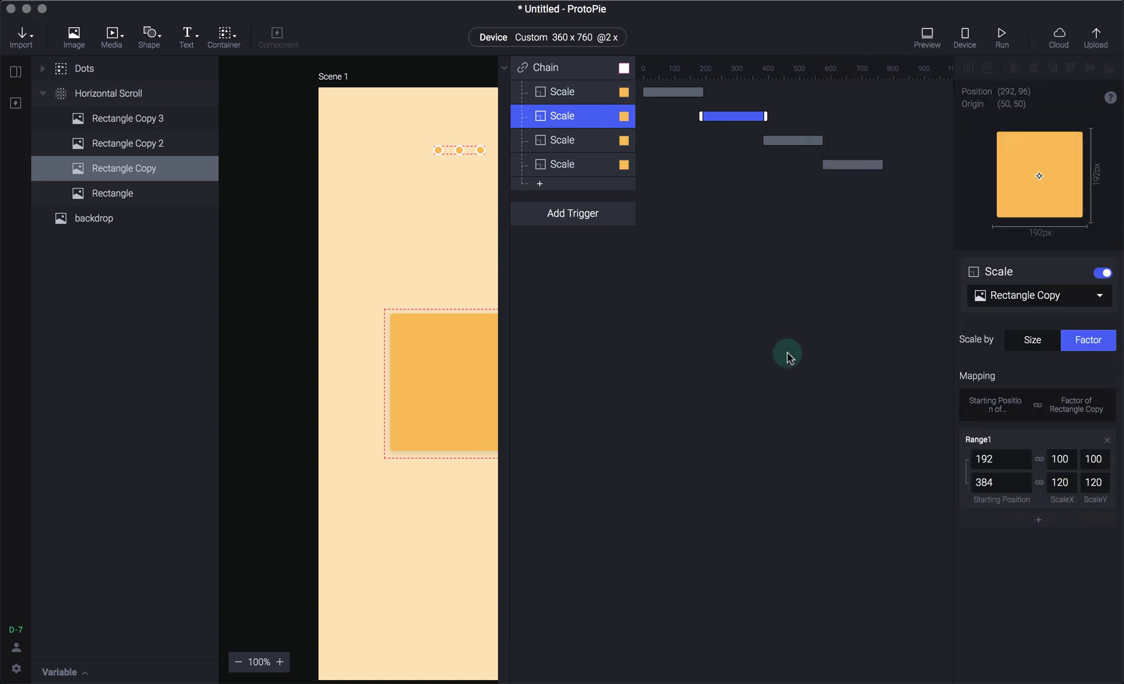
Step: Add a second range to Rectangle Copy's Scale response, mapping positions 0 to 192 to factors 100 to 120 on both axes
{"action": "left_click", "coordinate": [1039, 529]}
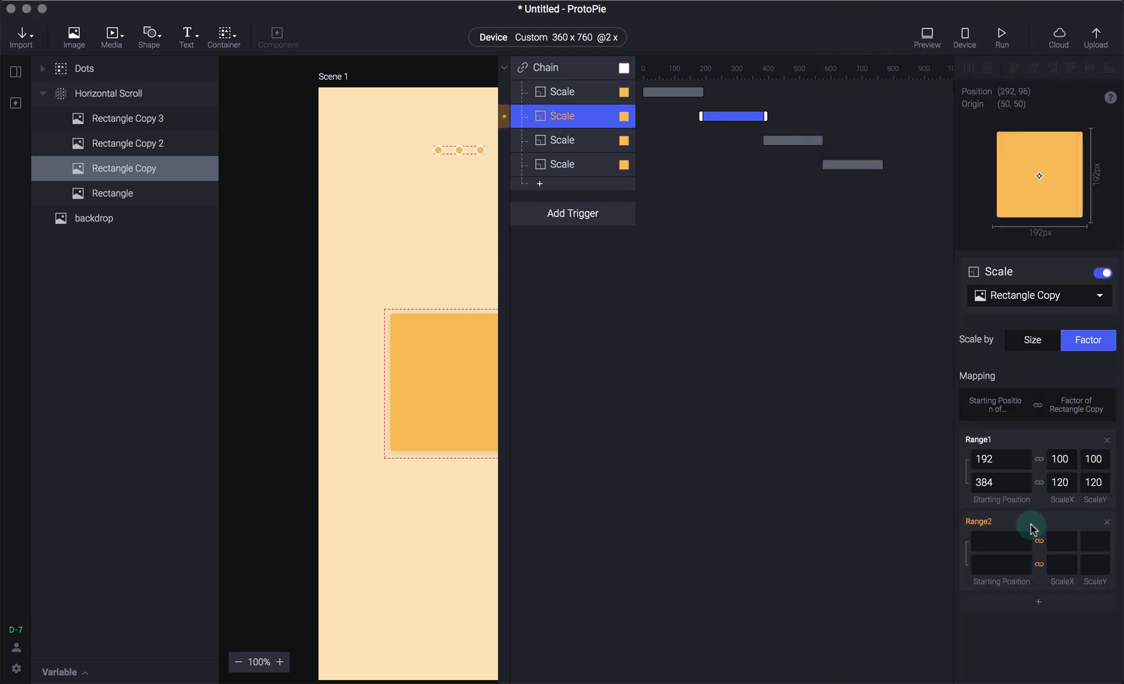
{"action": "left_click", "coordinate": [1006, 543]}
{"action": "type", "text": "0"}
{"action": "key", "text": "Tab"}
{"action": "type", "text": "192"}
{"action": "left_click", "coordinate": [1065, 542]}
{"action": "type", "text": "100"}
{"action": "key", "text": "Tab"}
{"action": "type", "text": "100"}
{"action": "key", "text": "Tab"}
{"action": "key", "text": "Tab"}
{"action": "key", "text": "Tab"}
{"action": "type", "text": "120"}
{"action": "key", "text": "Return"}
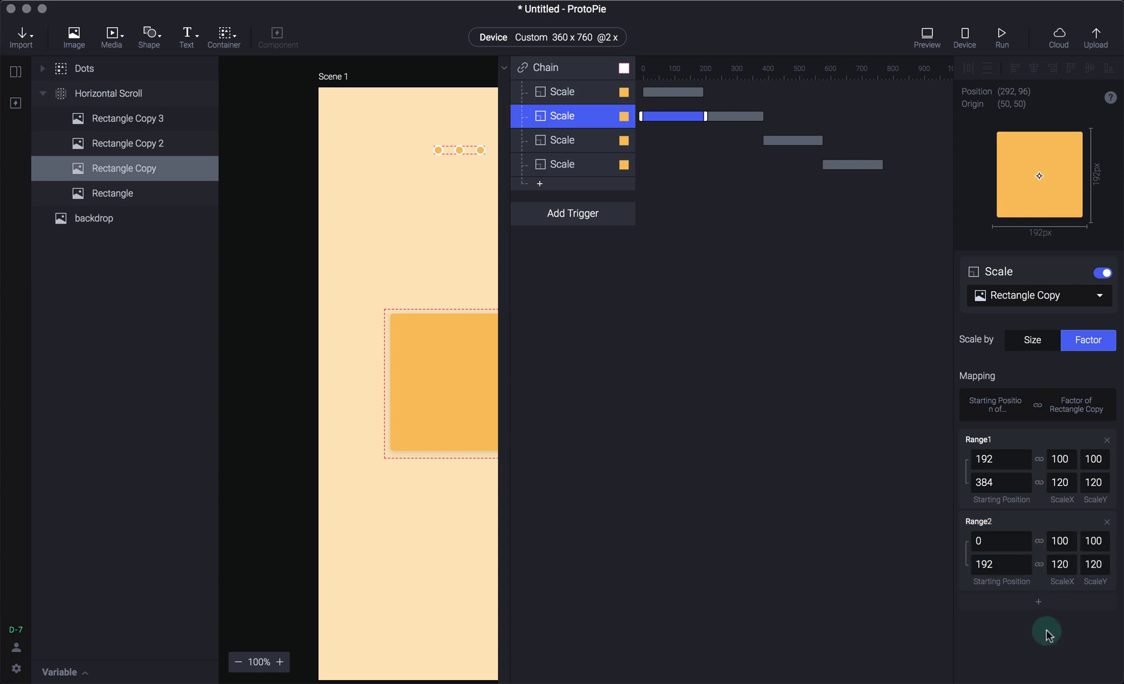
Step: Preview the prototype, swipe the cards to check Rectangle Copy's two-range scaling, and close the preview
{"action": "key", "text": "super+p"}
{"action": "left_click_drag", "start_coordinate": [1022, 369], "coordinate": [951, 333]}
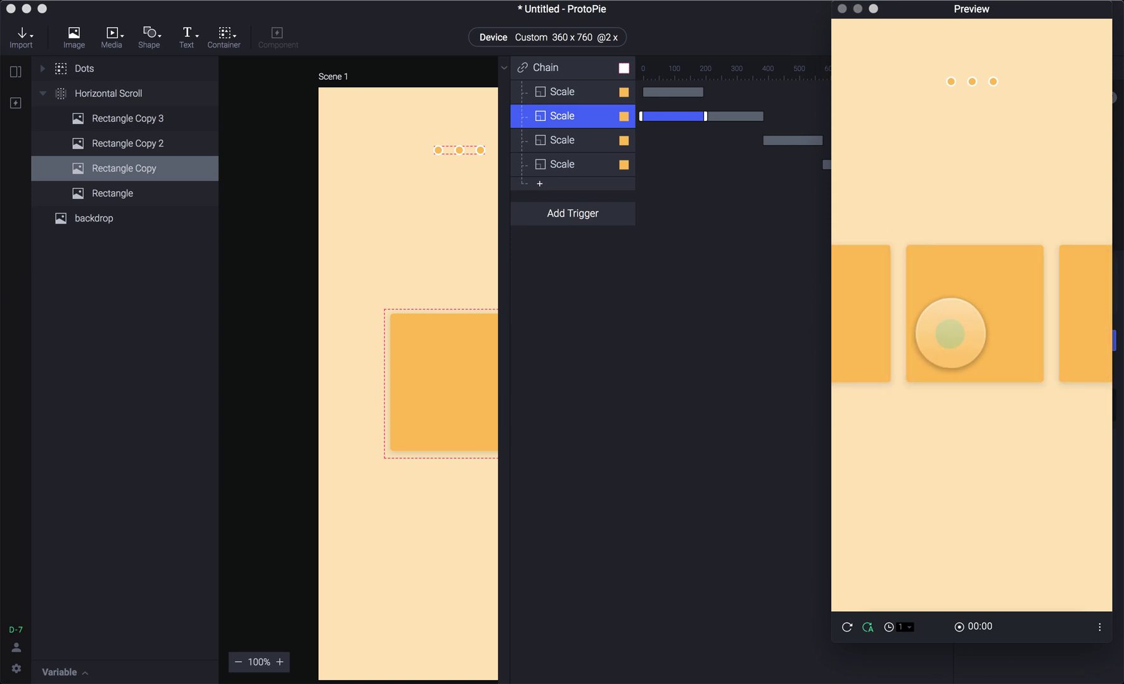
{"action": "key", "text": "super+p"}
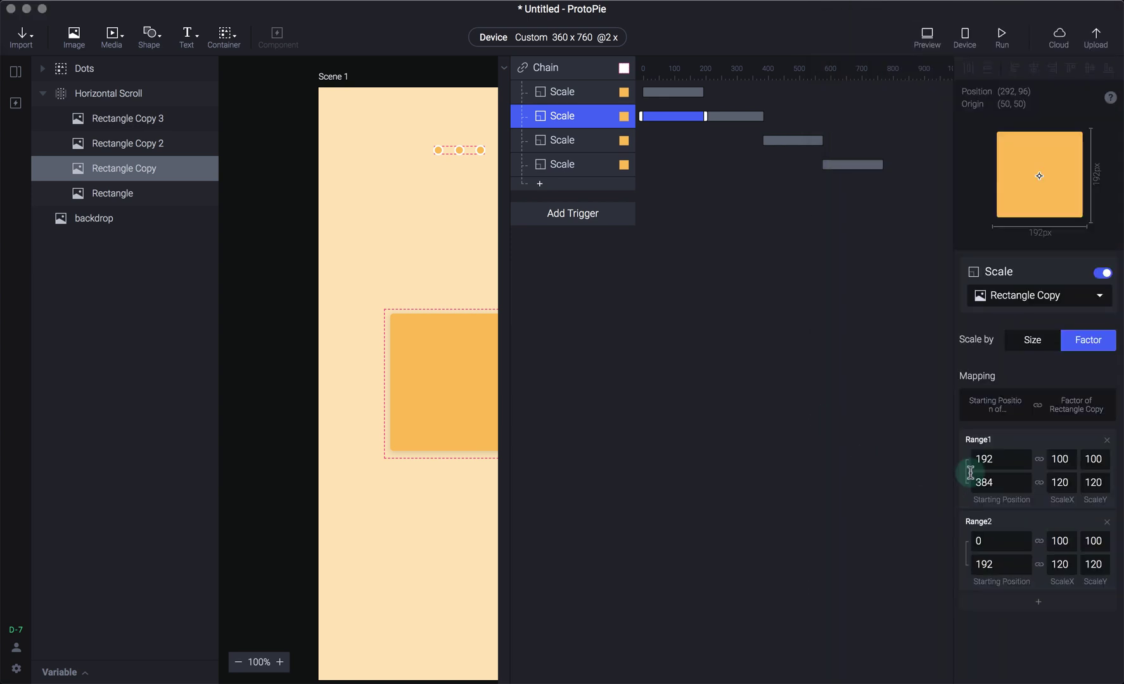
Step: Delete the first range of Rectangle Copy's Scale response and add a new one from position 192 to 192*2 (384)
{"action": "left_click", "coordinate": [1108, 441]}
{"action": "left_click", "coordinate": [1006, 521]}
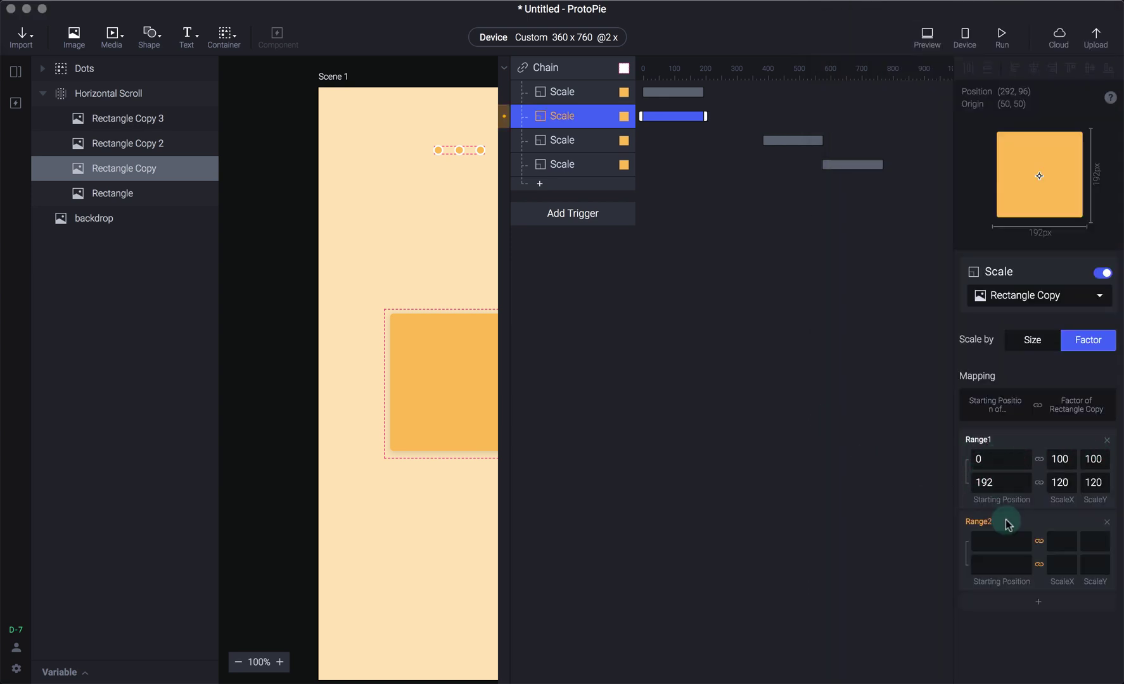
{"action": "left_click", "coordinate": [1003, 541]}
{"action": "key", "text": "Tab"}
{"action": "type", "text": "192"}
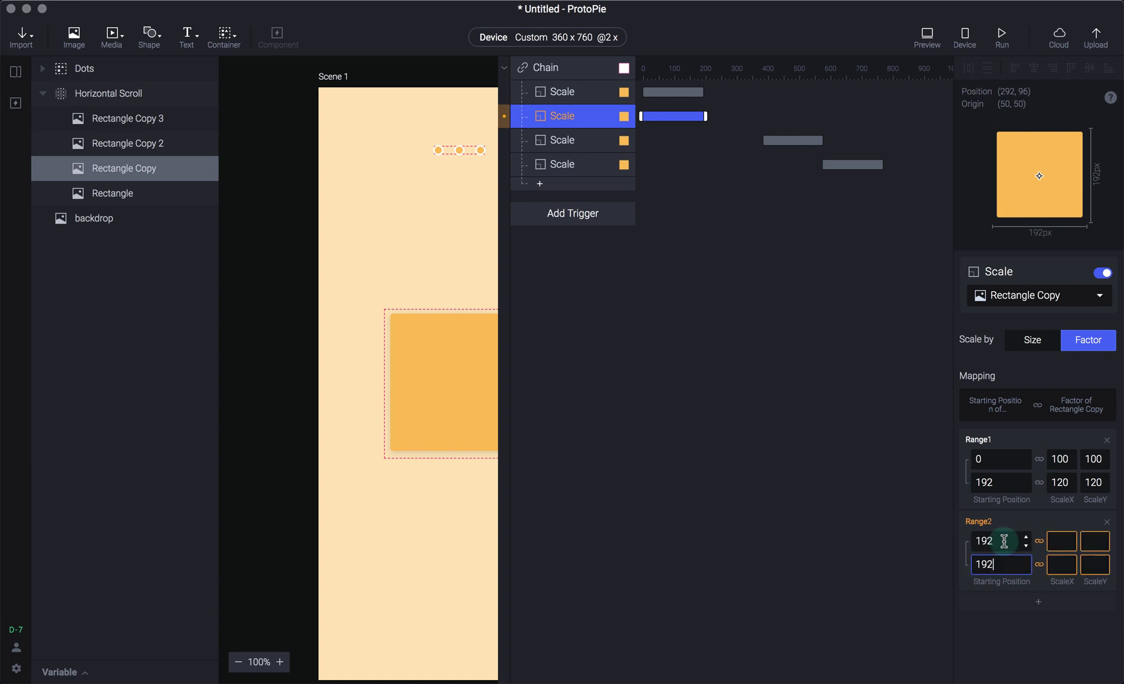
{"action": "type", "text": "*2"}
{"action": "key", "text": "Tab"}
Step: Set the scale factors of Rectangle Copy's second range to 120 on both axes at 192 and 100 on both axes at 384
{"action": "left_click", "coordinate": [1062, 541]}
{"action": "type", "text": "120"}
{"action": "key", "text": "Tab"}
{"action": "type", "text": "120"}
{"action": "key", "text": "Tab"}
{"action": "key", "text": "Tab"}
{"action": "type", "text": "1"}
{"action": "key", "text": "Tab"}
{"action": "type", "text": "100"}
{"action": "key", "text": "Return"}
Step: Test the growing and shrinking of the second card by swiping twice in the preview, and return to the editor
{"action": "key", "text": "super+p"}
{"action": "left_click_drag", "start_coordinate": [1013, 349], "coordinate": [928, 344]}
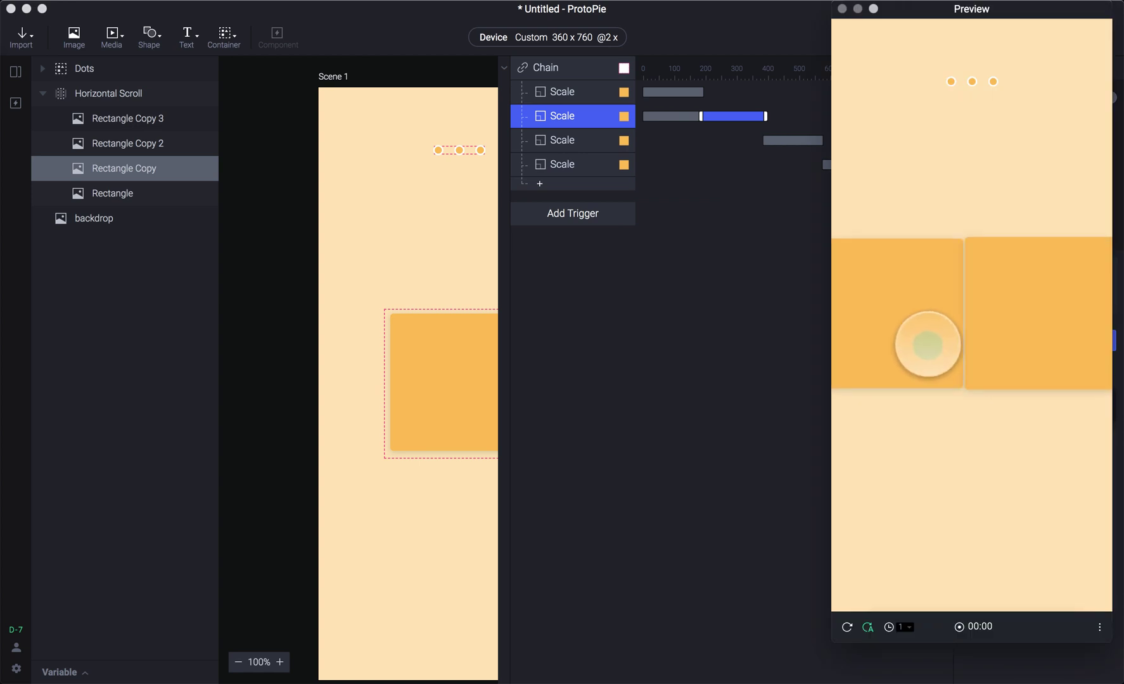
{"action": "left_click_drag", "start_coordinate": [1004, 342], "coordinate": [976, 326]}
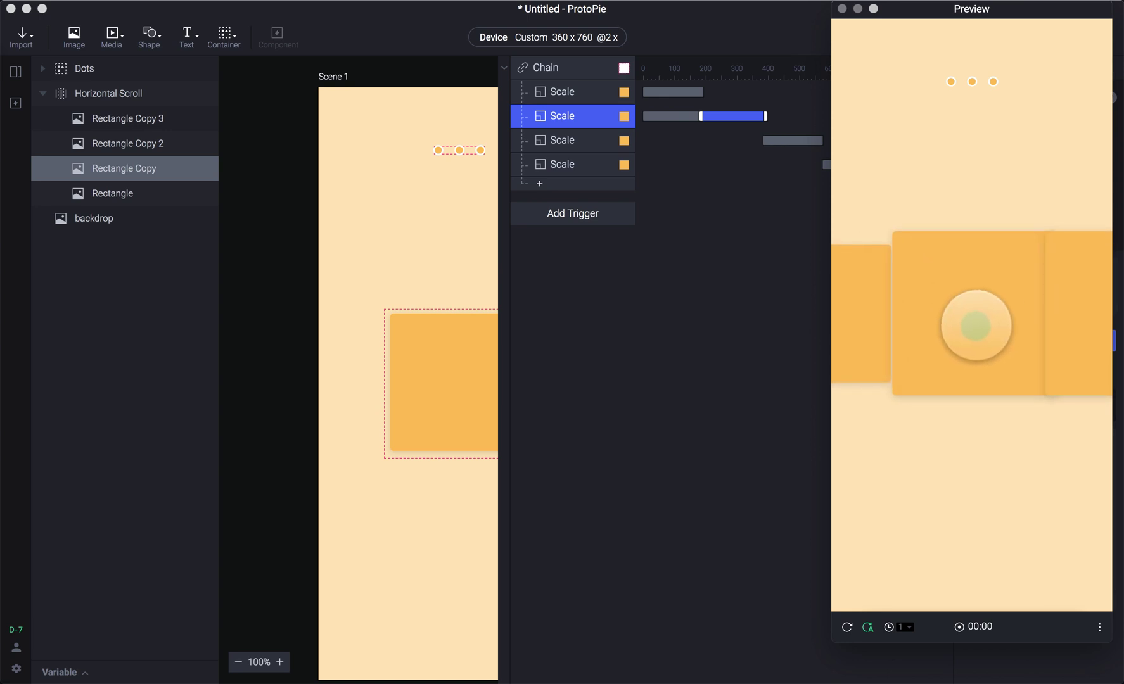
{"action": "left_click", "coordinate": [763, 305]}
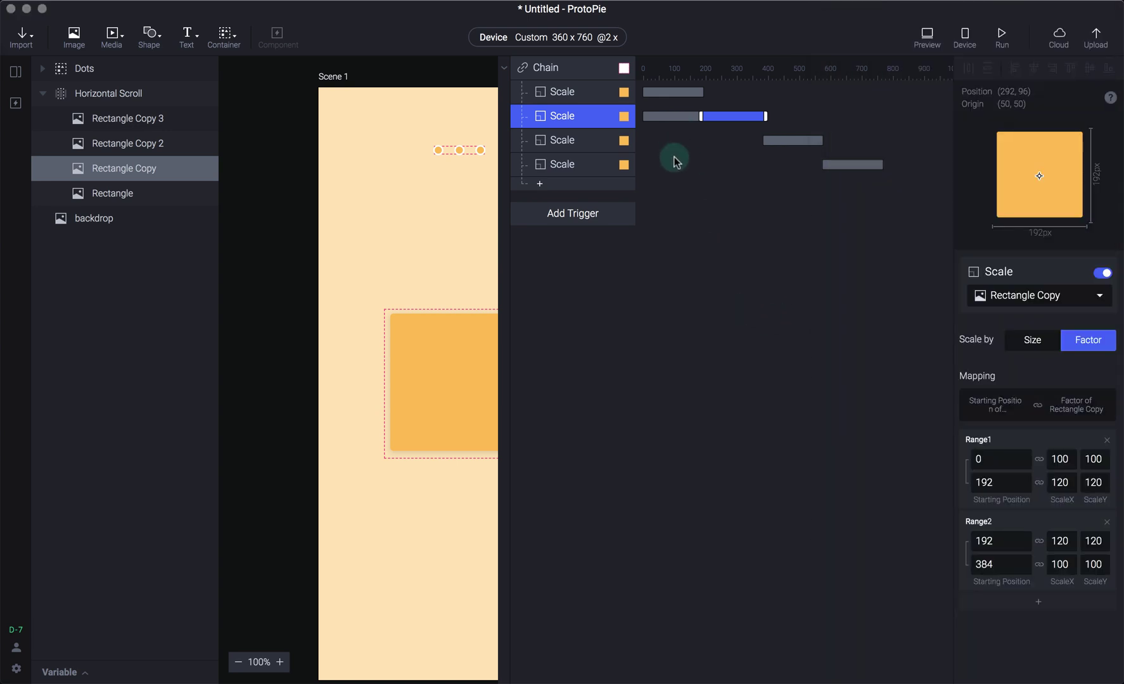
Step: Add a second range to Rectangle Copy 2's Scale response, running from position 192 to 192*2 (384)
{"action": "left_click", "coordinate": [592, 139]}
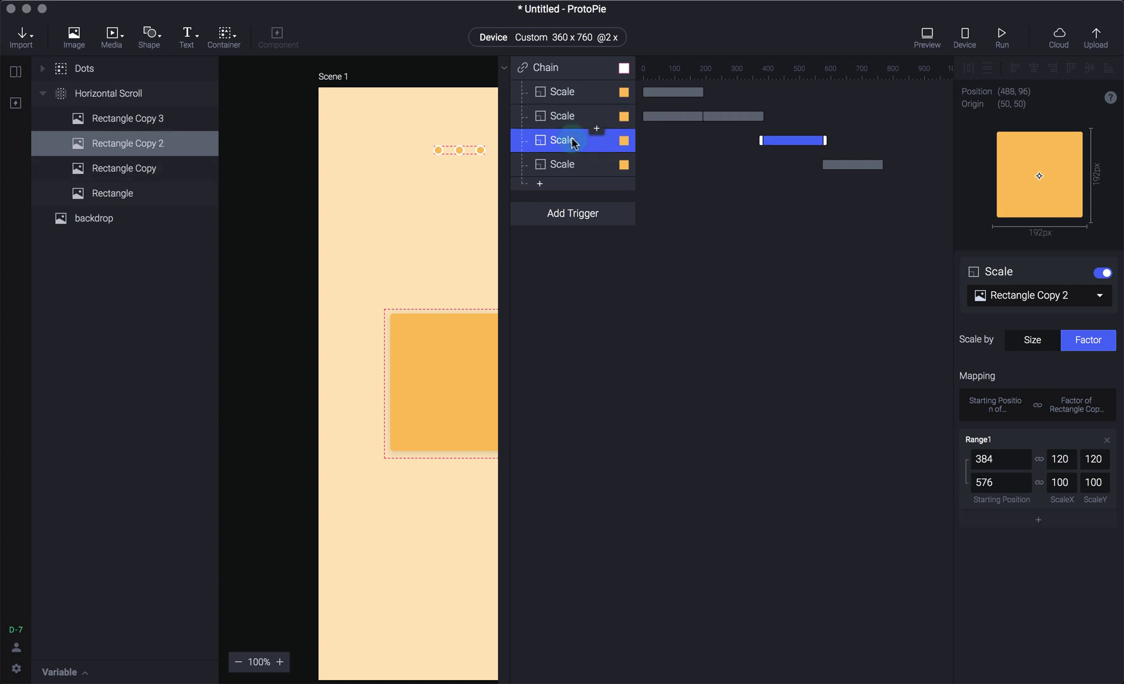
{"action": "left_click", "coordinate": [1027, 528]}
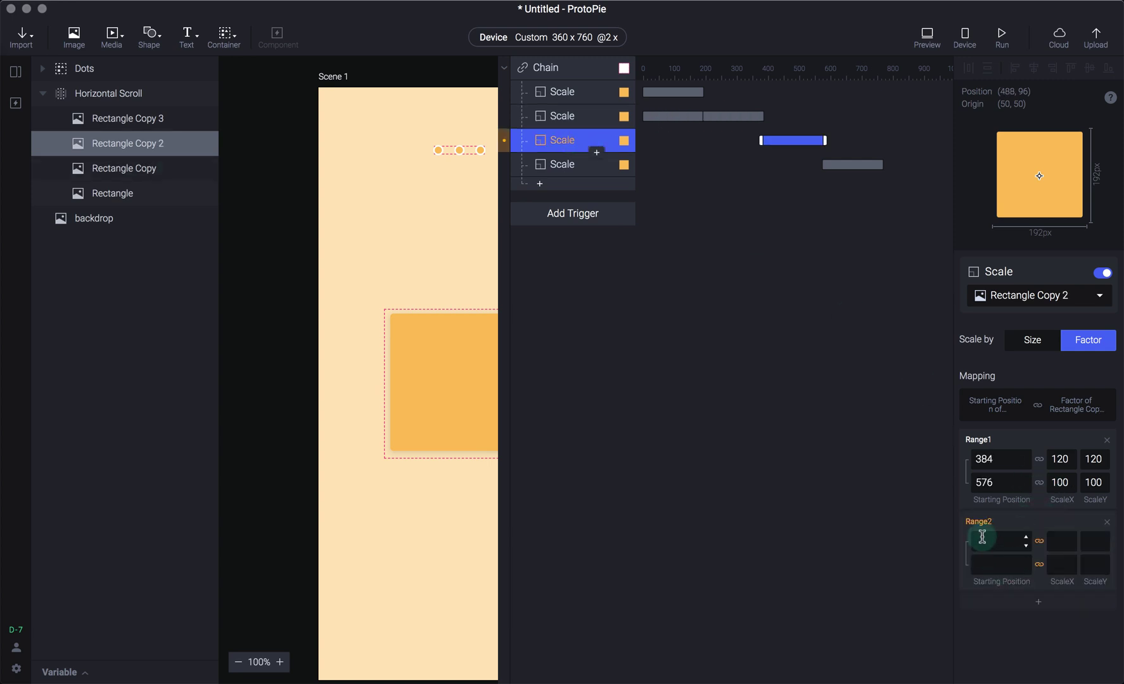
{"action": "left_click", "coordinate": [999, 536]}
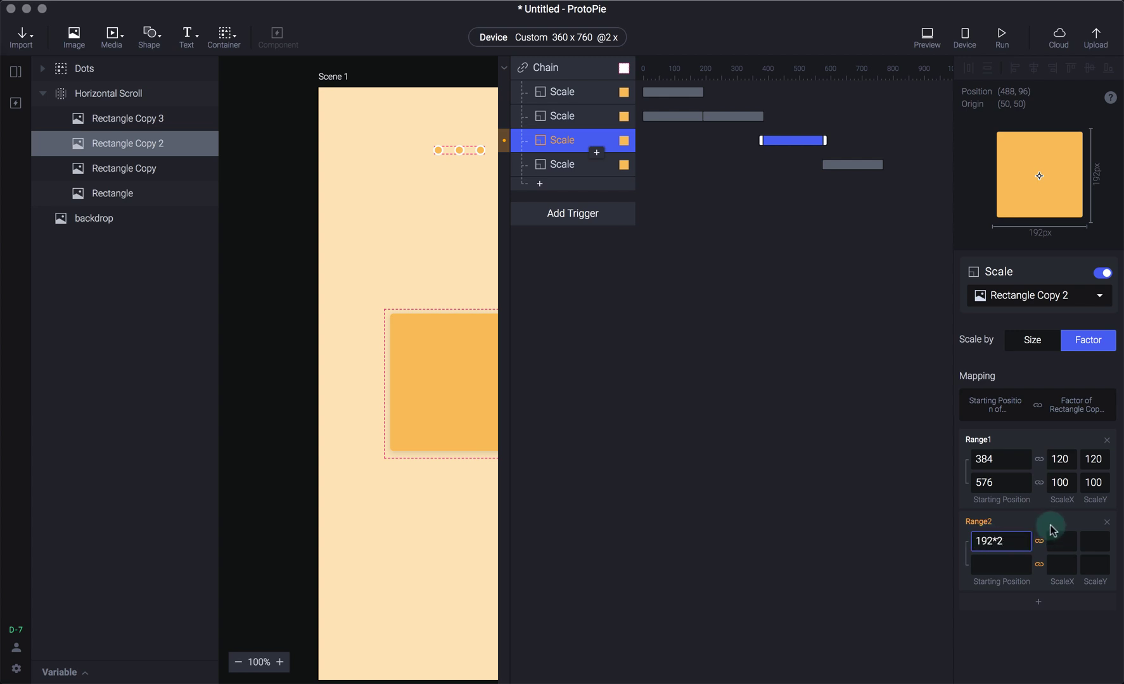
{"action": "key", "text": "Tab"}
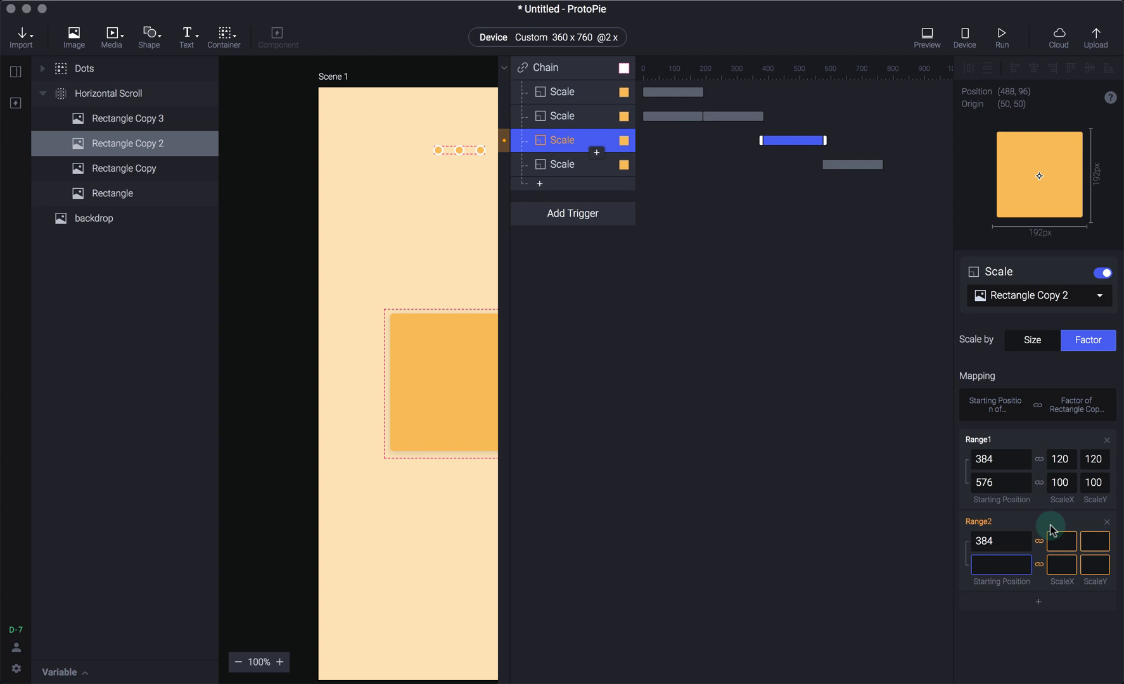
{"action": "left_click", "coordinate": [1017, 540]}
{"action": "type", "text": "192"}
{"action": "key", "text": "Tab"}
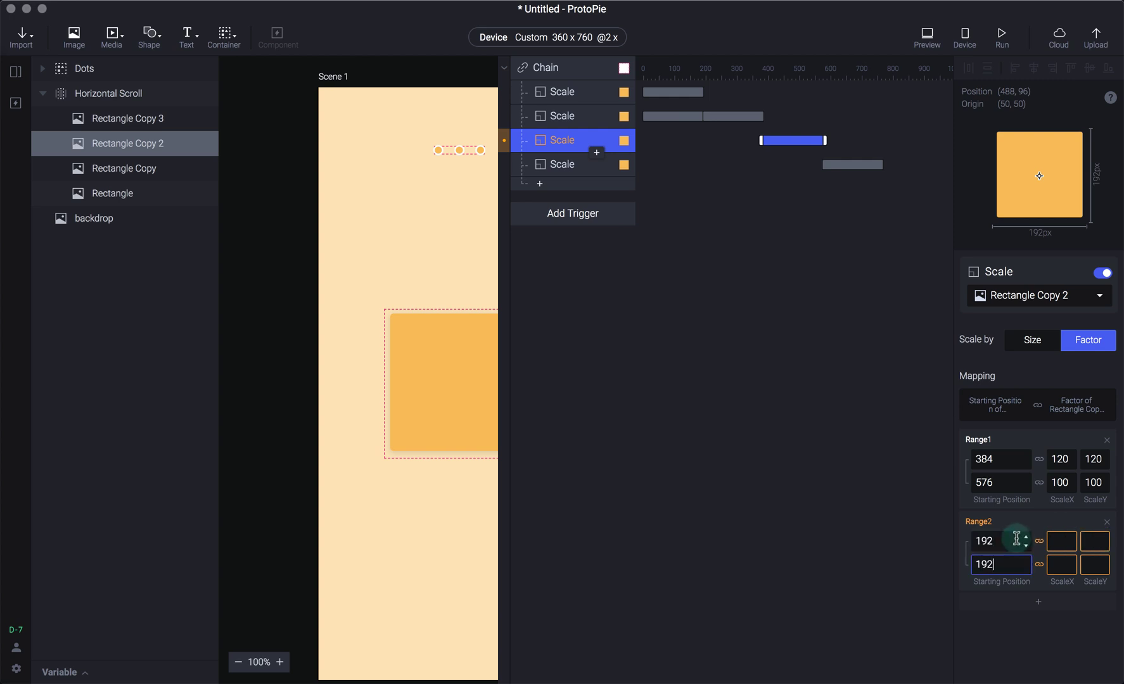
{"action": "key", "text": "Tab"}
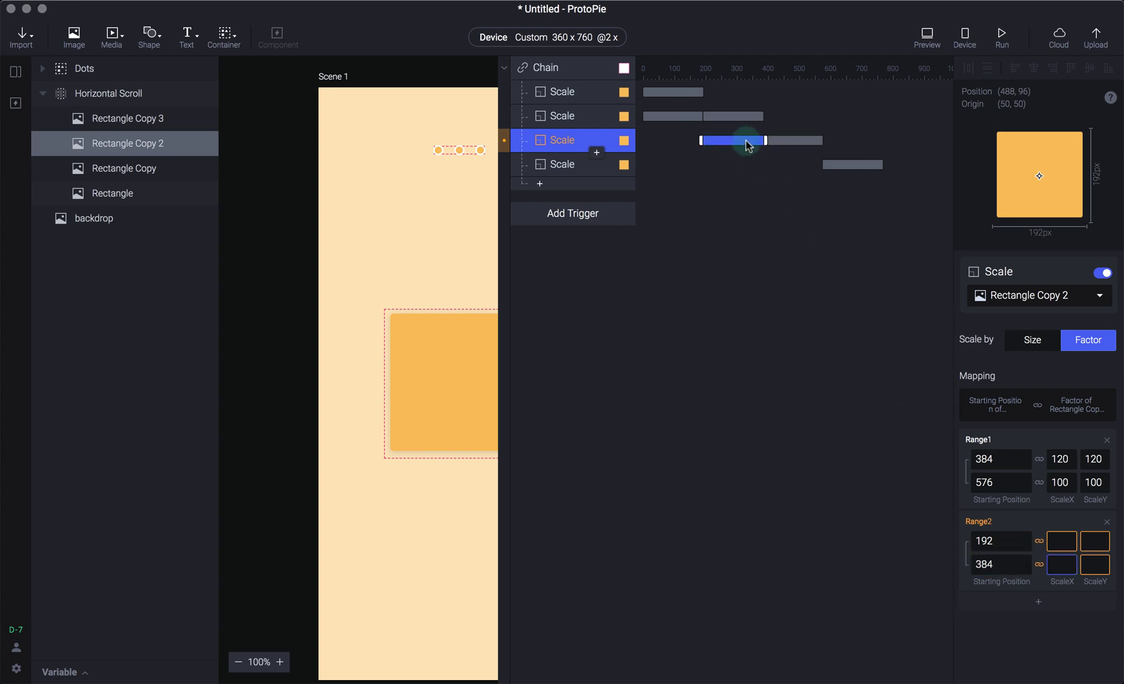
Step: Set the scale factors of Rectangle Copy 2's second range to 100 on both axes at 192 and 120 on both axes at 384
{"action": "left_click", "coordinate": [1057, 539]}
{"action": "type", "text": "190"}
{"action": "key", "text": "Tab"}
{"action": "type", "text": "0"}
{"action": "key", "text": "BackSpace"}
{"action": "type", "text": "100"}
{"action": "key", "text": "Tab"}
{"action": "key", "text": "Tab"}
{"action": "key", "text": "Tab"}
{"action": "type", "text": "1"}
{"action": "left_click_drag", "start_coordinate": [1021, 459], "coordinate": [976, 461]}
{"action": "left_click", "coordinate": [797, 140]}
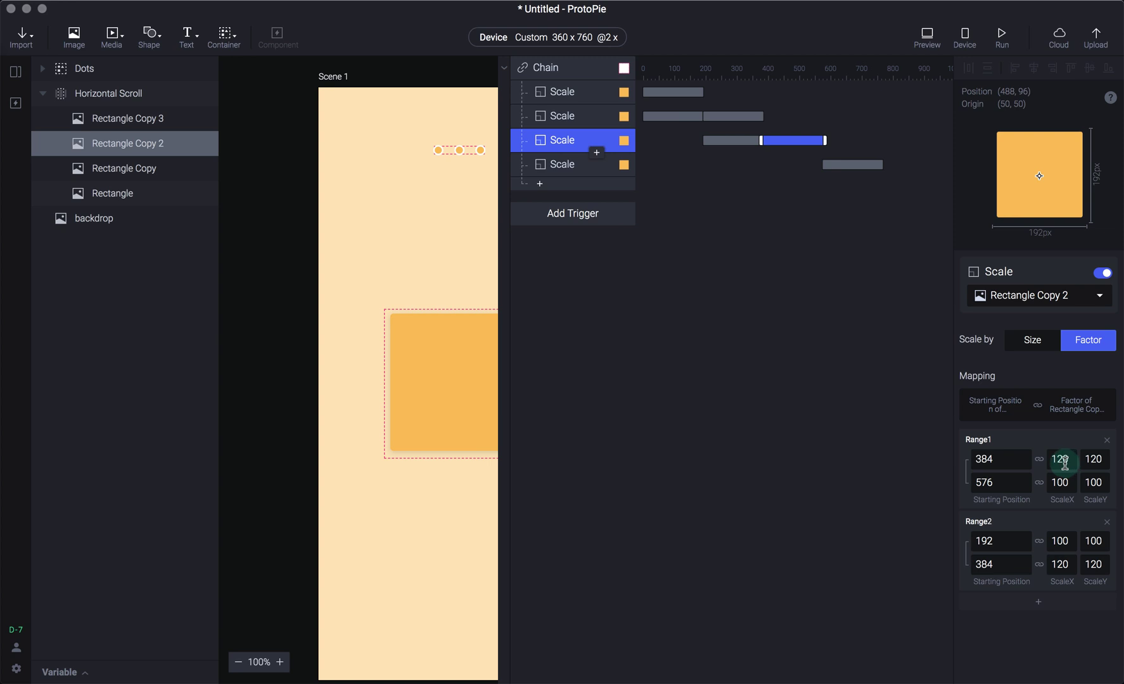
Step: Preview the prototype, swipe the cards to check Rectangle Copy 2's scaling, and return to the editor
{"action": "key", "text": "super+p"}
{"action": "left_click_drag", "start_coordinate": [1036, 332], "coordinate": [933, 330]}
{"action": "left_click", "coordinate": [769, 250]}
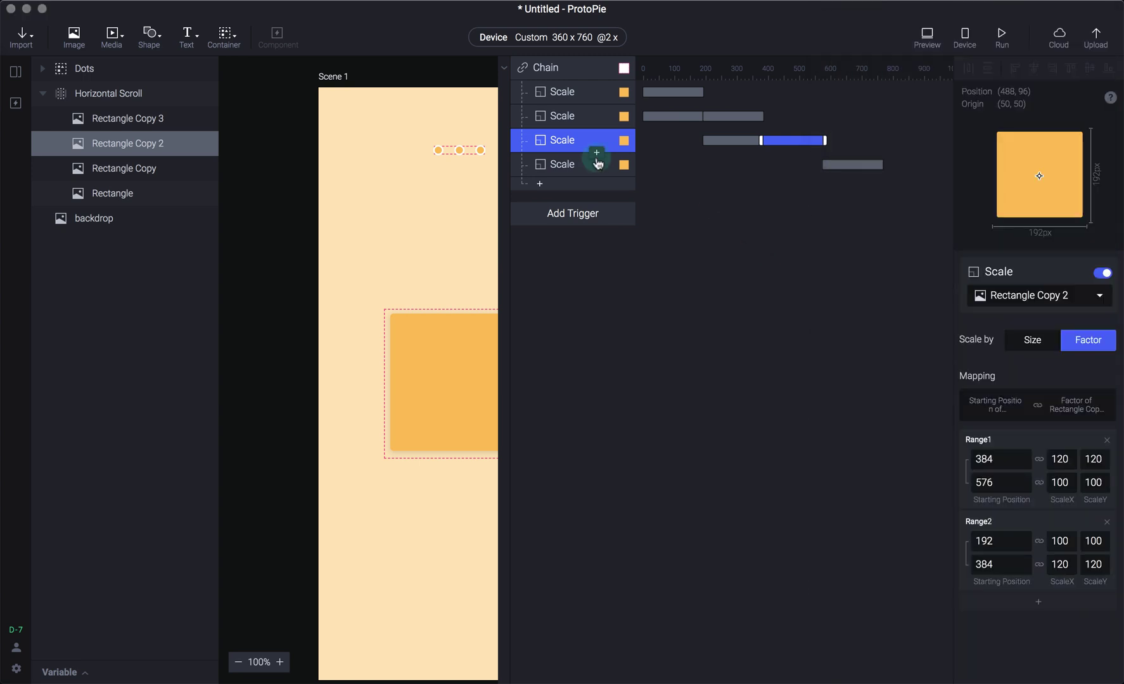
Step: Add a second range to Rectangle Copy 3's Scale response, running from position 192*2 (384) to 192*3 (576)
{"action": "left_click", "coordinate": [569, 163]}
{"action": "left_click", "coordinate": [1037, 521]}
{"action": "left_click", "coordinate": [1036, 523]}
{"action": "left_click", "coordinate": [1002, 541]}
{"action": "type", "text": "192*2"}
{"action": "key", "text": "Tab"}
{"action": "left_click", "coordinate": [1008, 573]}
{"action": "type", "text": "192*3"}
{"action": "key", "text": "Tab"}
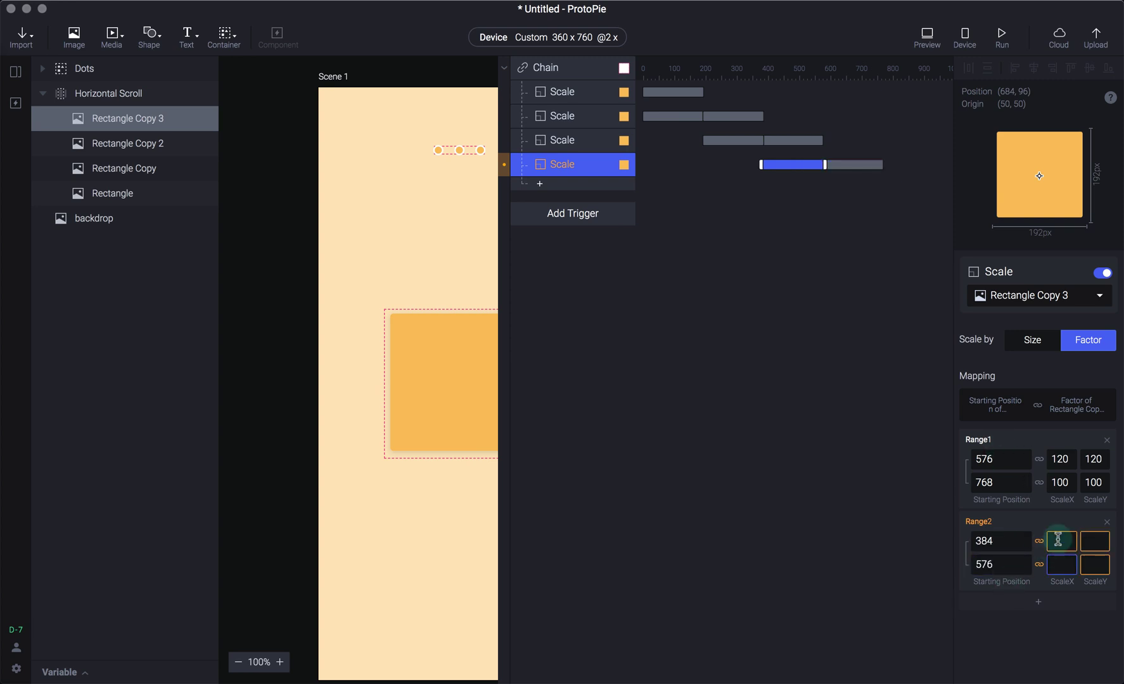
Step: Set the scale factors of Rectangle Copy 3's second range to 100 on both axes at 384 and 120 at 576
{"action": "left_click", "coordinate": [1063, 539]}
{"action": "type", "text": "100"}
{"action": "key", "text": "Tab"}
{"action": "type", "text": "100"}
{"action": "key", "text": "Tab"}
{"action": "key", "text": "Tab"}
{"action": "type", "text": "120"}
{"action": "key", "text": "Tab"}
Step: Preview the prototype and swipe back and forth through all the cards to check their scaling, centring and the dot indicators
{"action": "key", "text": "super+p"}
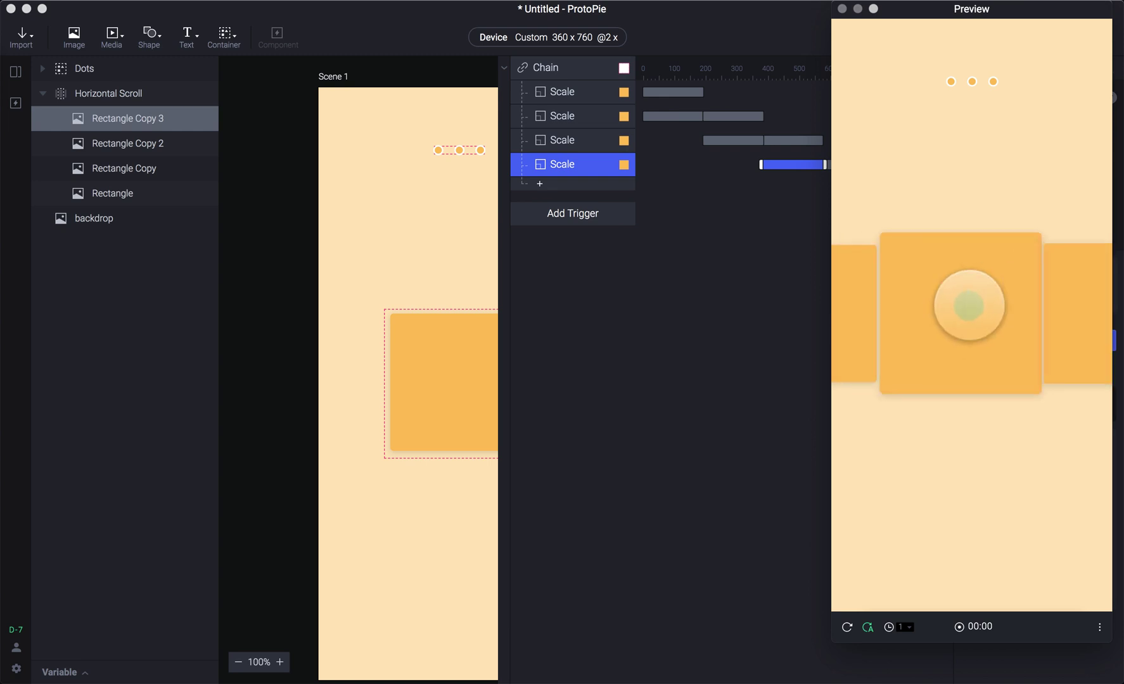
{"action": "left_click_drag", "start_coordinate": [1023, 304], "coordinate": [794, 317]}
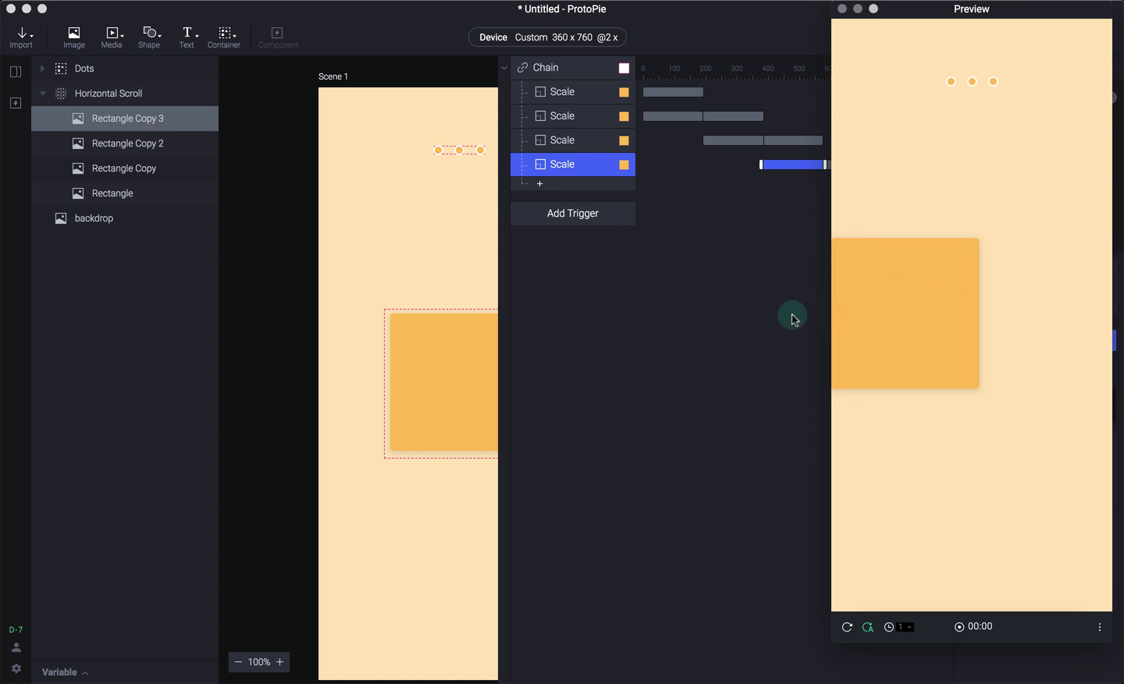
{"action": "left_click_drag", "start_coordinate": [951, 309], "coordinate": [1029, 299]}
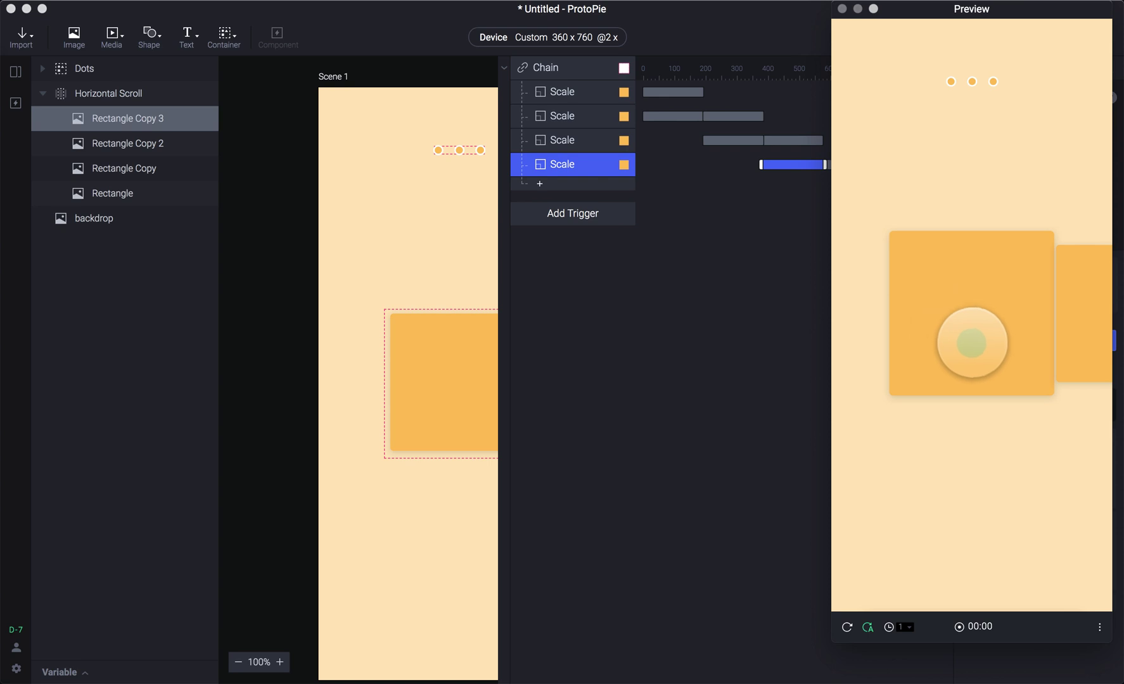
{"action": "left_click_drag", "start_coordinate": [998, 319], "coordinate": [1021, 301]}
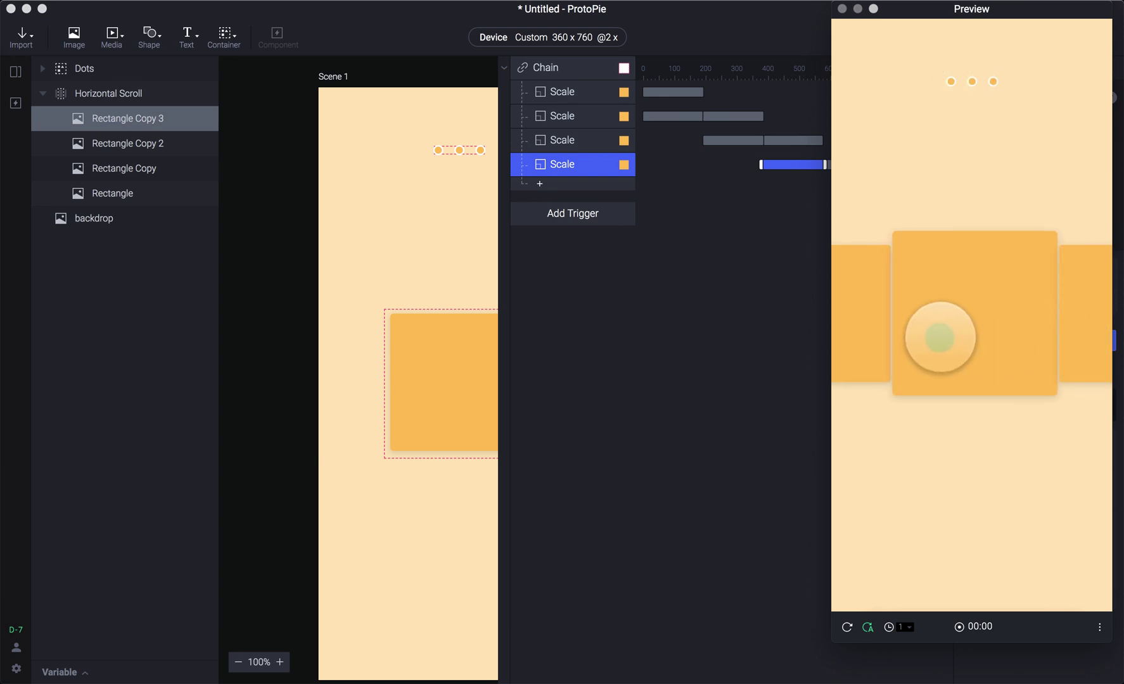
{"action": "left_click_drag", "start_coordinate": [1085, 322], "coordinate": [1027, 311]}
{"action": "left_click_drag", "start_coordinate": [955, 311], "coordinate": [990, 316]}
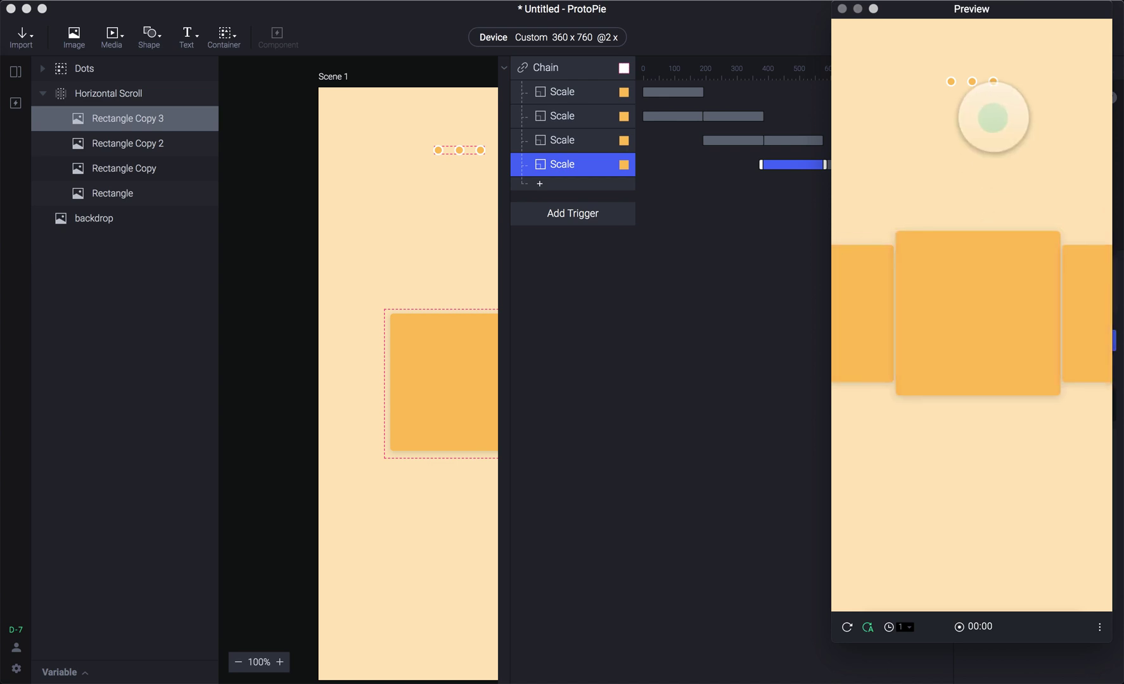
{"action": "left_click_drag", "start_coordinate": [957, 355], "coordinate": [1005, 327]}
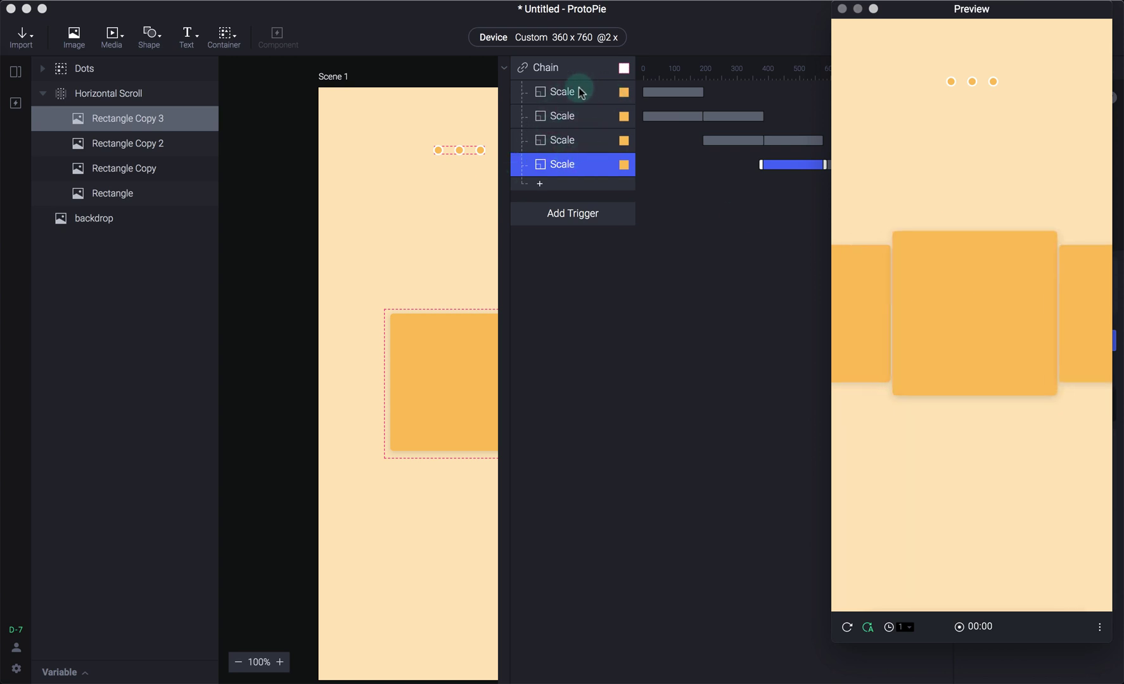
{"action": "mouse_move", "coordinate": [970, 316]}
{"action": "left_mouse_down"}
{"action": "mouse_move", "coordinate": [1064, 299]}
{"action": "mouse_move", "coordinate": [981, 300]}
{"action": "left_mouse_up"}
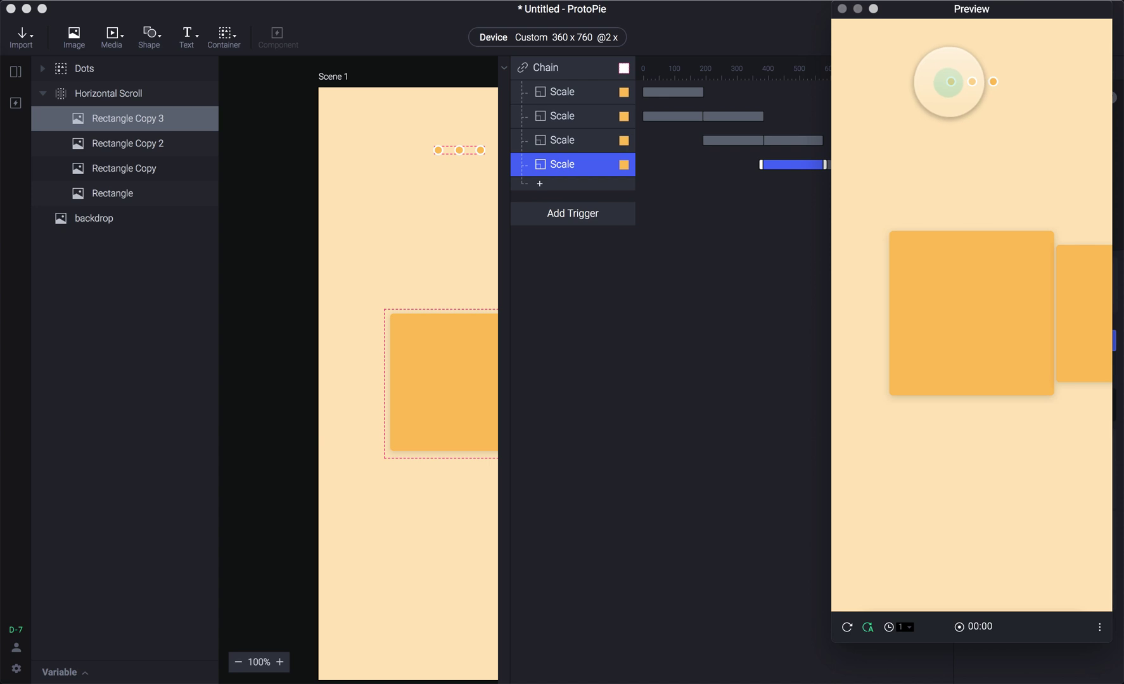
{"action": "left_click_drag", "start_coordinate": [1044, 301], "coordinate": [933, 238]}
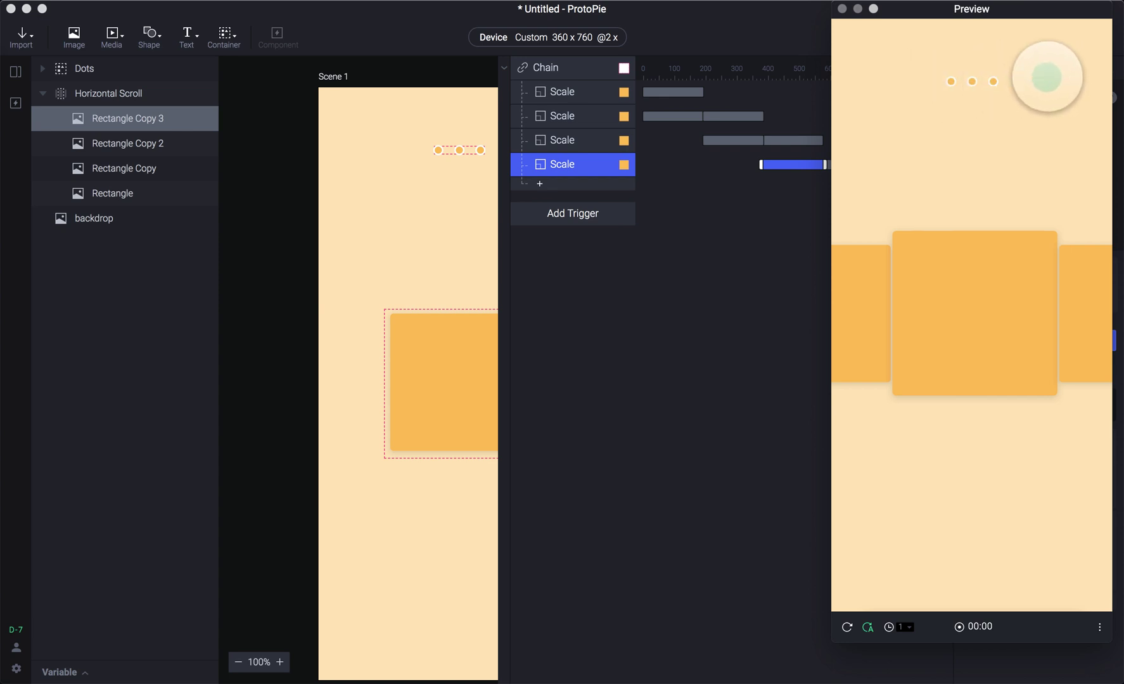
{"action": "left_click_drag", "start_coordinate": [1021, 324], "coordinate": [1030, 258]}
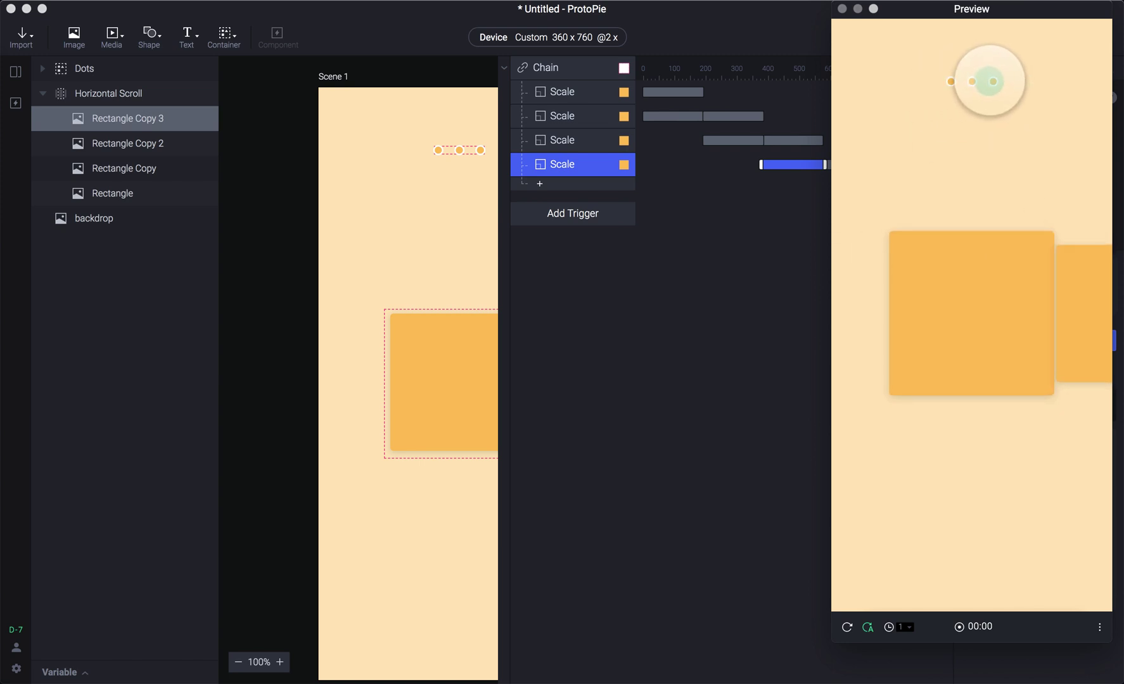
{"action": "left_click_drag", "start_coordinate": [1014, 401], "coordinate": [1002, 304]}
{"action": "left_click_drag", "start_coordinate": [928, 323], "coordinate": [996, 314]}
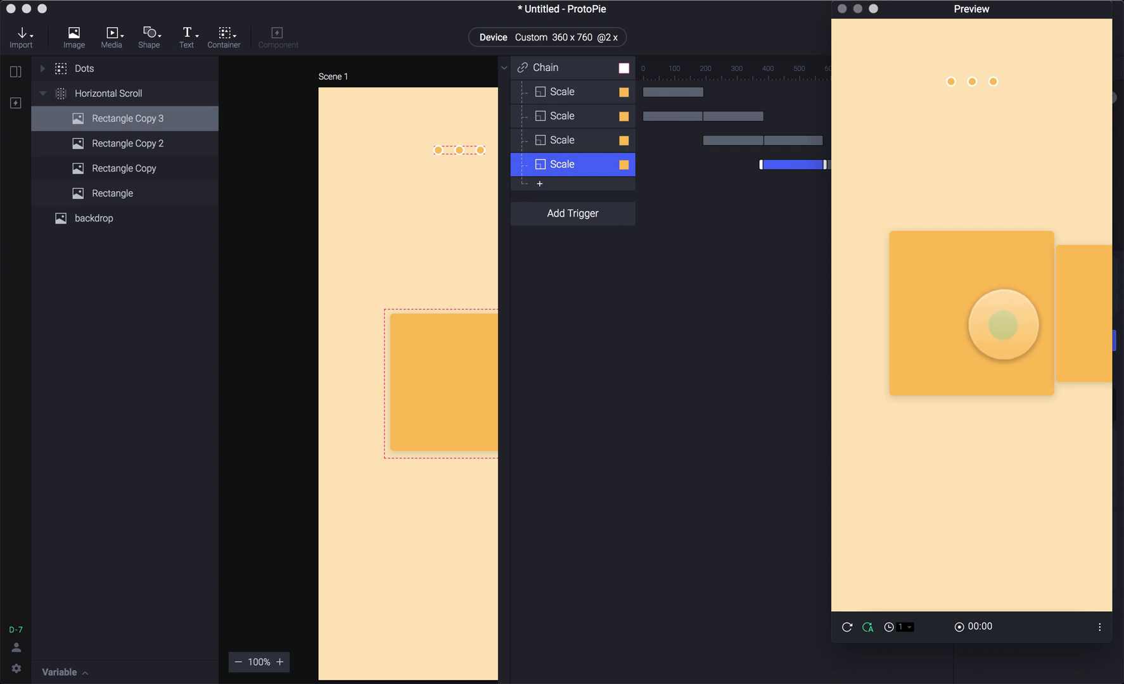
{"action": "left_click_drag", "start_coordinate": [1043, 318], "coordinate": [952, 315]}
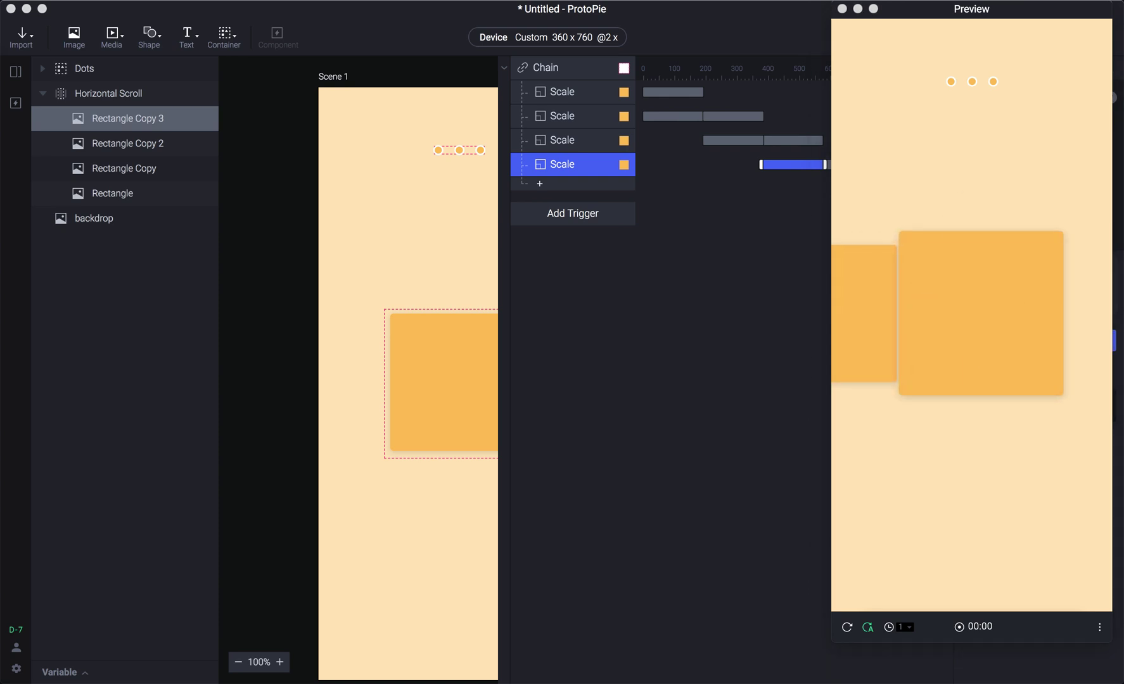